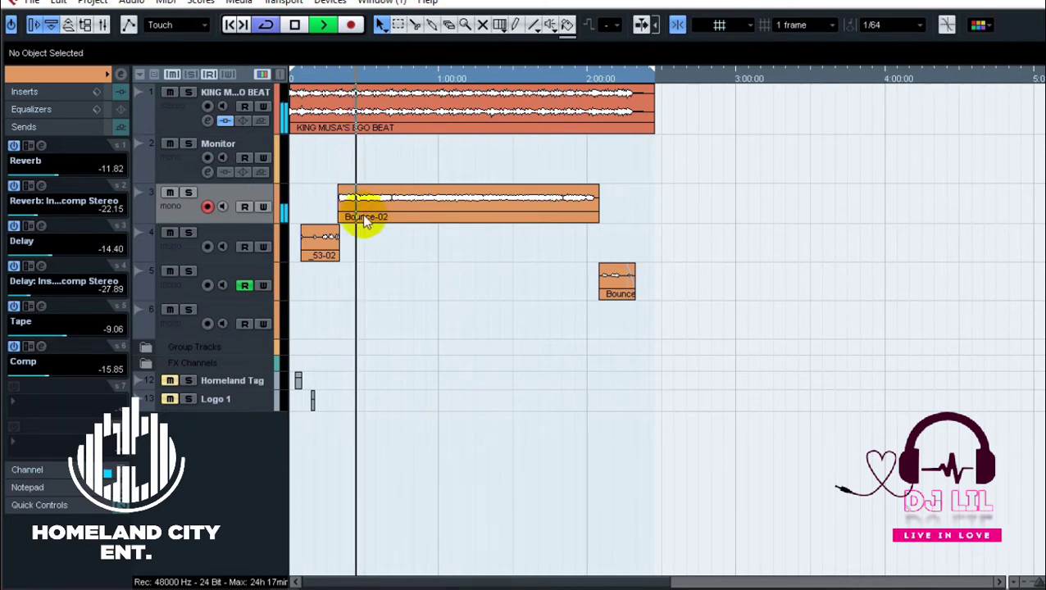
Lower the Stereo Out channel's volume to about -4.6 dB in the mixer and stop playback.
click(332, 4)
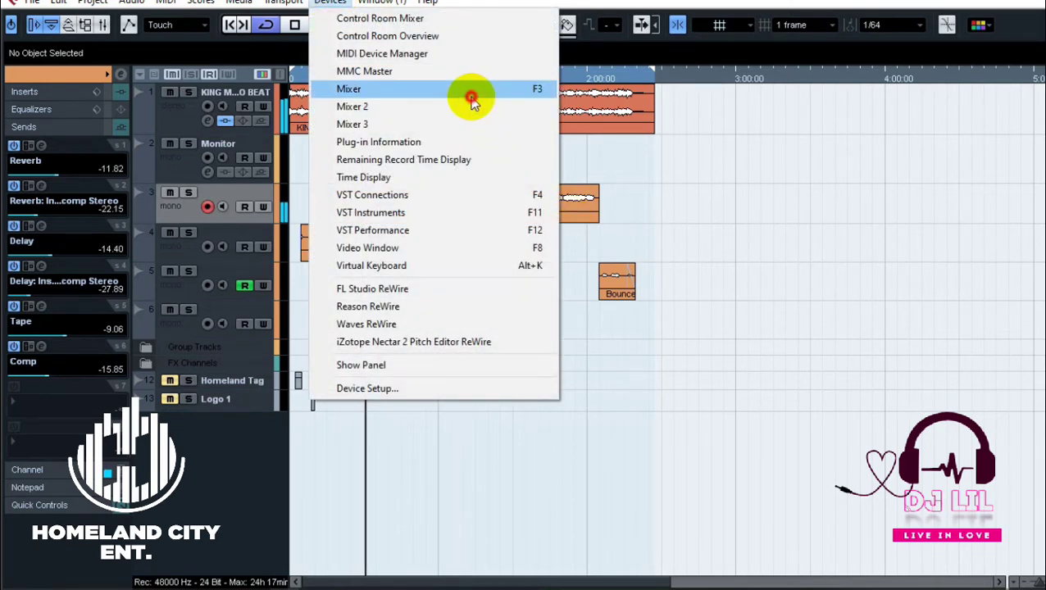
click(469, 92)
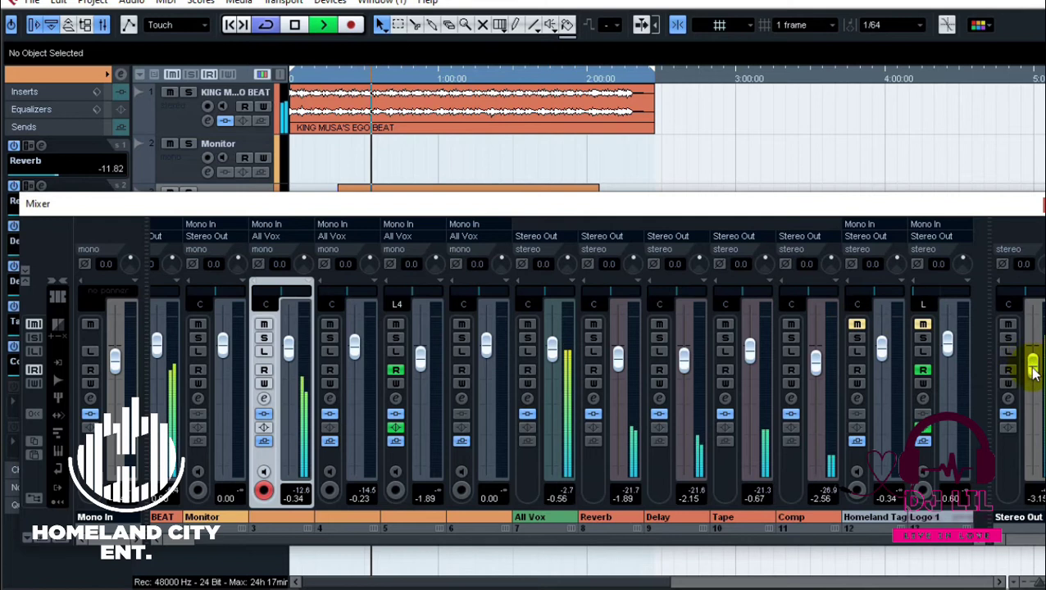
drag(1031, 369, 1034, 381)
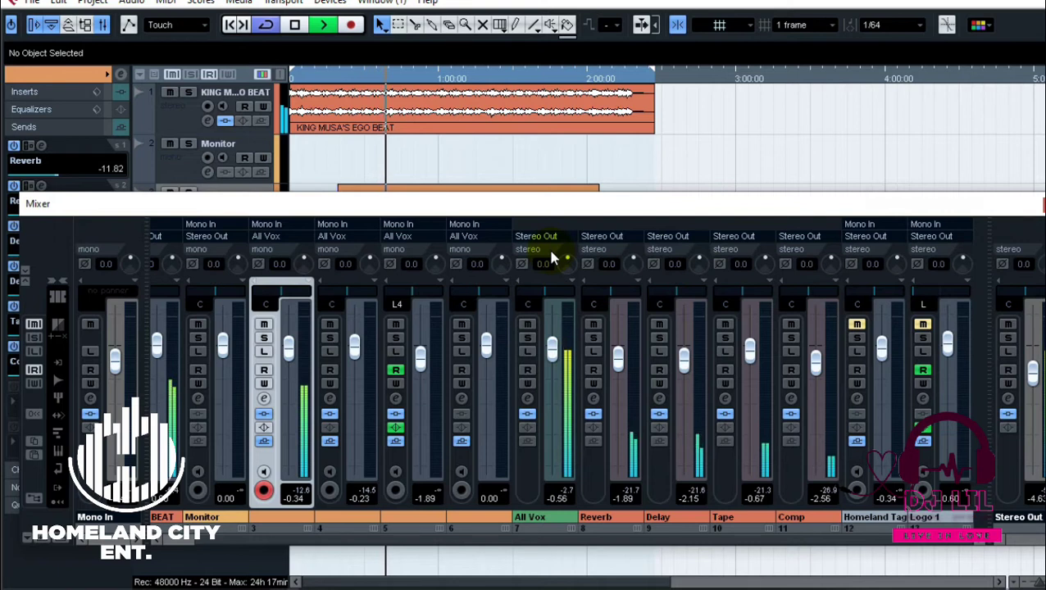
key(space)
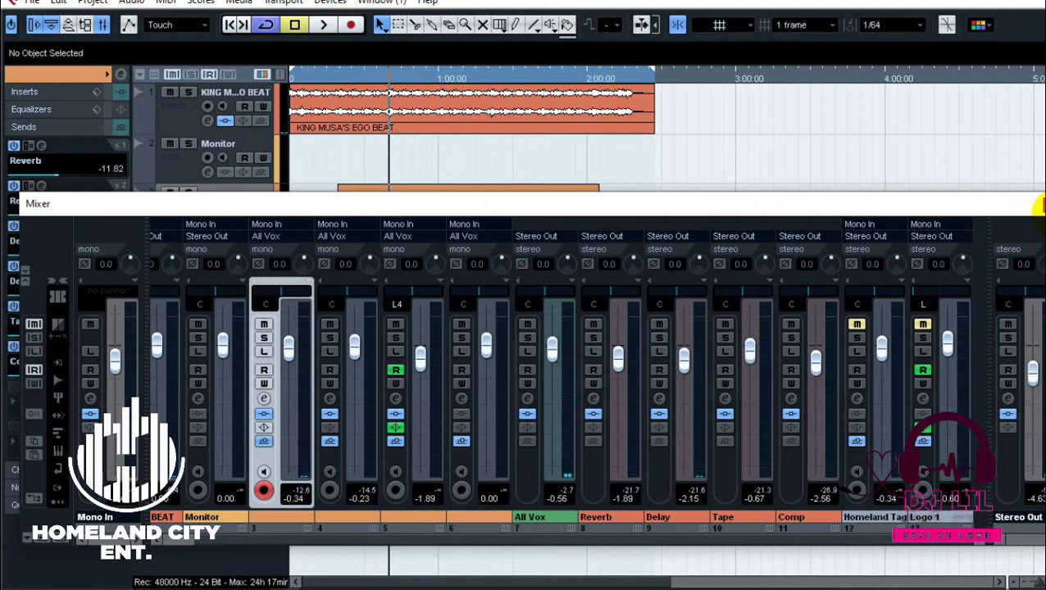
click(1037, 205)
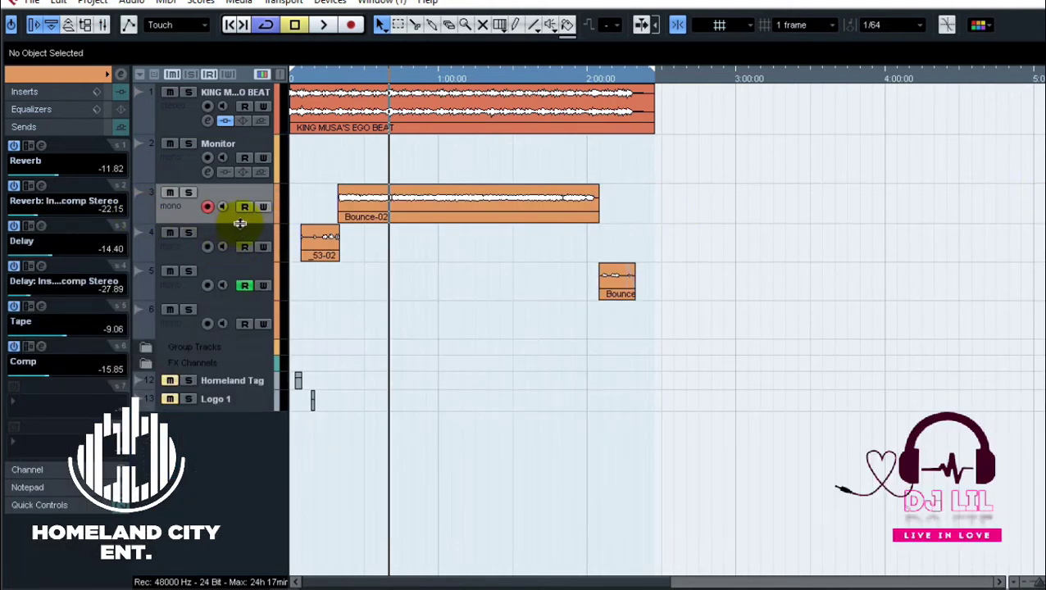
Deactivate all six active sends and the API-560 Mono insert on audio track 3.
drag(239, 227, 240, 237)
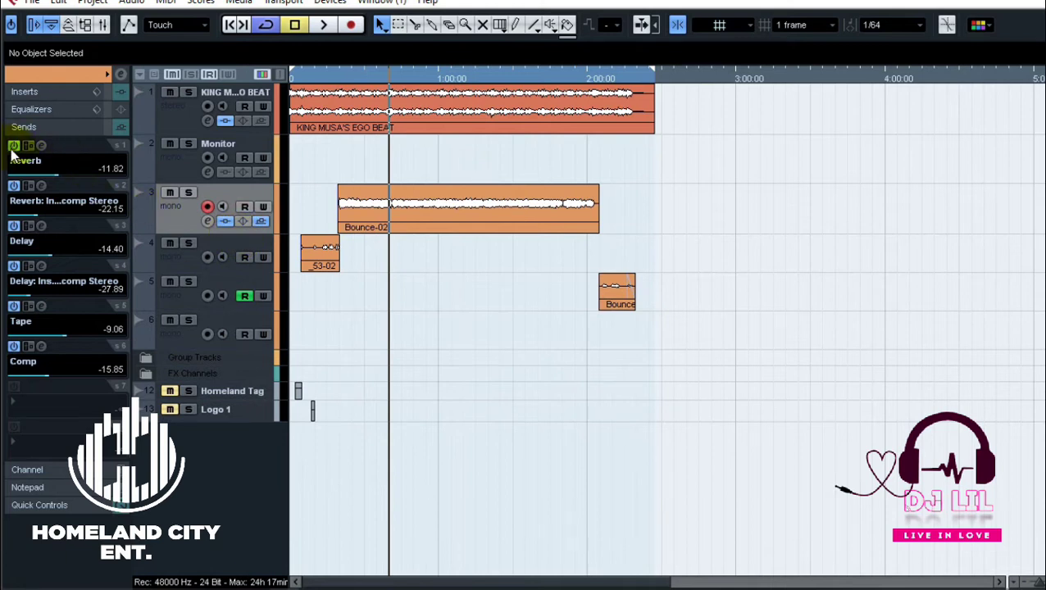
click(13, 146)
click(13, 186)
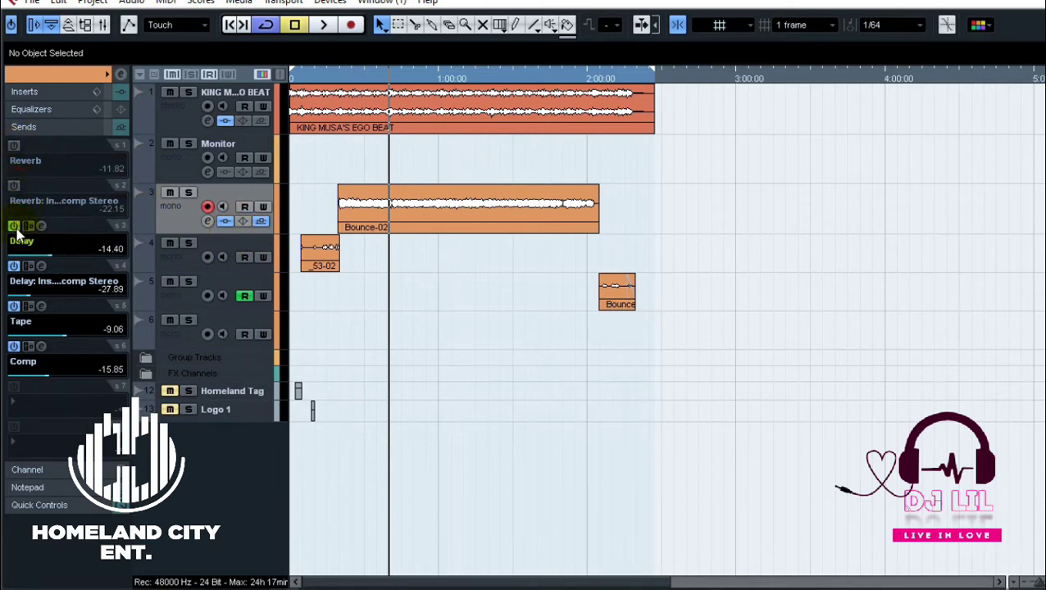
click(13, 226)
click(13, 265)
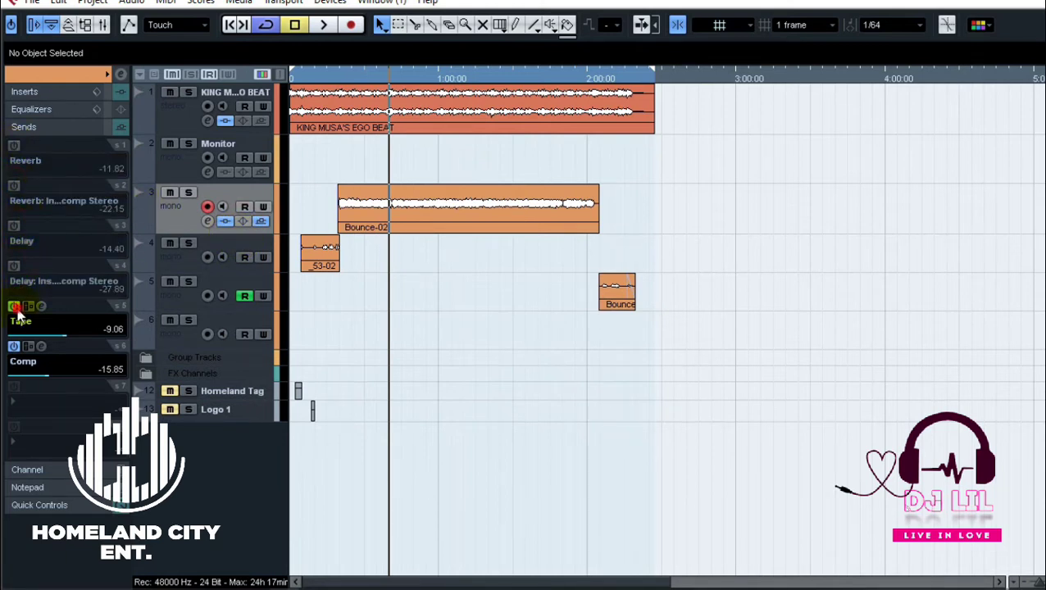
click(13, 307)
click(13, 345)
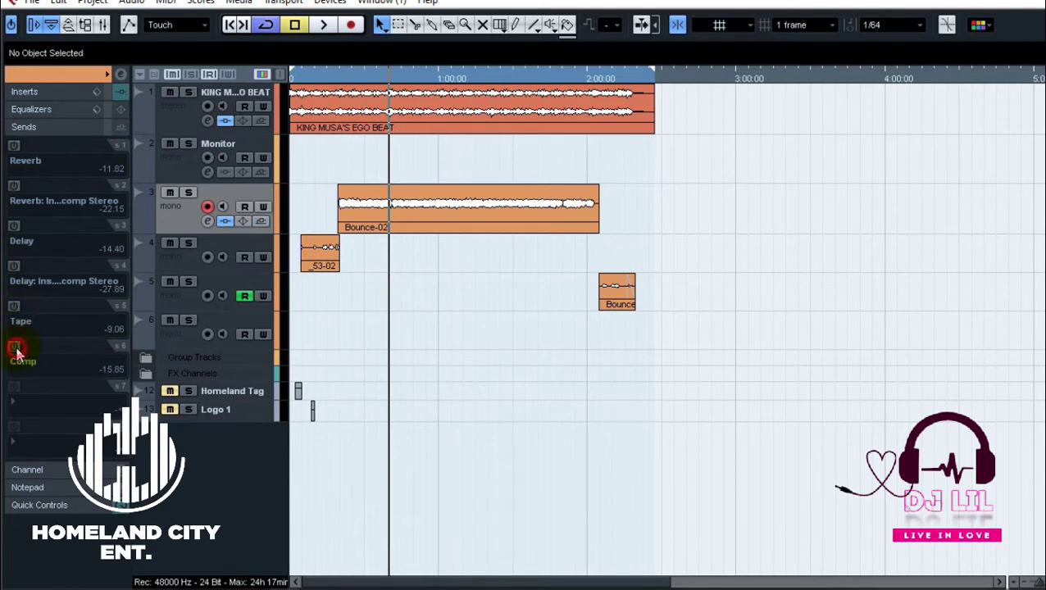
click(64, 96)
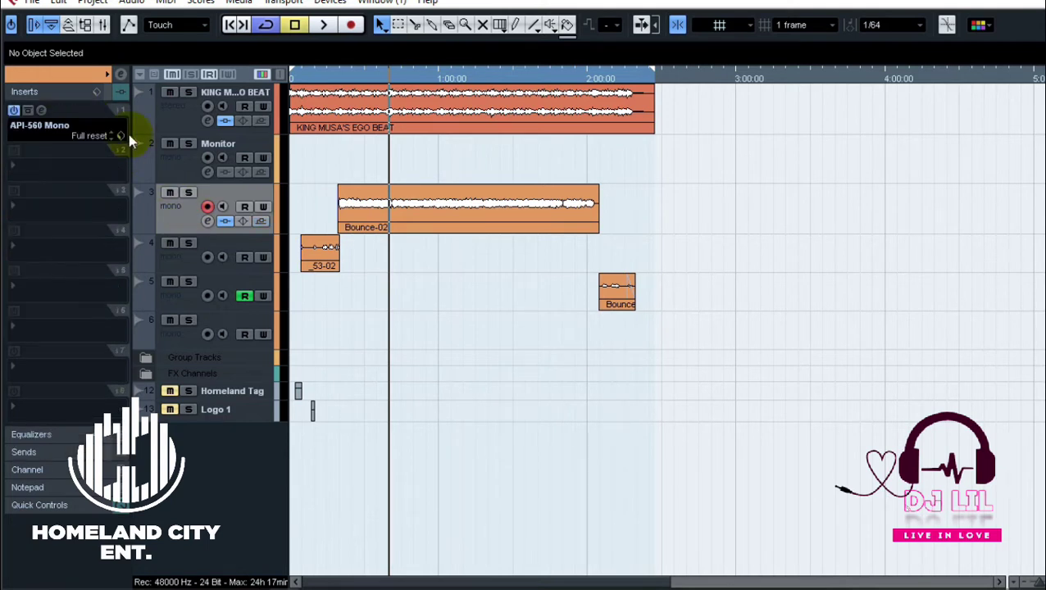
click(15, 111)
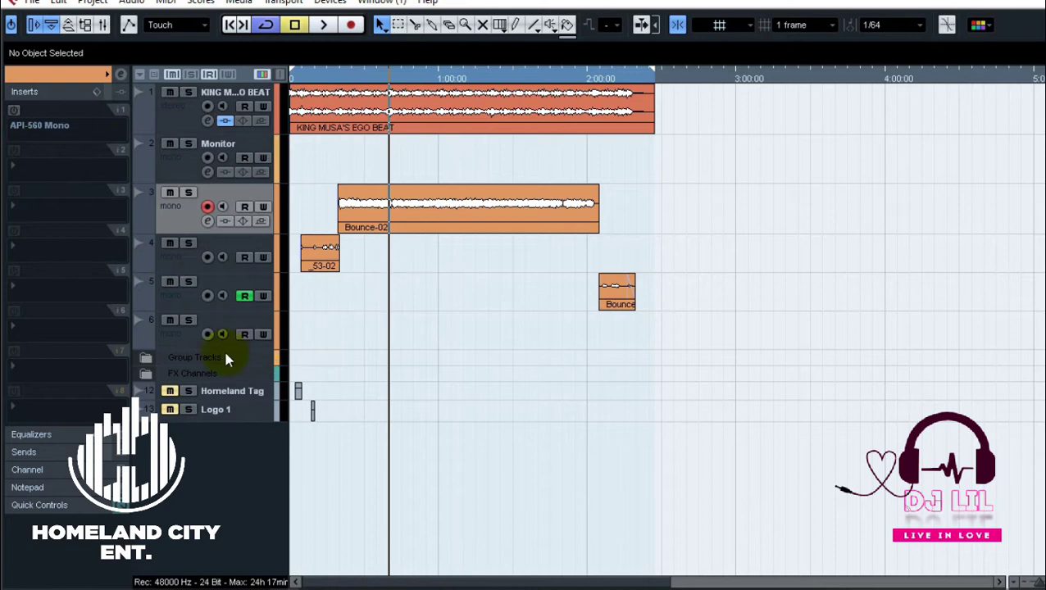
Bypass the Radiator, CLA-2A Stereo, RCompressor Stereo and DeEsser Stereo inserts on the All Vox group.
click(189, 338)
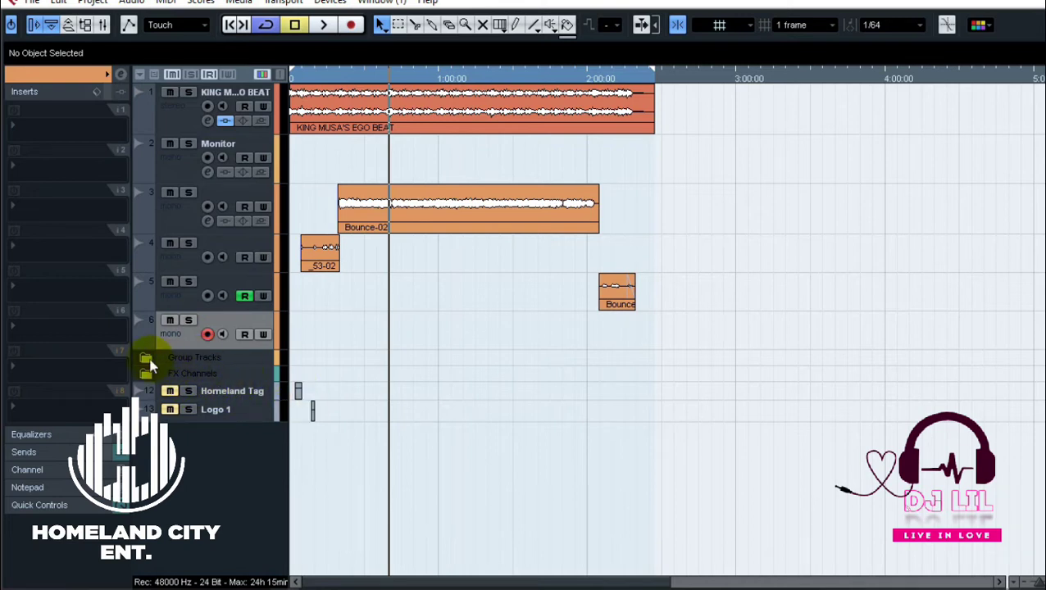
click(147, 360)
click(242, 382)
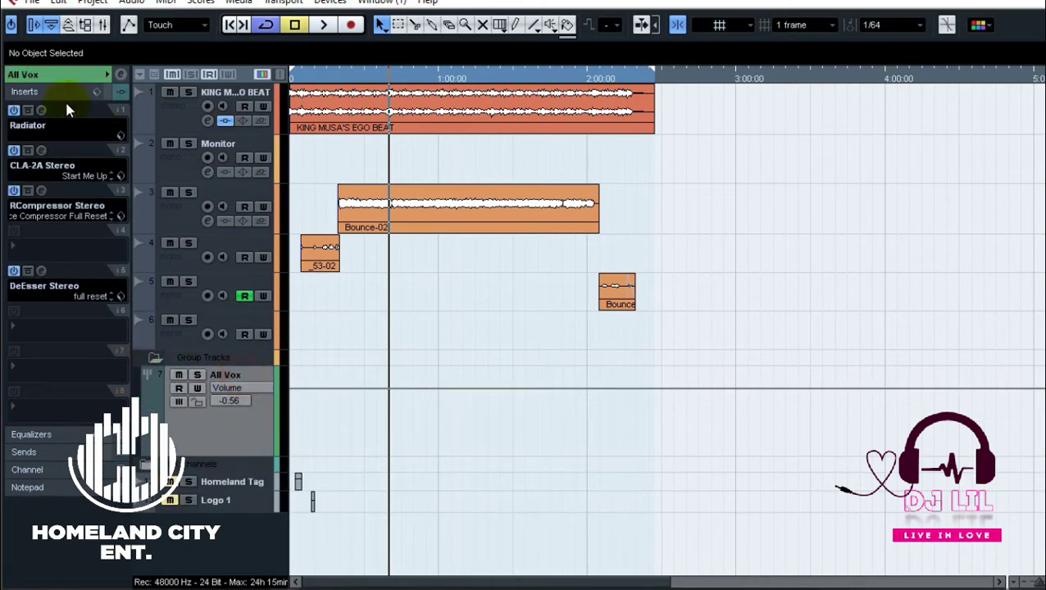
click(14, 150)
click(14, 191)
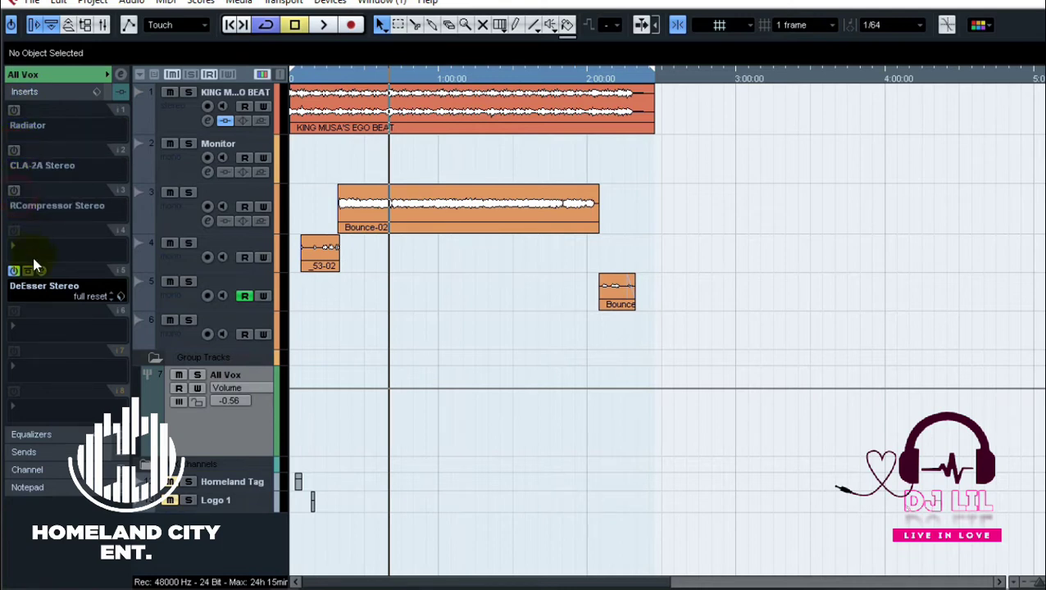
click(14, 271)
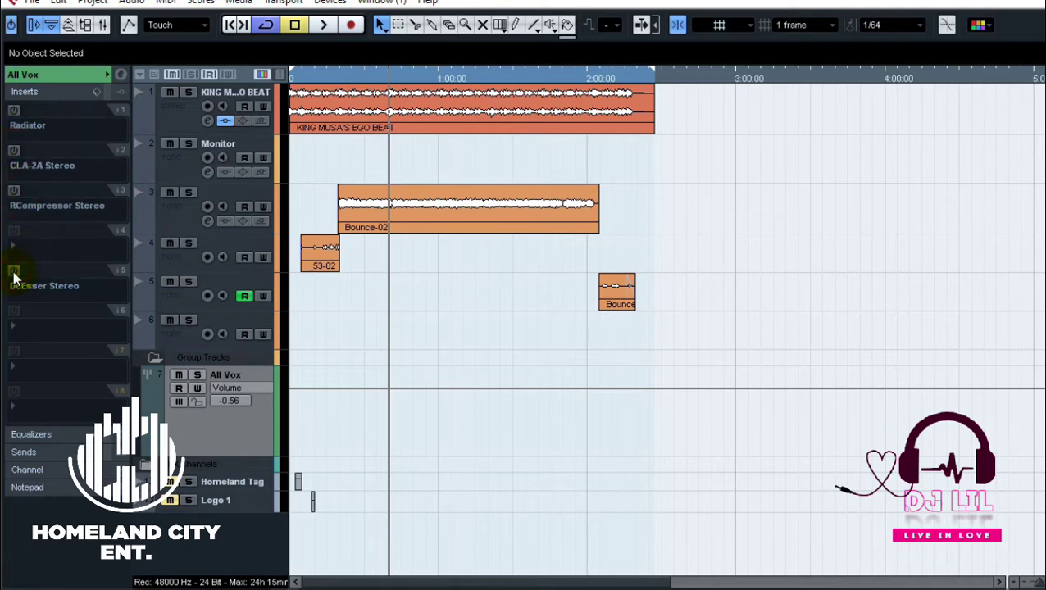
Play the song from just before the Bounce-02 clip to hear the vocal without effects.
click(187, 224)
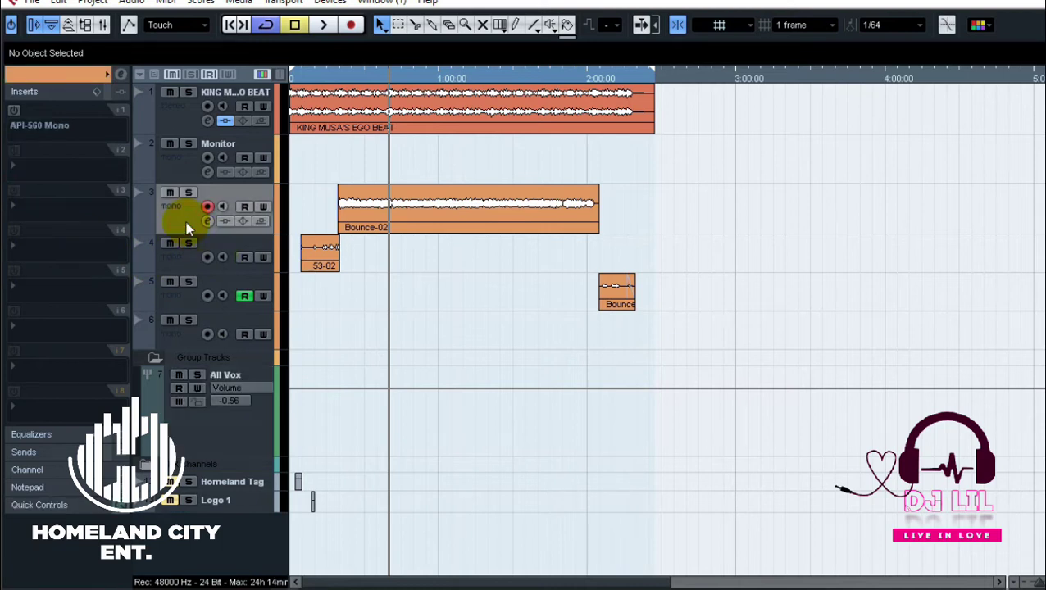
click(344, 77)
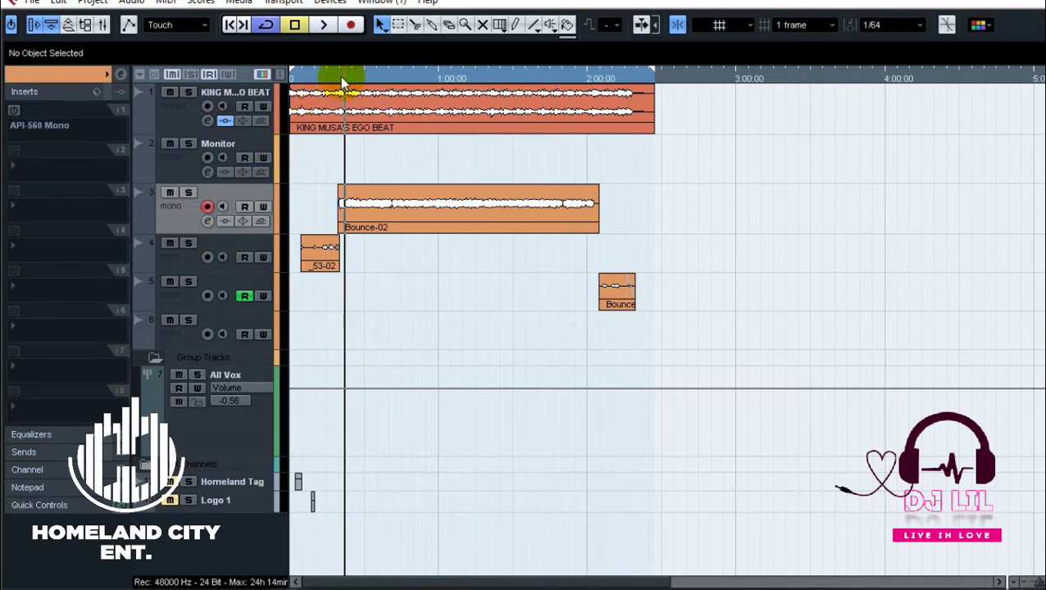
click(339, 76)
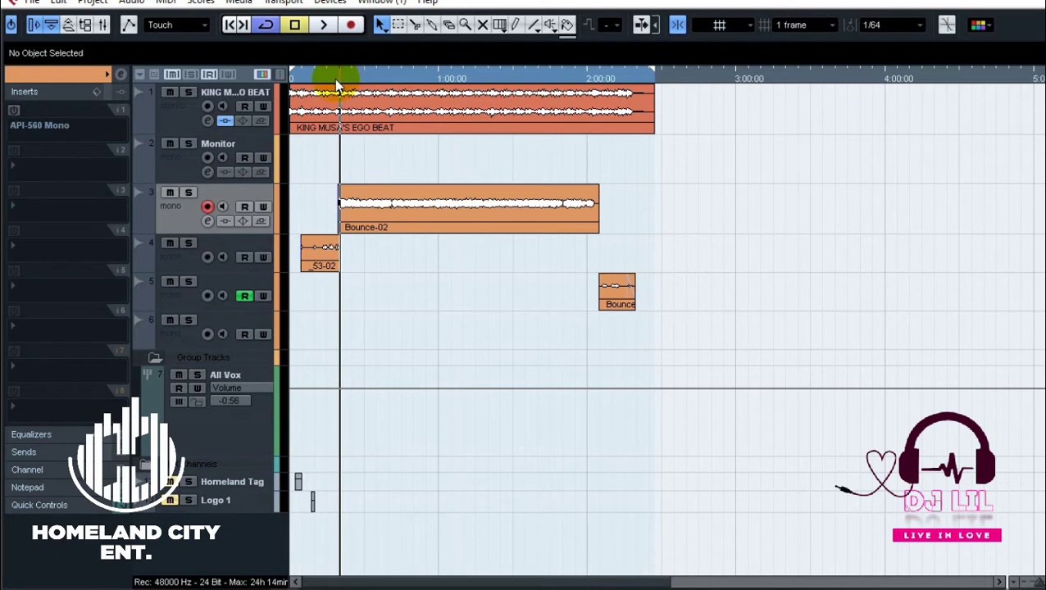
click(334, 80)
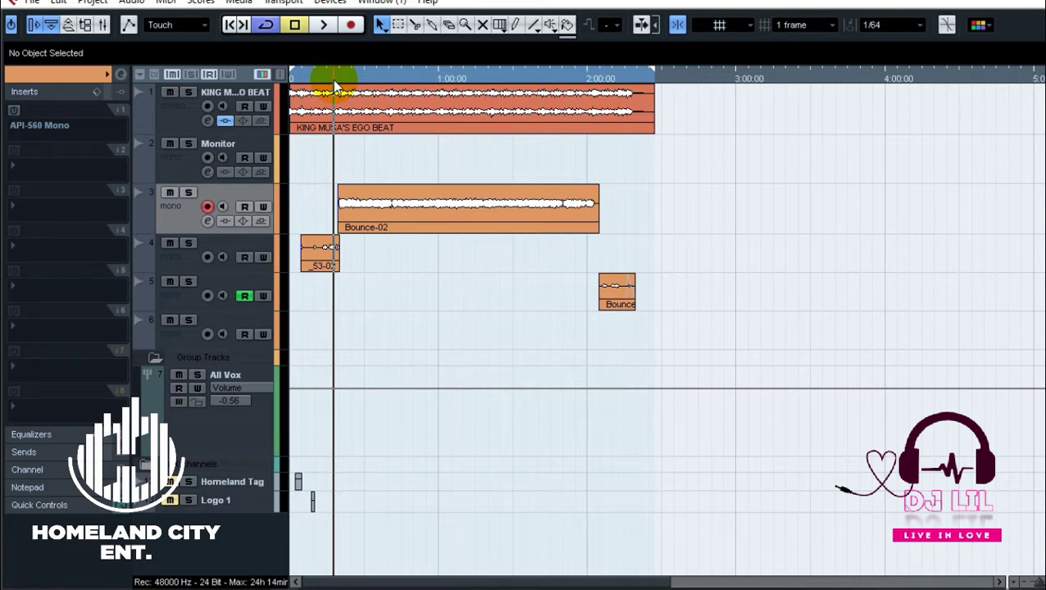
click(209, 432)
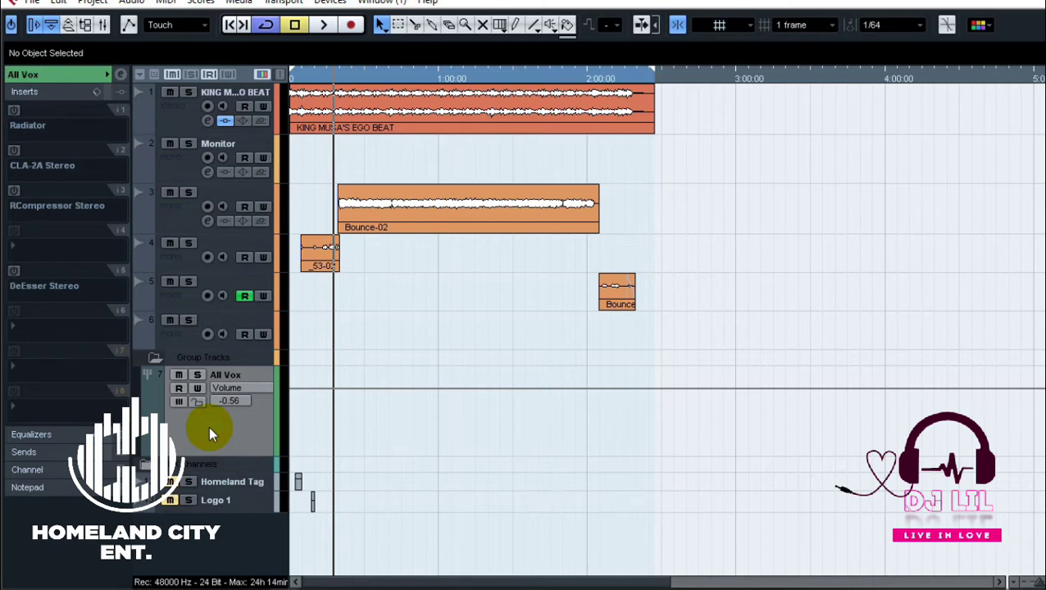
key(space)
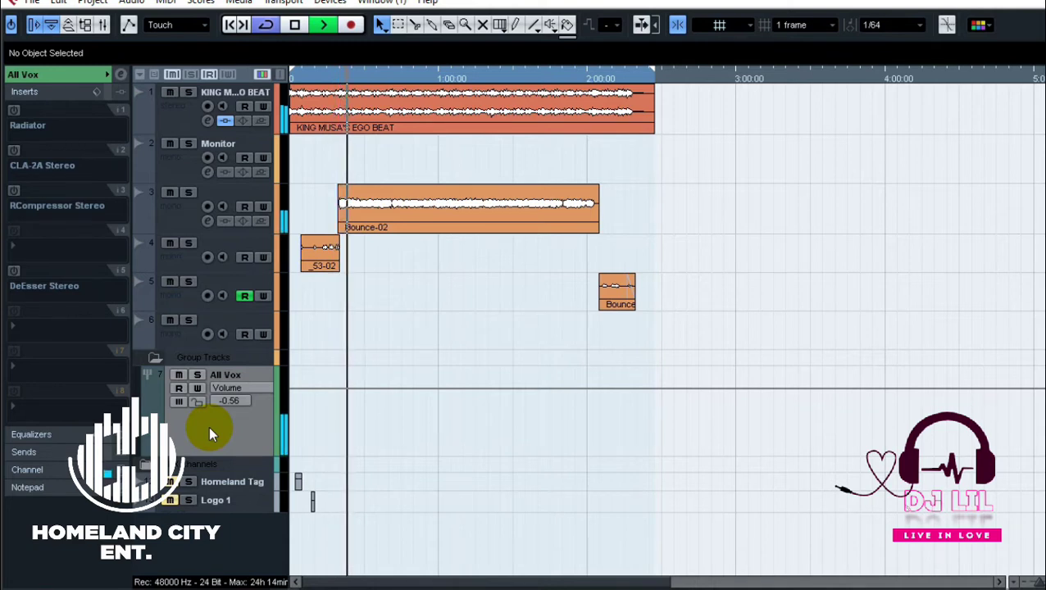
Mute audio tracks 4, 5 and 6.
click(168, 243)
click(170, 282)
click(168, 320)
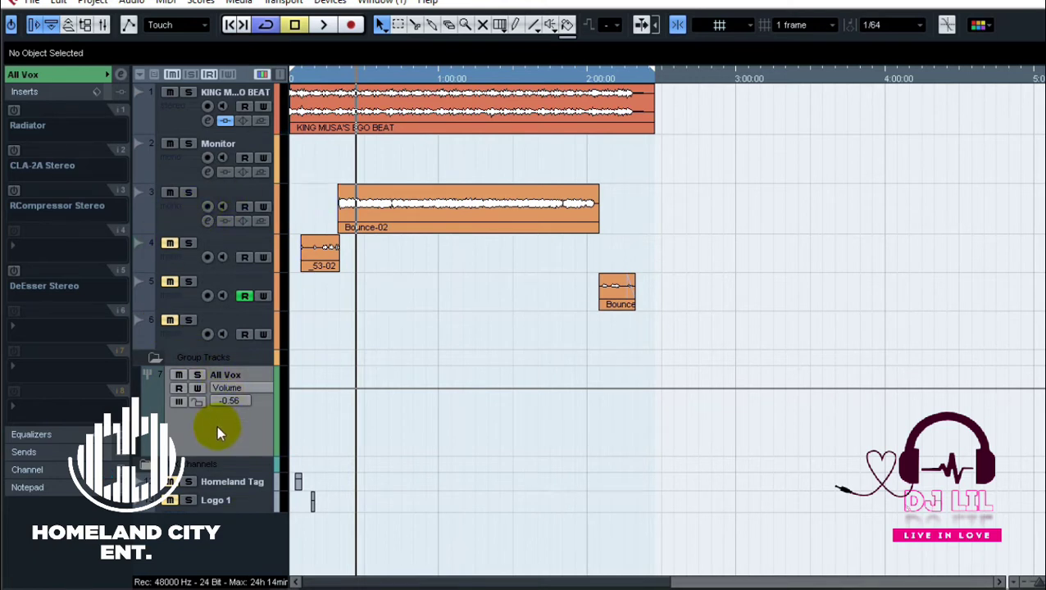
Reactivate the CLA-2A Stereo, RCompressor Stereo and DeEsser Stereo inserts on the All Vox group.
click(16, 154)
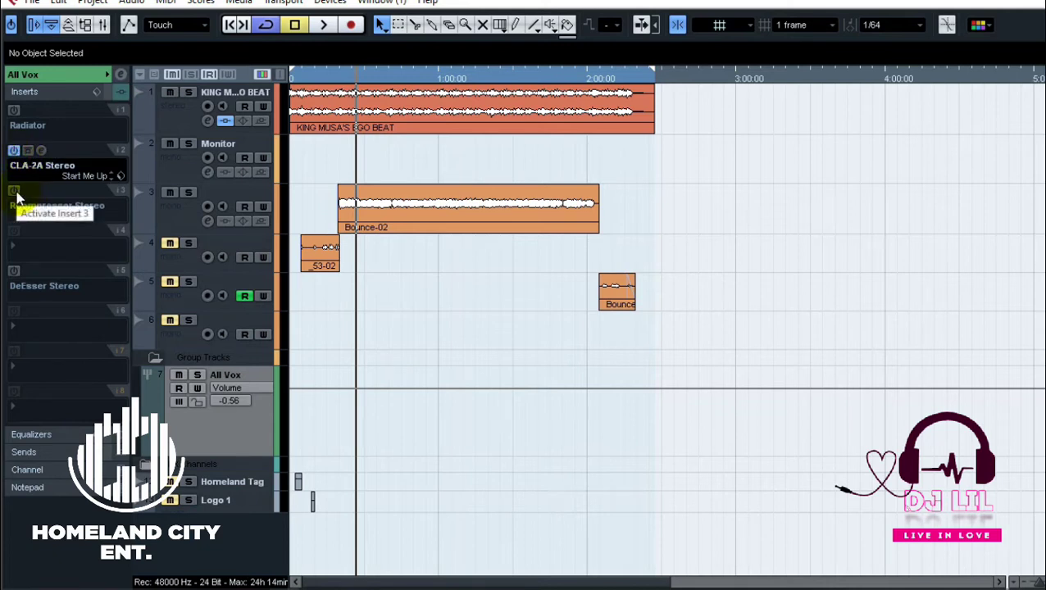
click(14, 192)
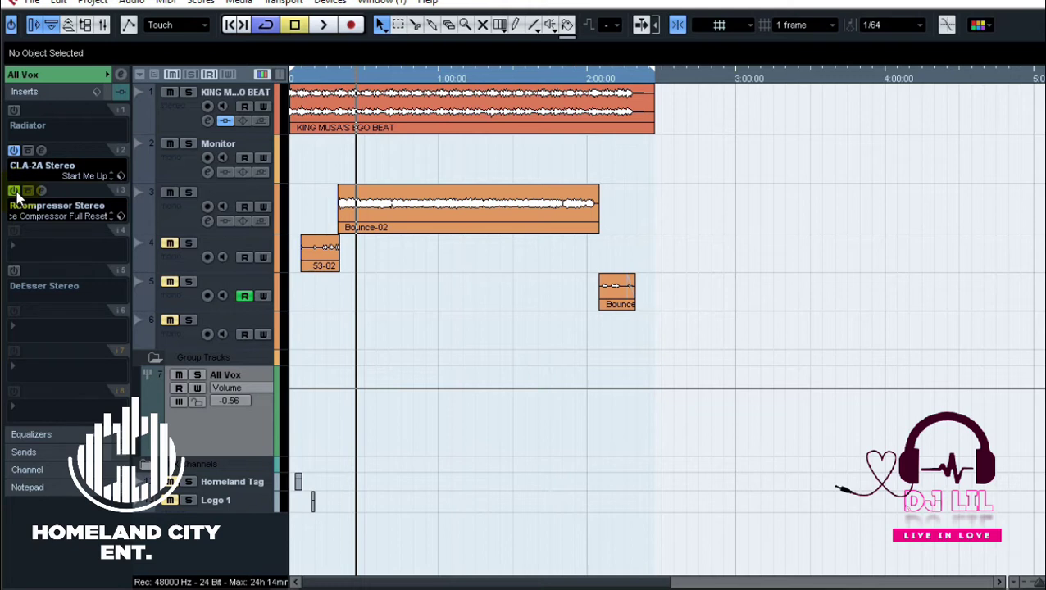
click(14, 271)
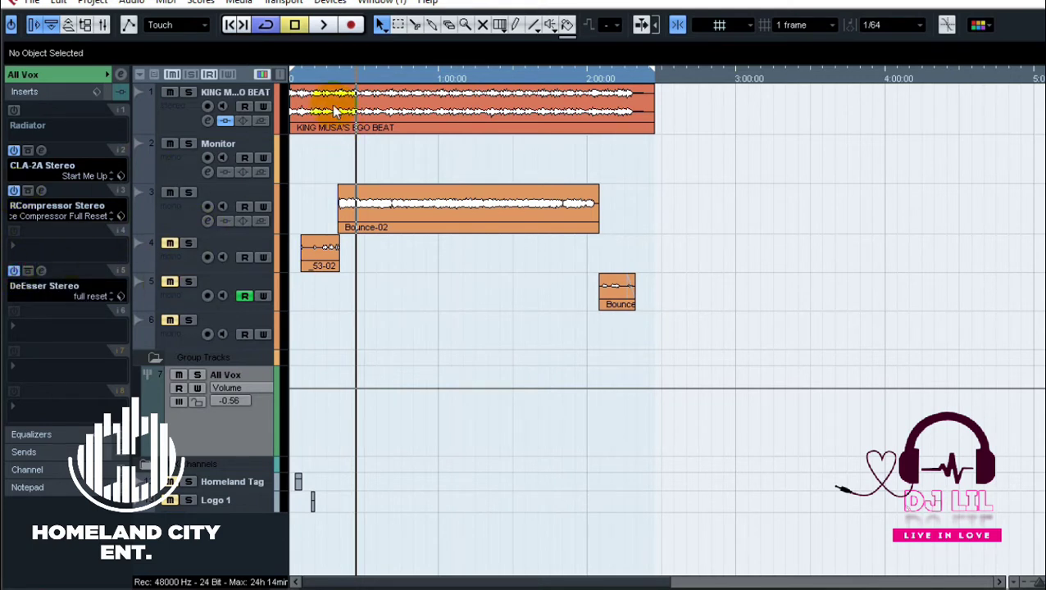
Play the song from just before the Bounce-02 clip to hear the compressed and de-essed vocal.
click(335, 80)
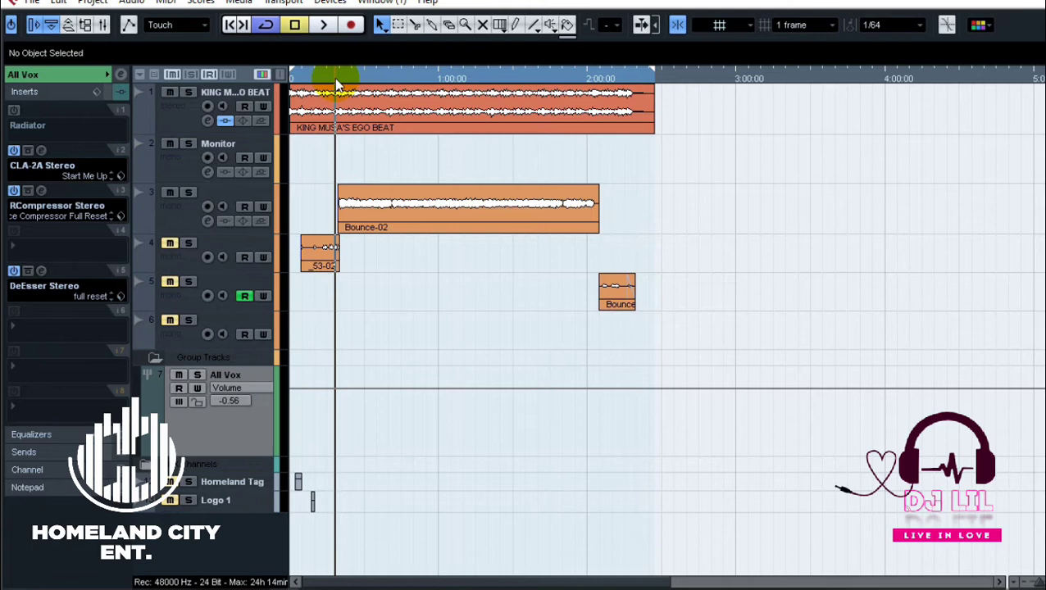
key(space)
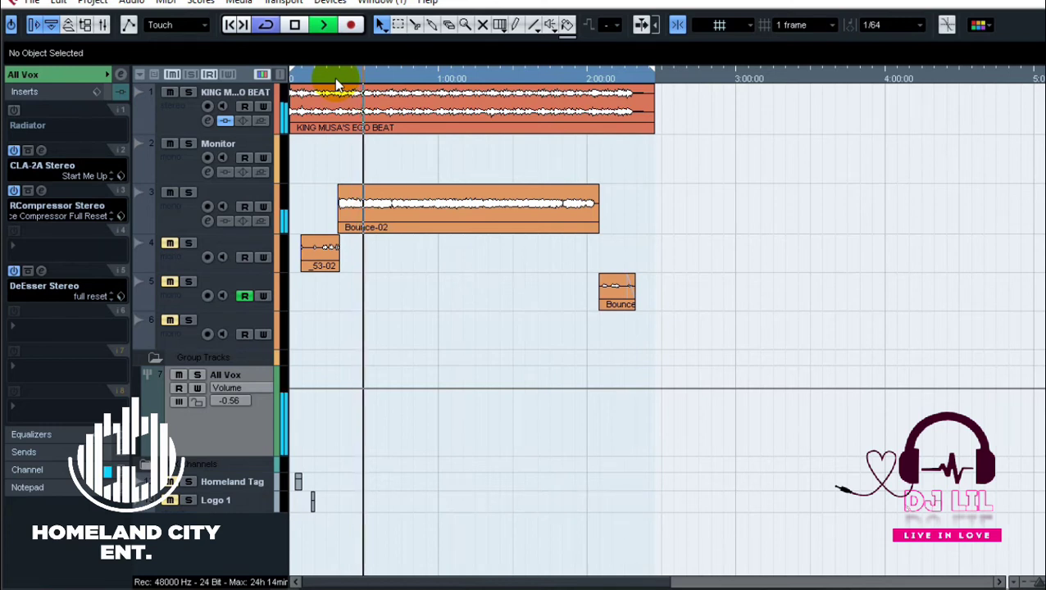
key(space)
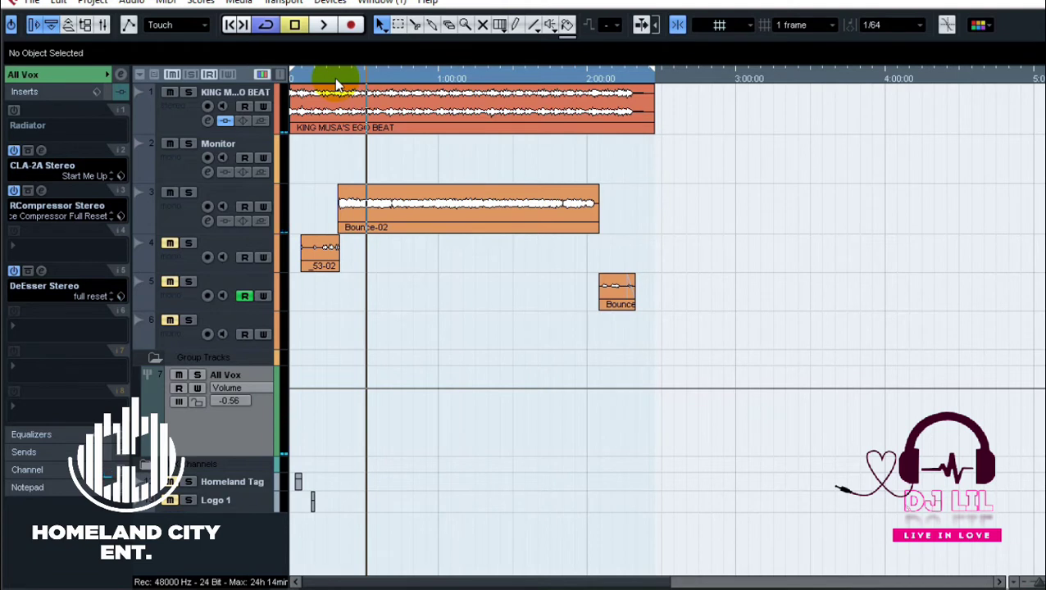
Open the Bounce-02 clip in the Sample Editor, leave VariAudio and examine the waveform's phrases and gaps up close.
double_click(435, 213)
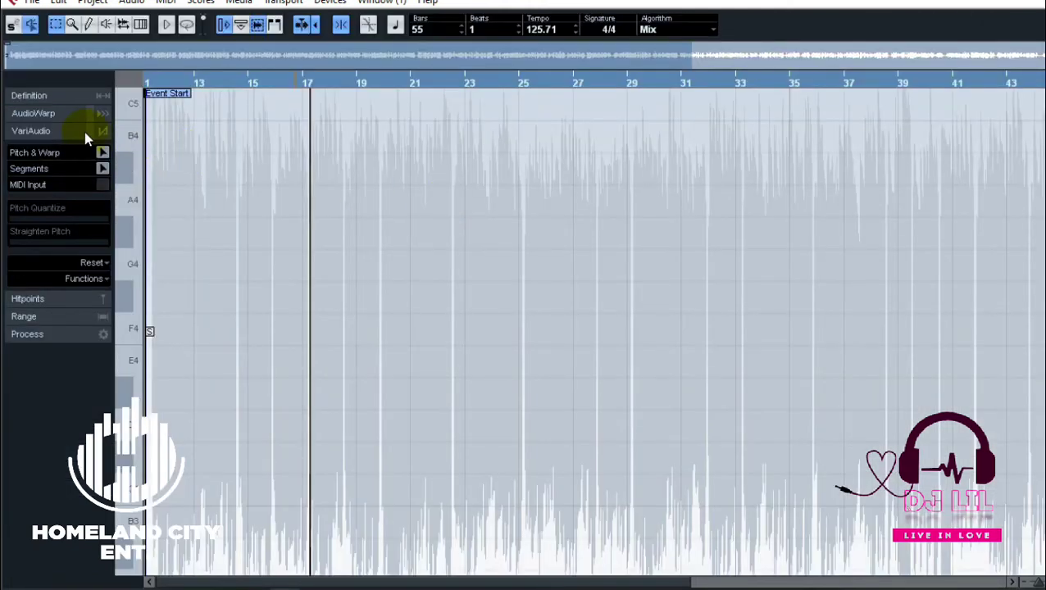
click(76, 133)
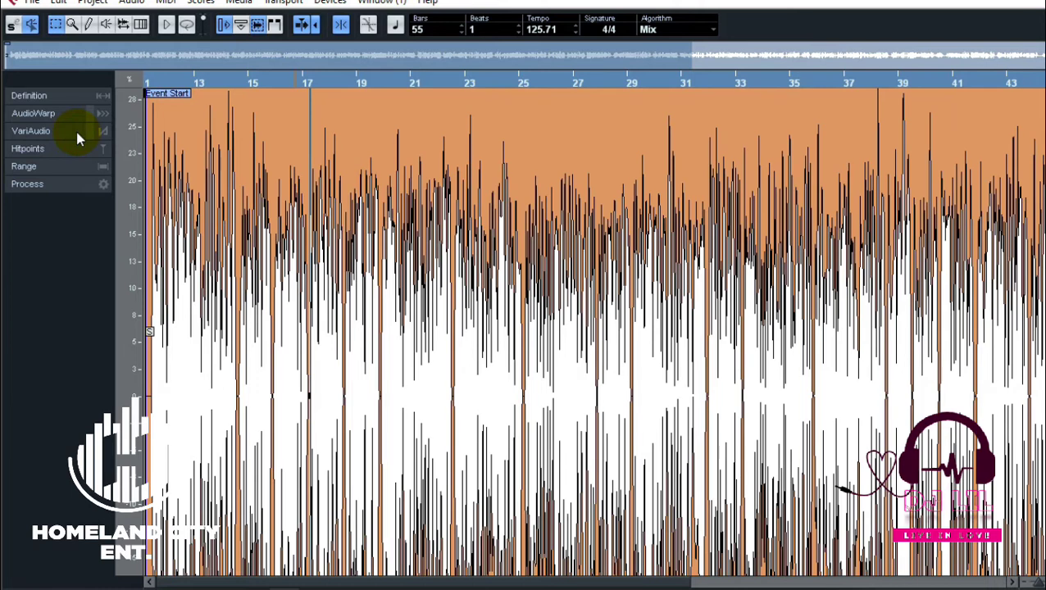
key(h)
key(h)
key(h)
key(h)
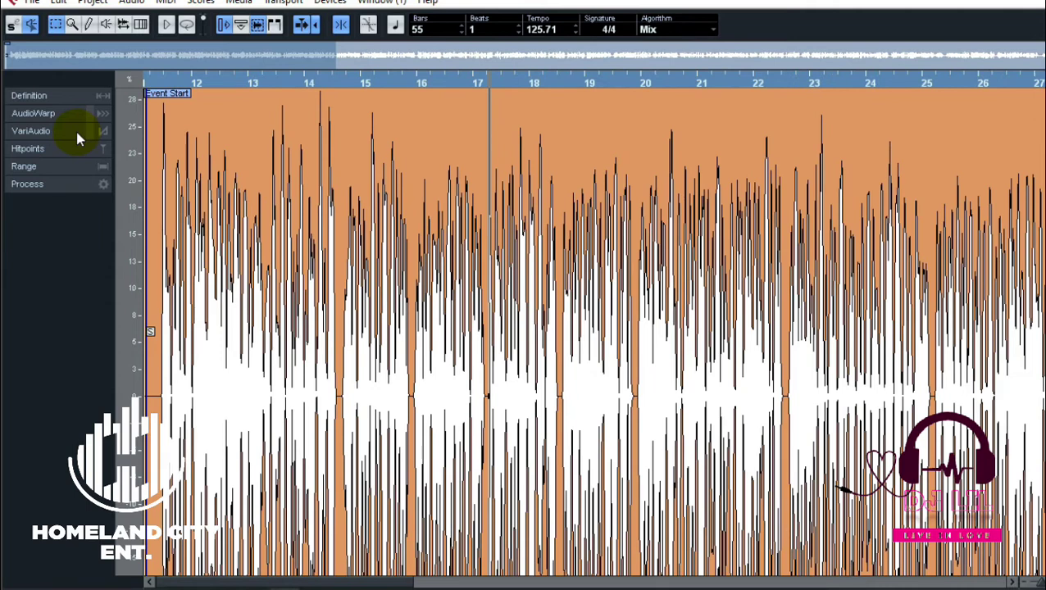
key(h)
key(h)
key(h)
key(h)
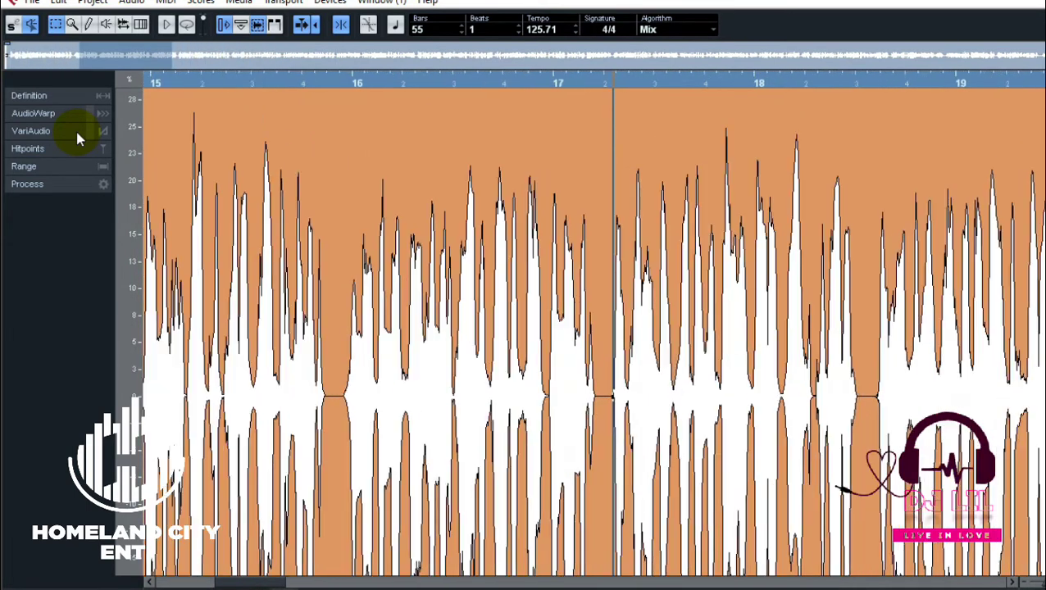
key(h)
key(h)
key(h)
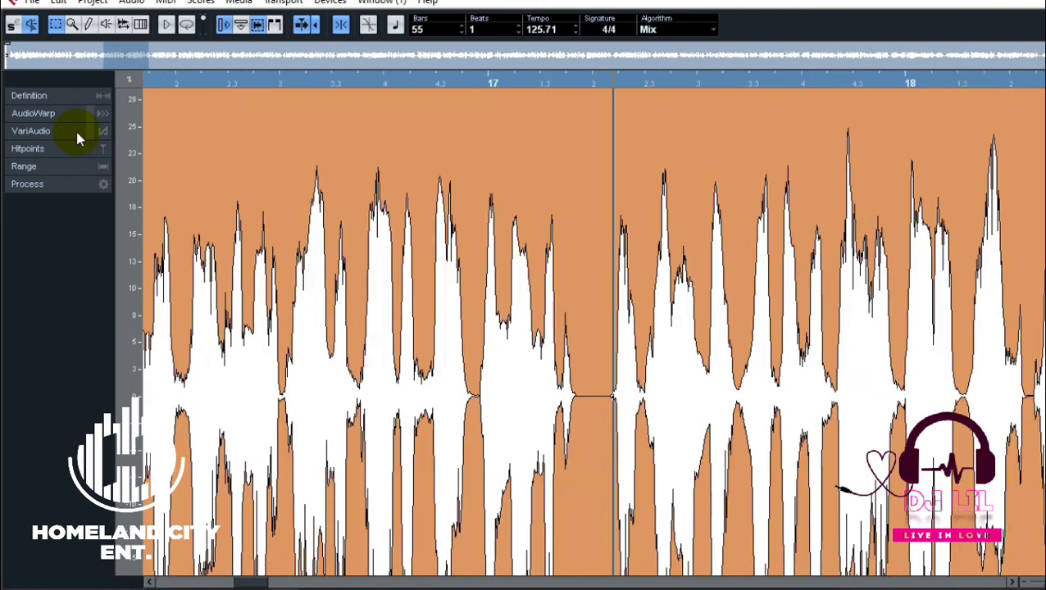
Turn on editor solo and reopen the Bounce-02 clip in the Sample Editor.
click(10, 27)
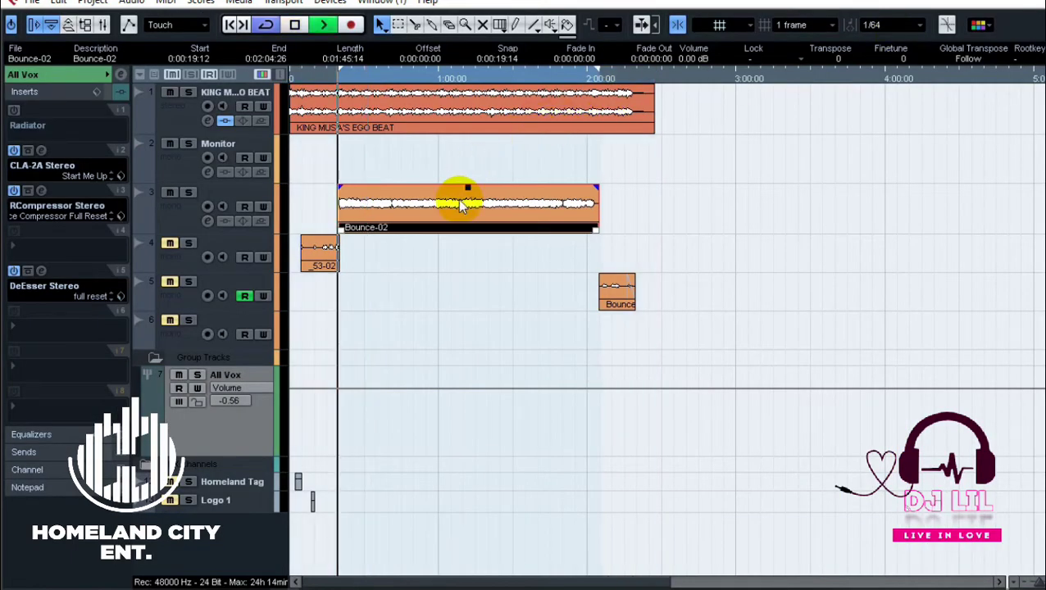
double_click(354, 201)
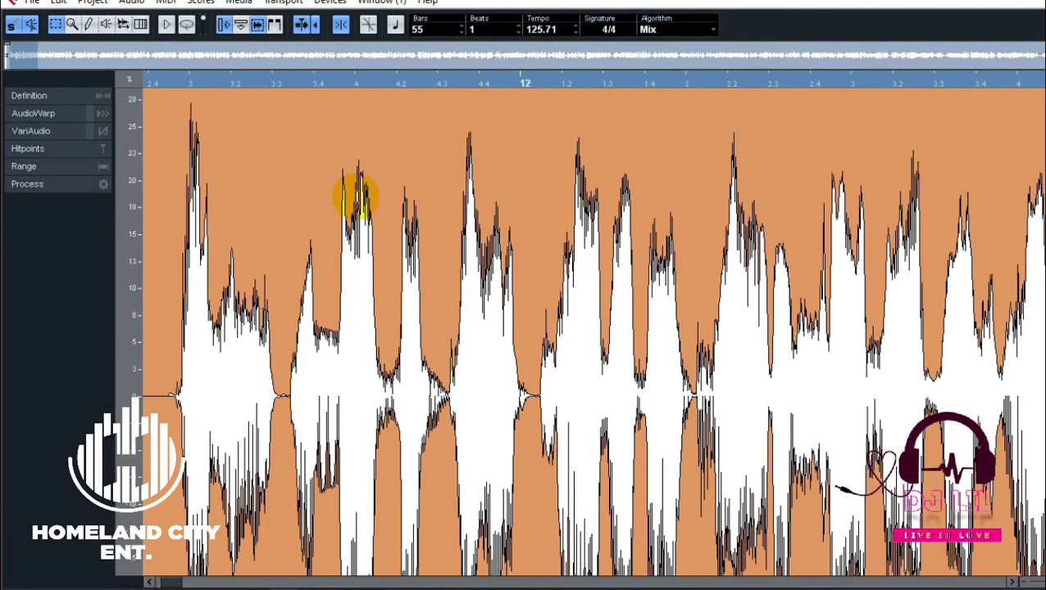
Advance through the Bounce-02 waveform from bar 12 to bars 14–15 and play the vocal to listen for uneven levels.
scroll(355, 196, right, 5)
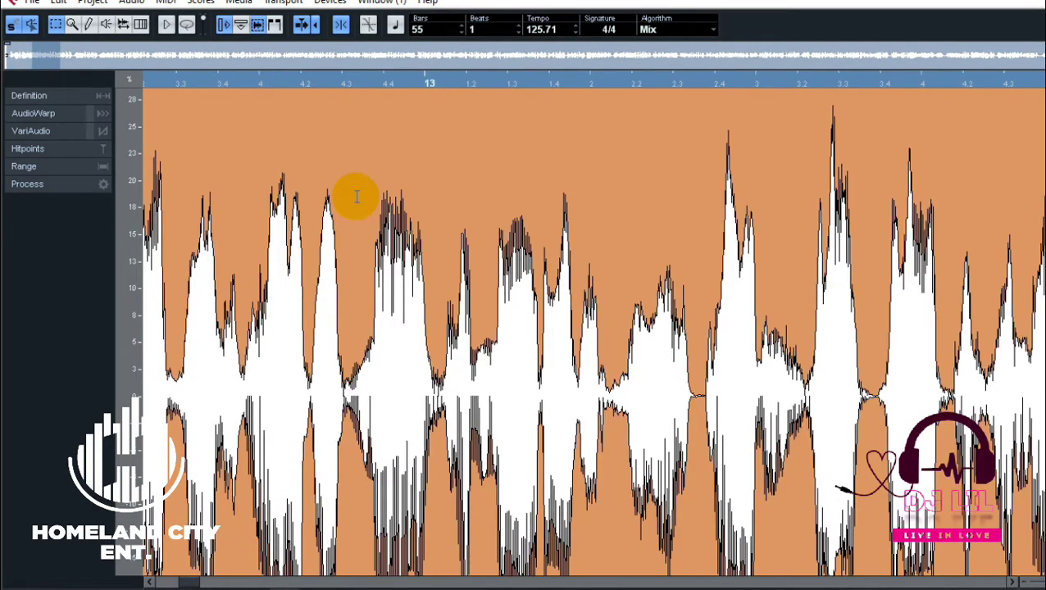
scroll(356, 196, right, 5)
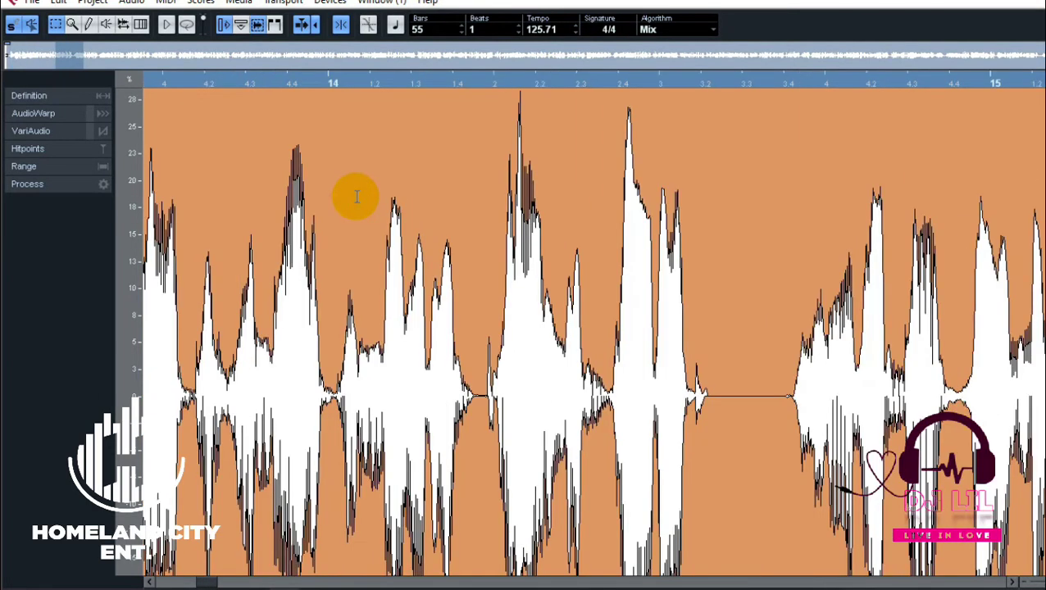
key(space)
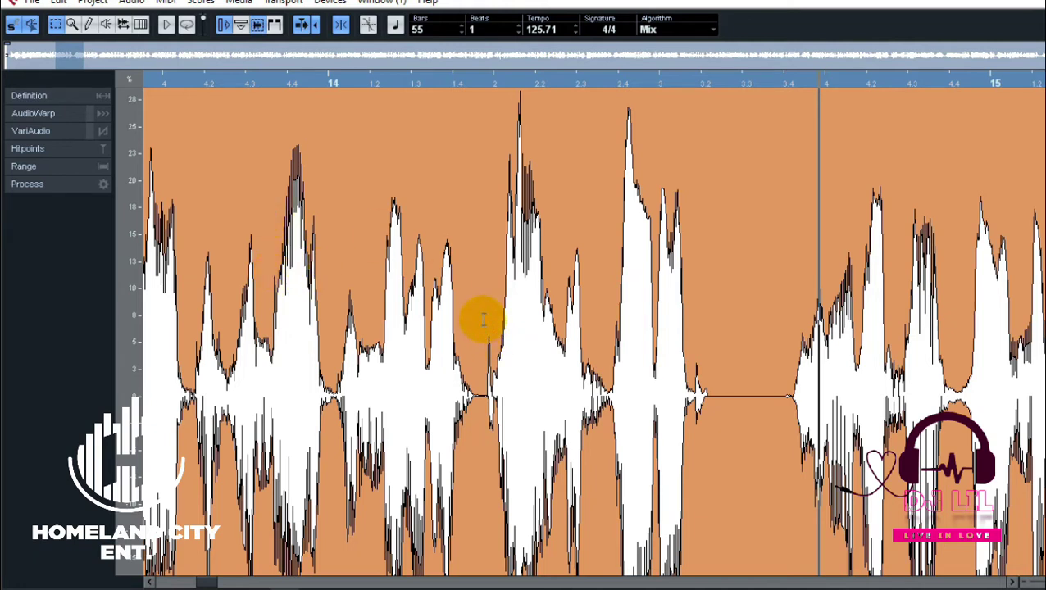
Try to lower the loud phrase around beat 2 of bar 14 by 1 dB with Gain processing.
drag(481, 318, 557, 363)
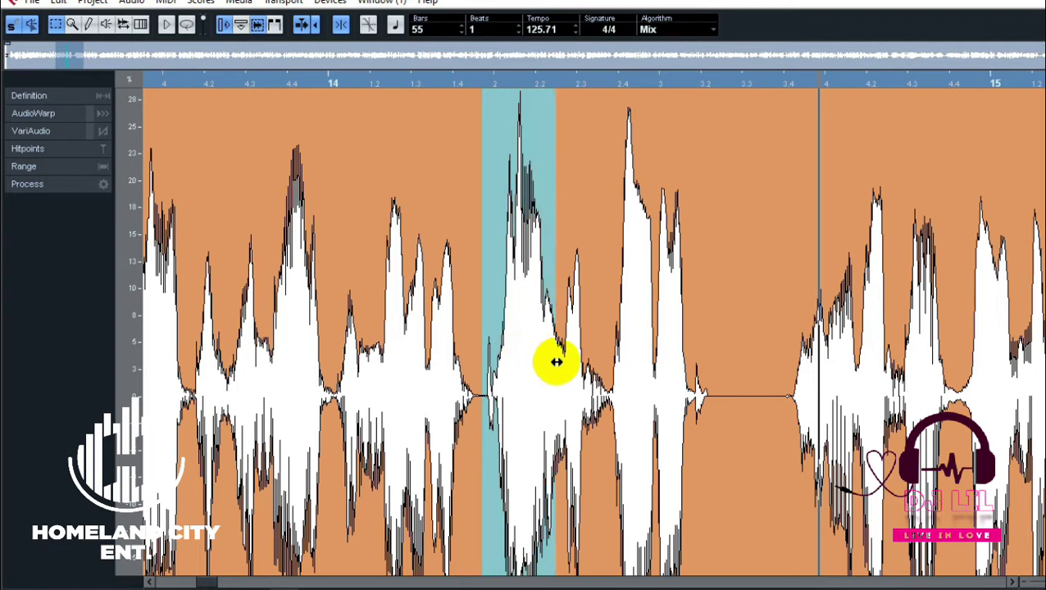
click(133, 2)
mouse_move(286, 3)
mouse_move(129, 5)
mouse_move(196, 18)
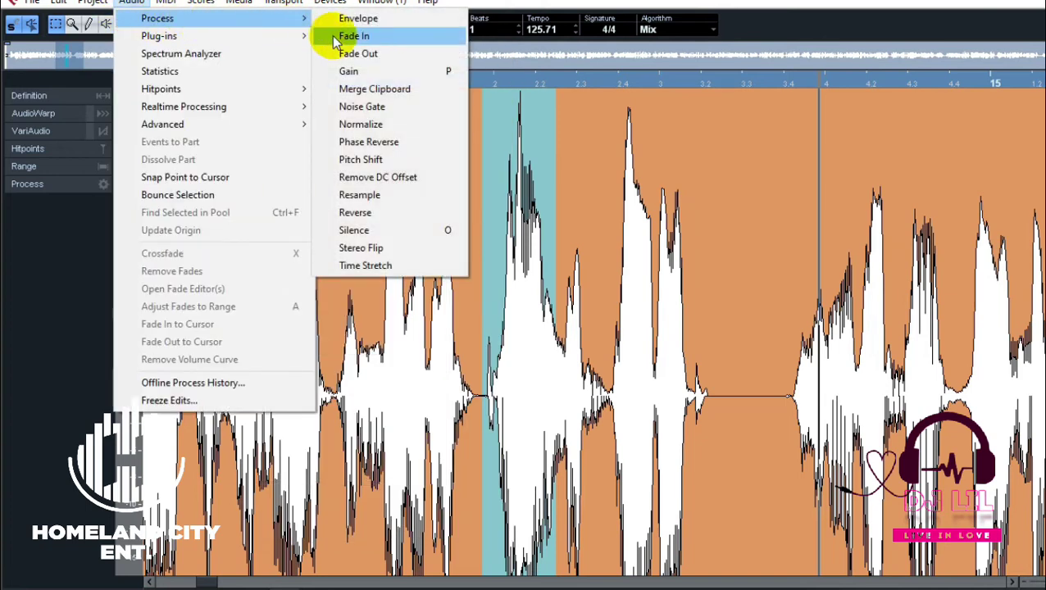
click(364, 72)
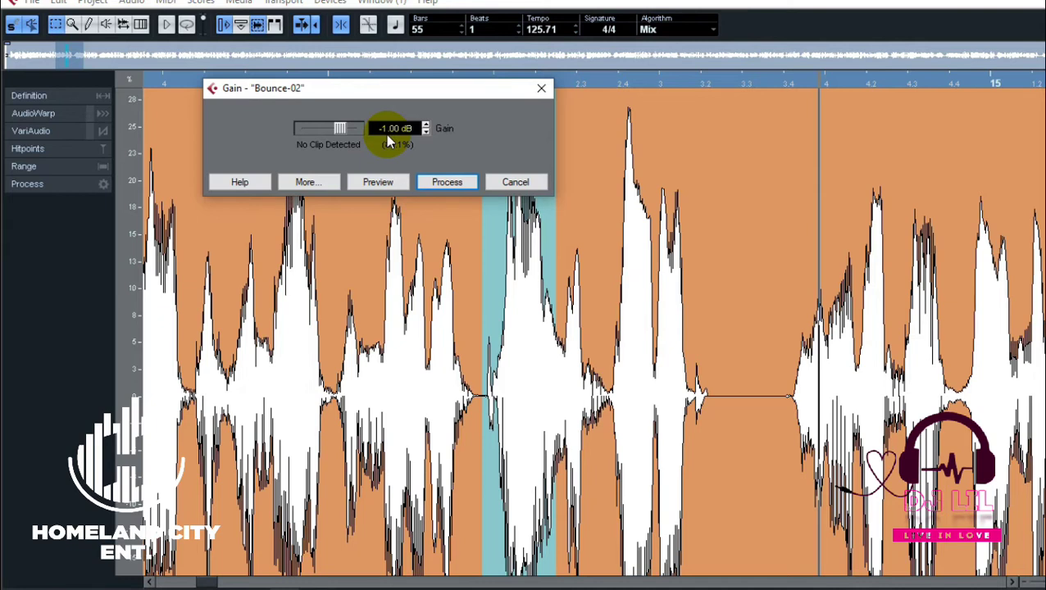
click(448, 183)
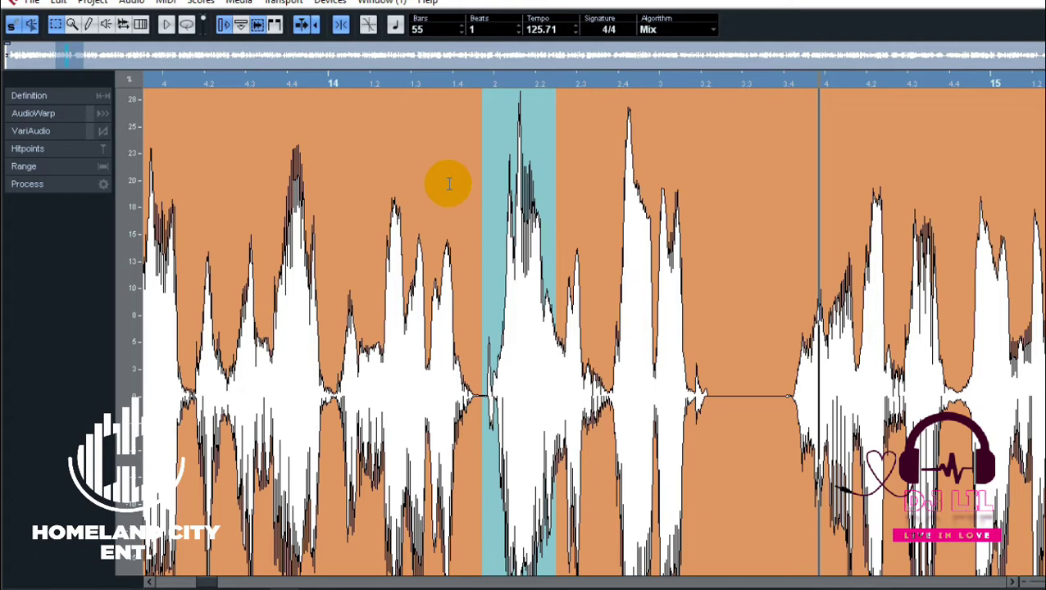
Look up the key command assigned to Undo.
click(36, 3)
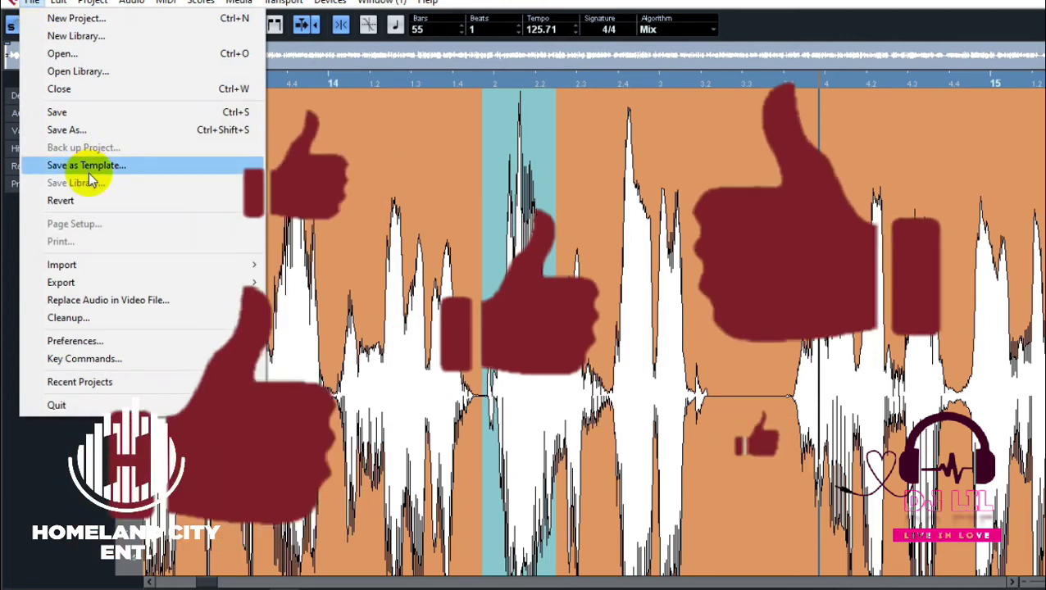
click(107, 360)
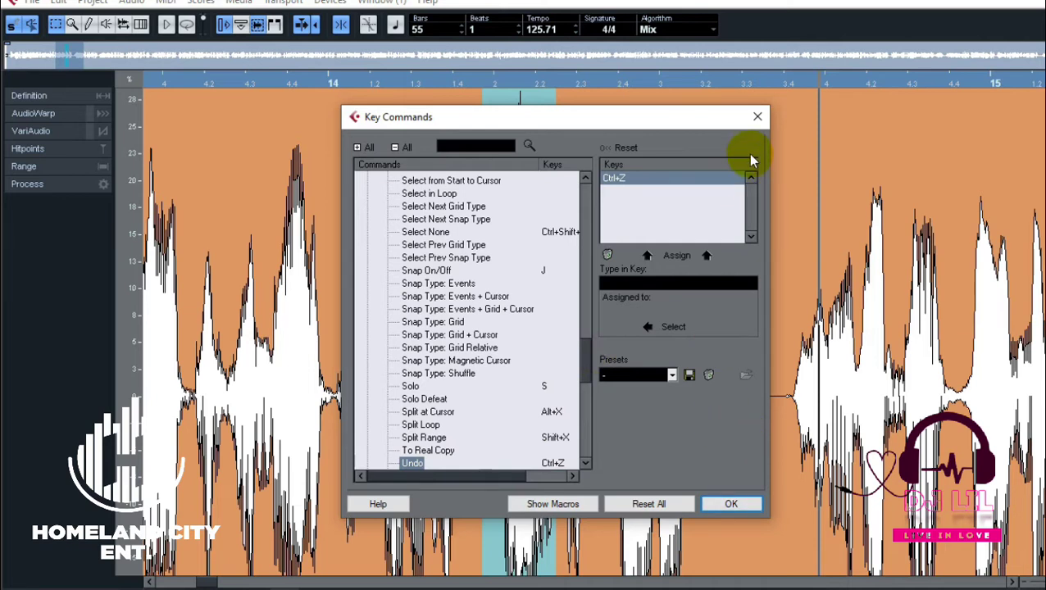
click(758, 116)
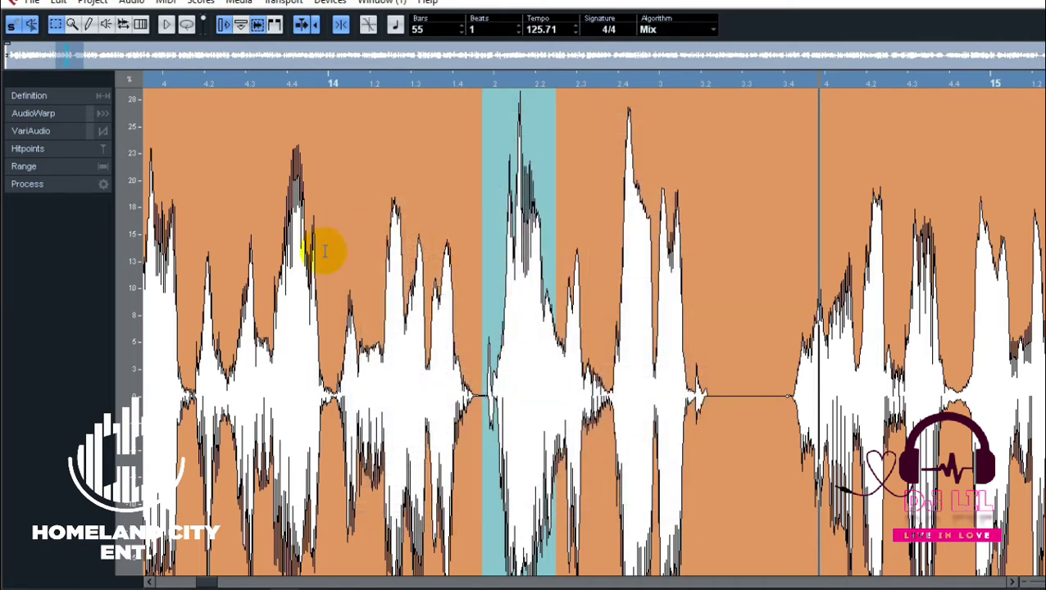
Select the loud phrase just before bar 14 and process it with a Gain of -1.00 dB.
drag(273, 273, 322, 350)
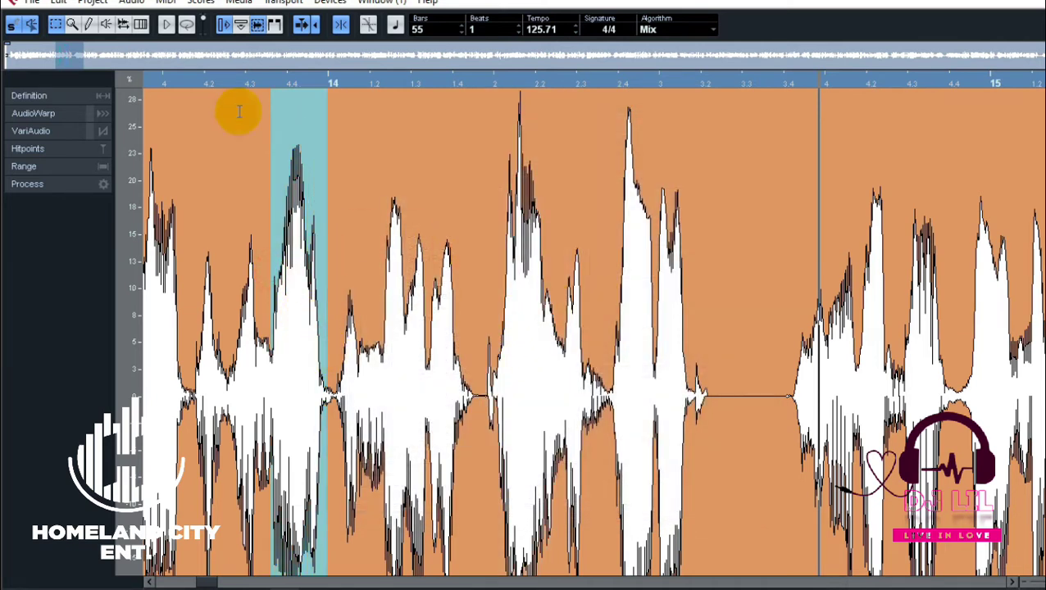
click(132, 3)
mouse_move(250, 35)
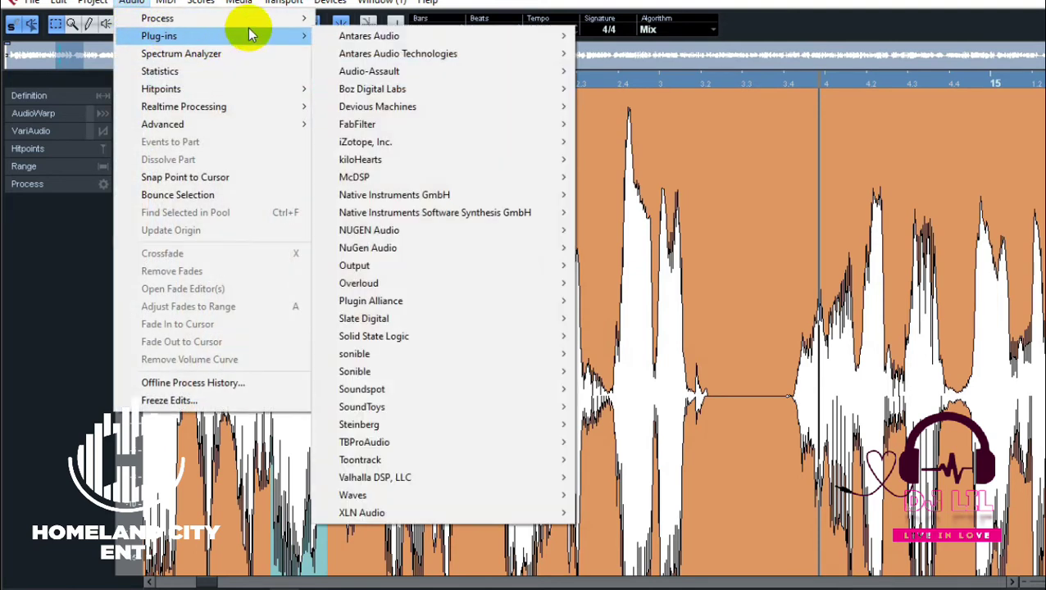
mouse_move(264, 18)
click(420, 76)
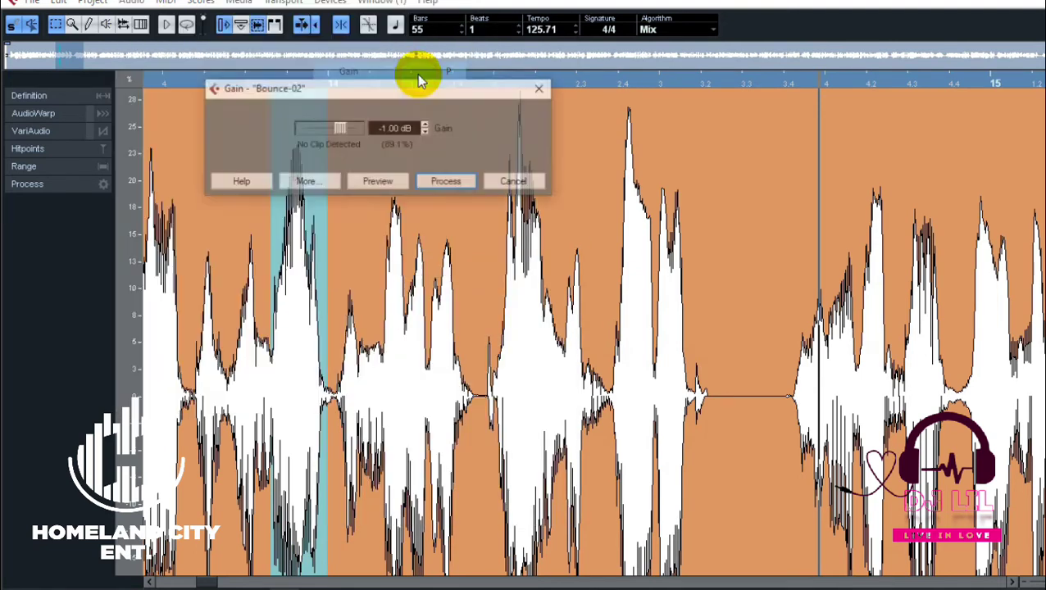
click(456, 180)
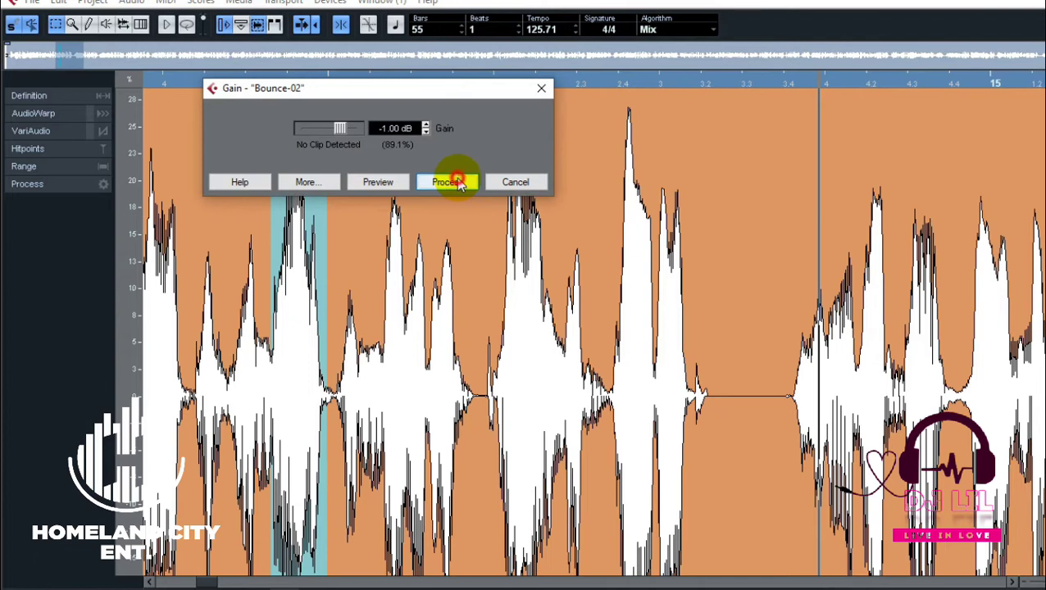
Look up the Gain process in the key commands and check which command the P key is assigned to.
click(31, 3)
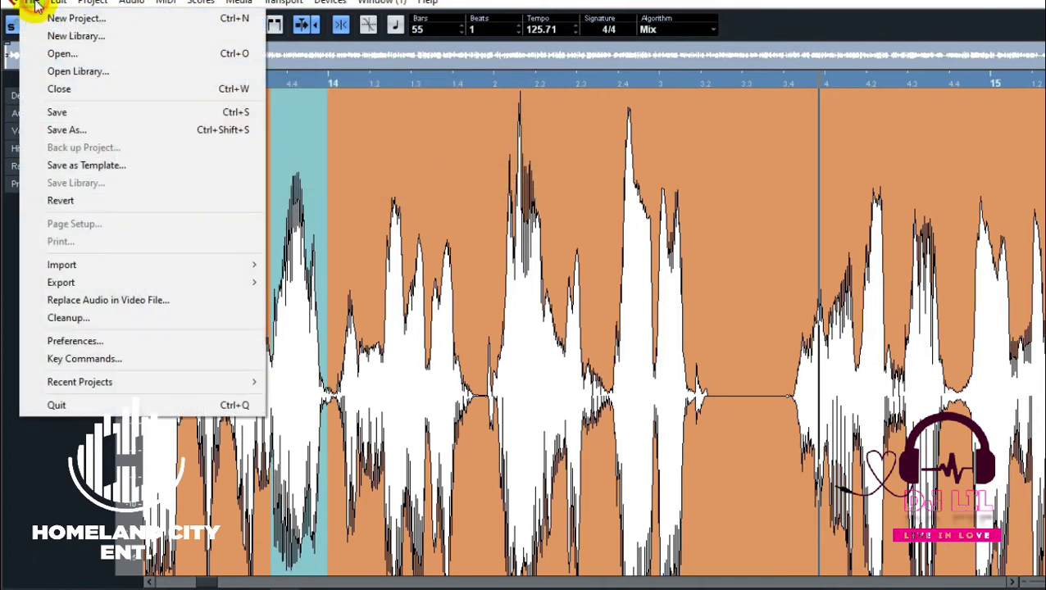
click(121, 364)
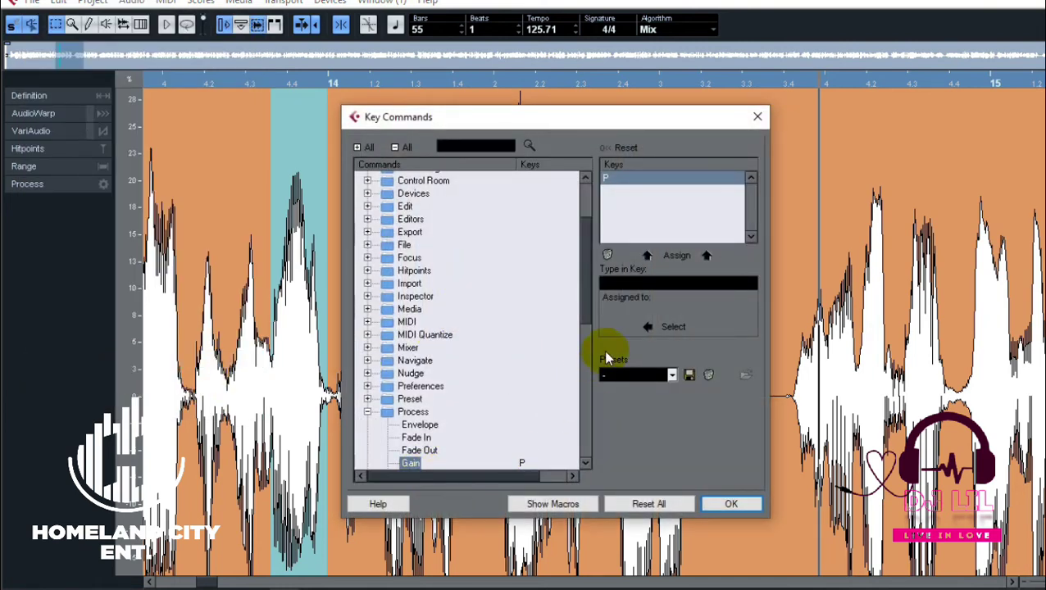
click(632, 284)
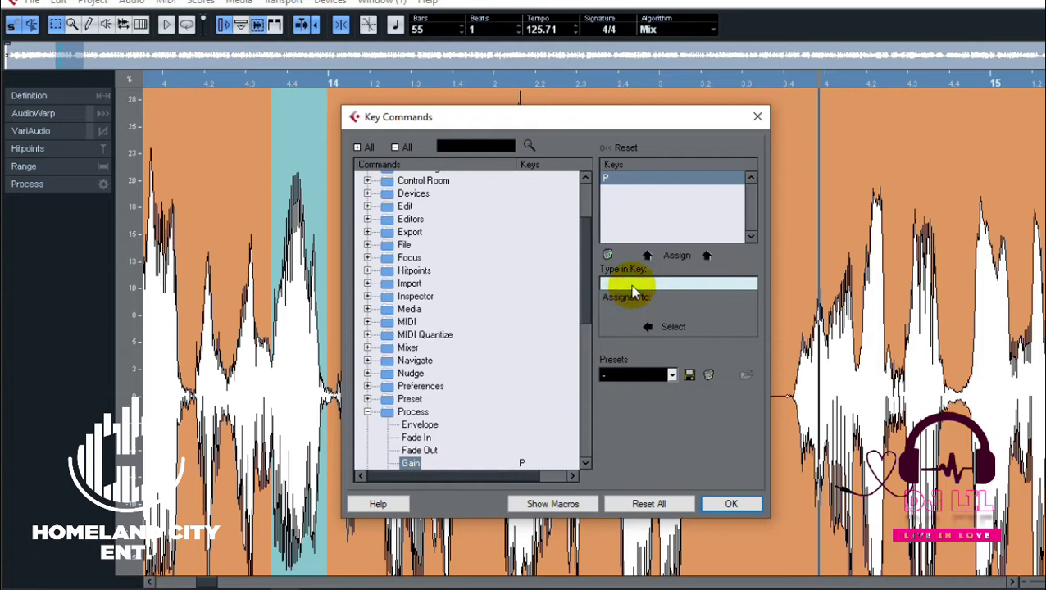
key(p)
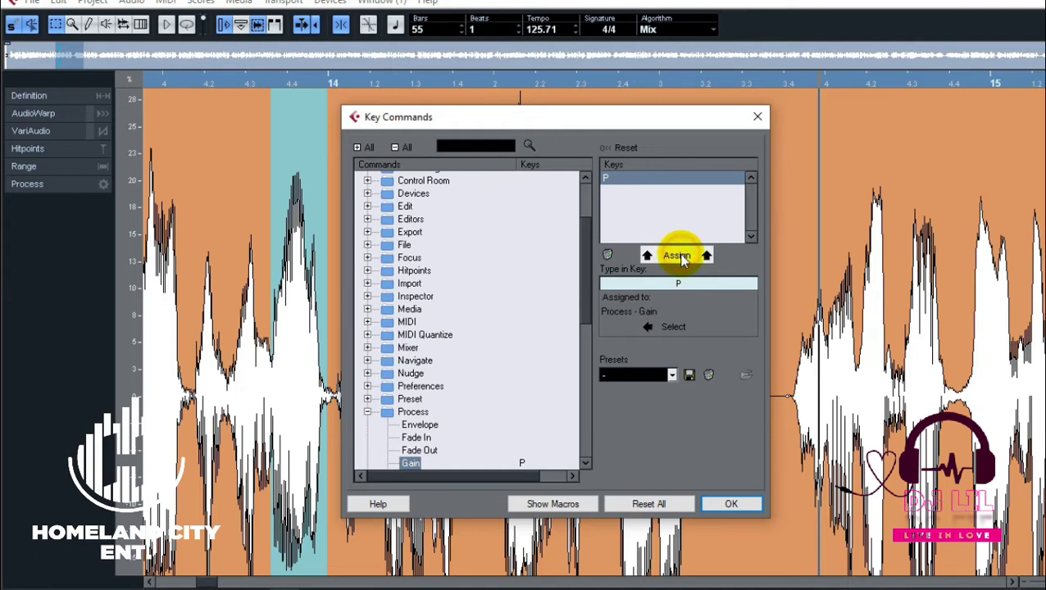
click(744, 509)
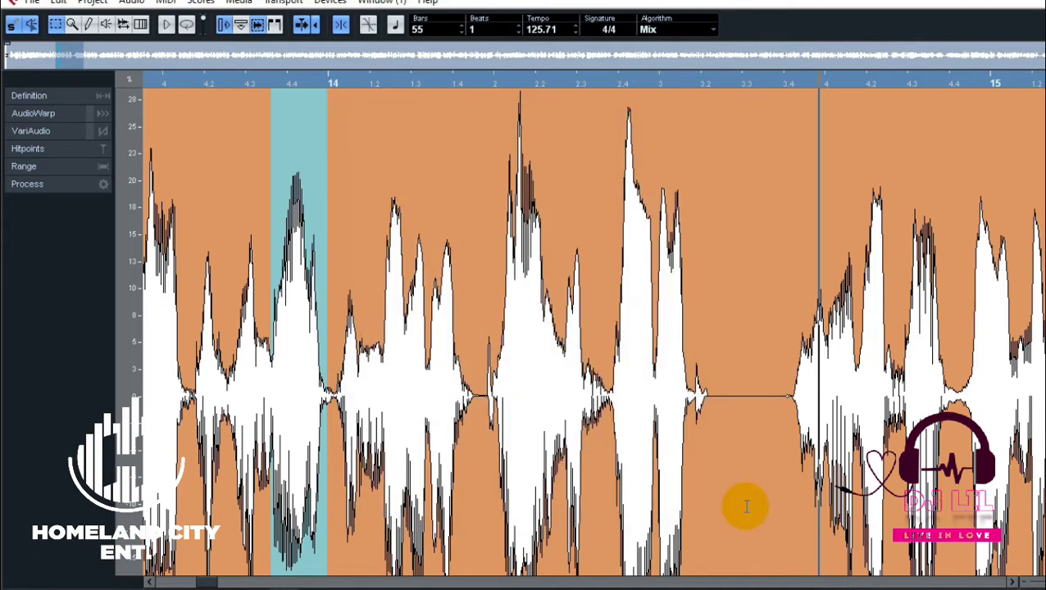
Select the phrases around beat 3 of bar 14 and process them with a Gain of -1.00 dB.
click(719, 359)
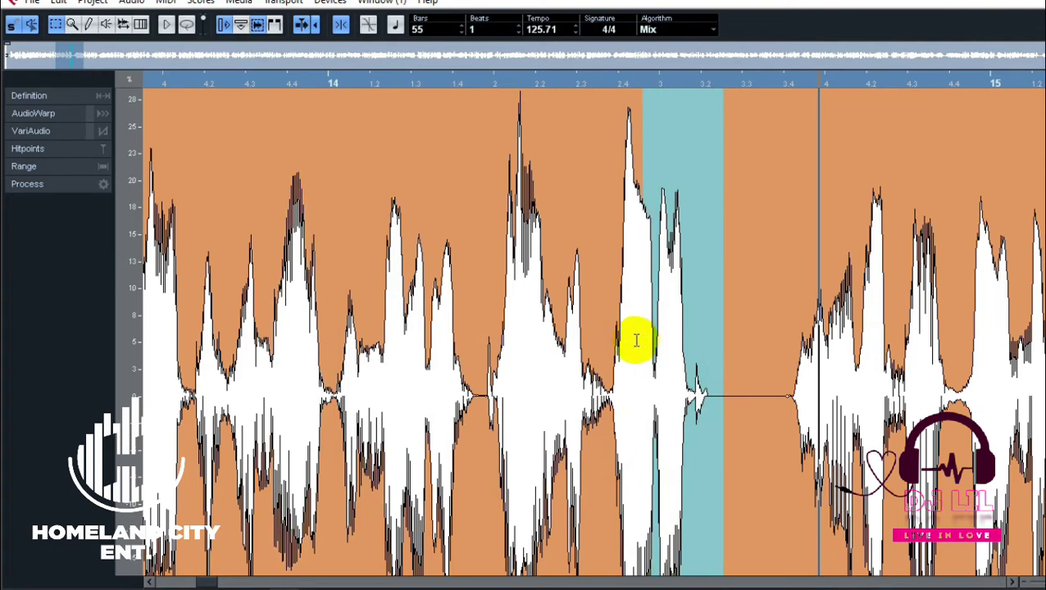
drag(636, 340, 611, 324)
key(g)
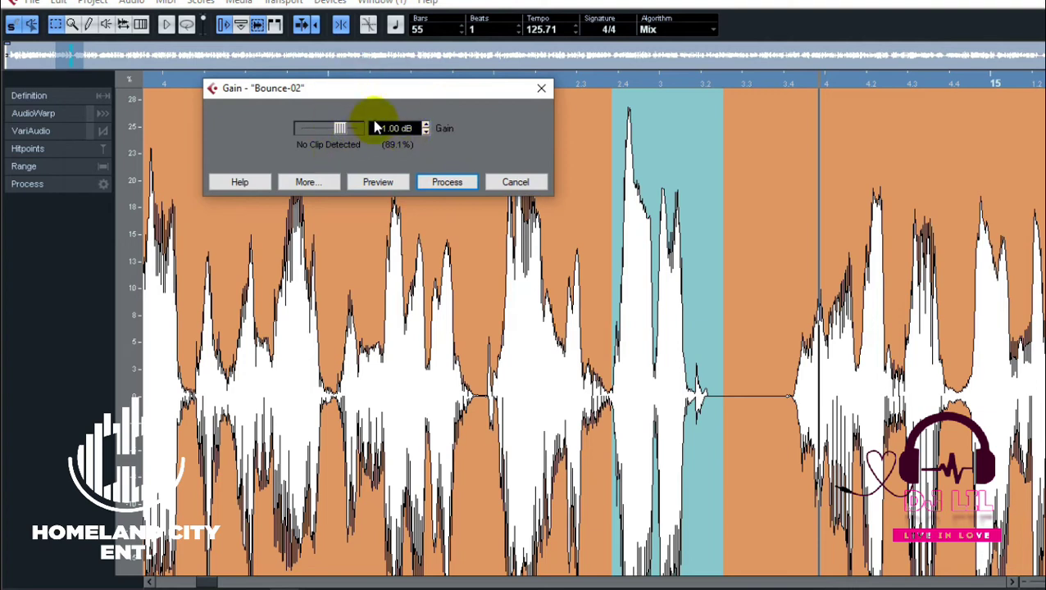
click(425, 123)
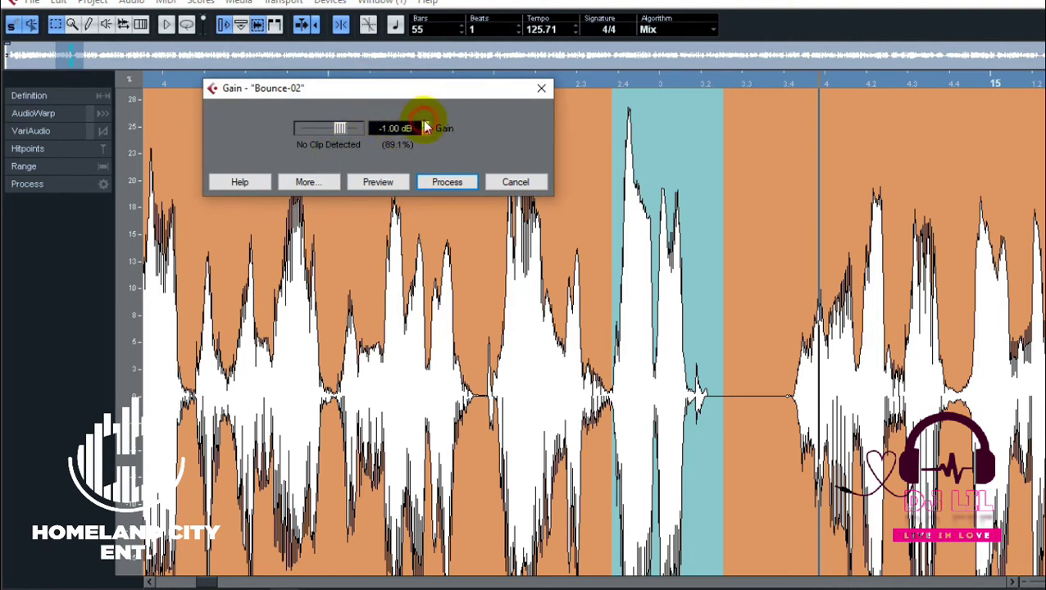
click(425, 125)
click(426, 125)
click(425, 124)
click(425, 125)
click(425, 131)
click(425, 132)
click(425, 132)
click(426, 132)
click(426, 124)
click(426, 124)
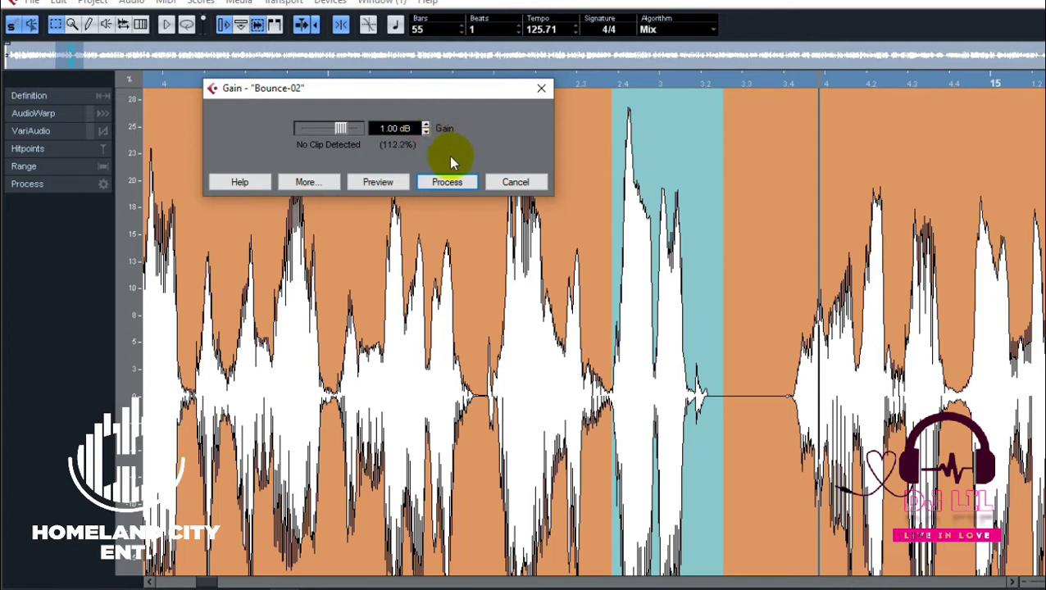
click(426, 132)
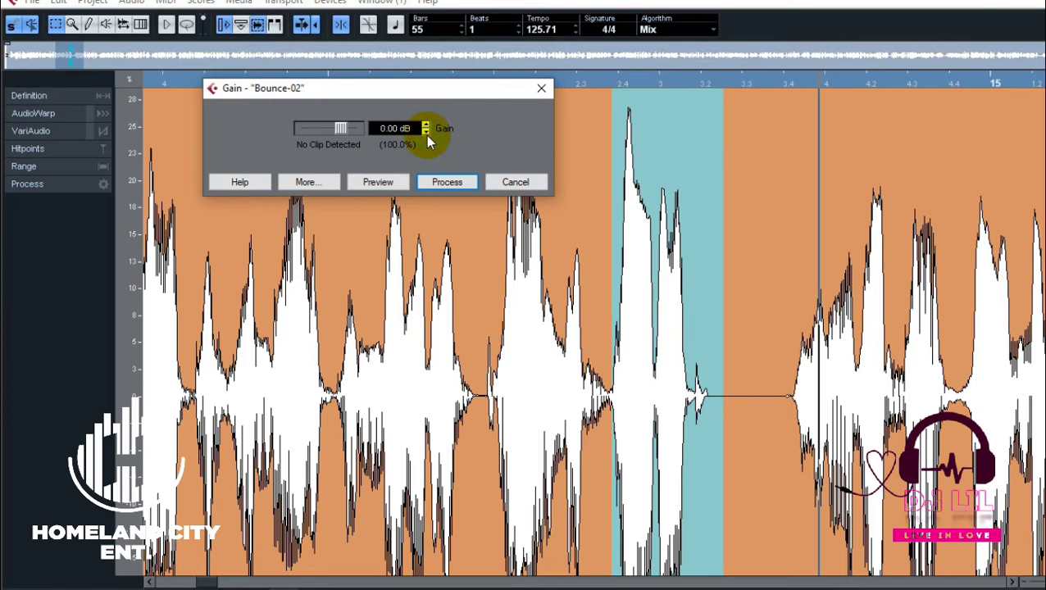
click(426, 133)
click(447, 182)
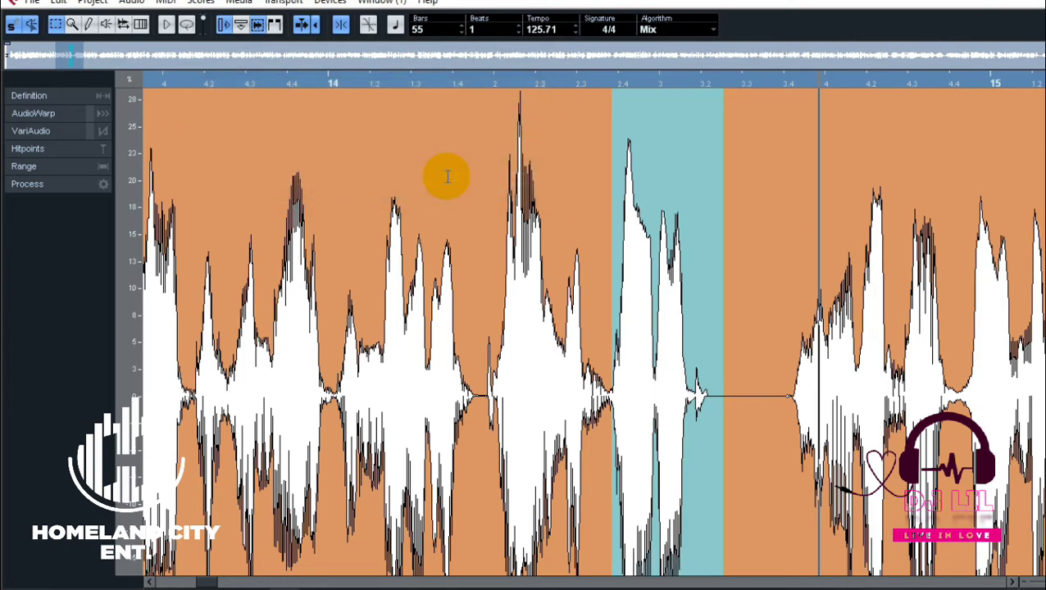
Select the tall peak phrase around beat 2 of bar 14 and apply the same Gain reduction to it.
drag(487, 284, 549, 320)
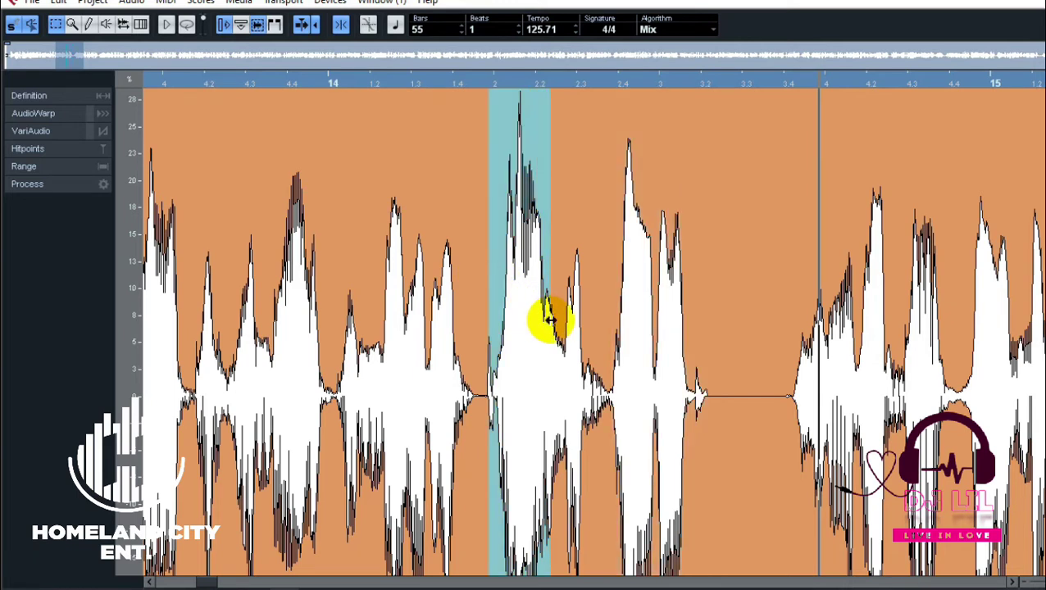
key(g)
key(Return)
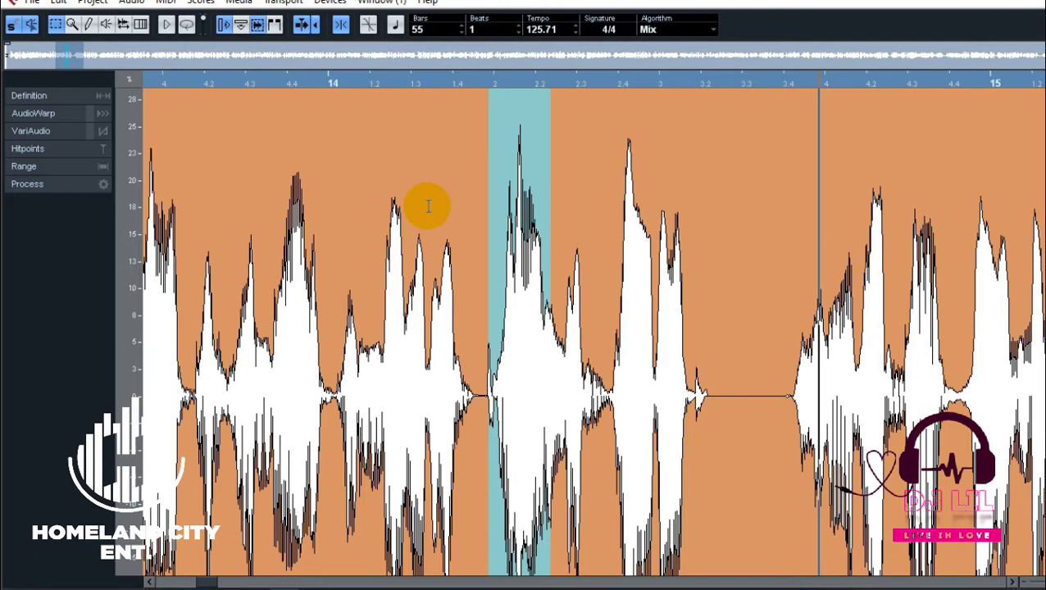
Mark out the small noise after the last phrase near 14.3.2 and the quiet lead-in before beat 4.
click(323, 82)
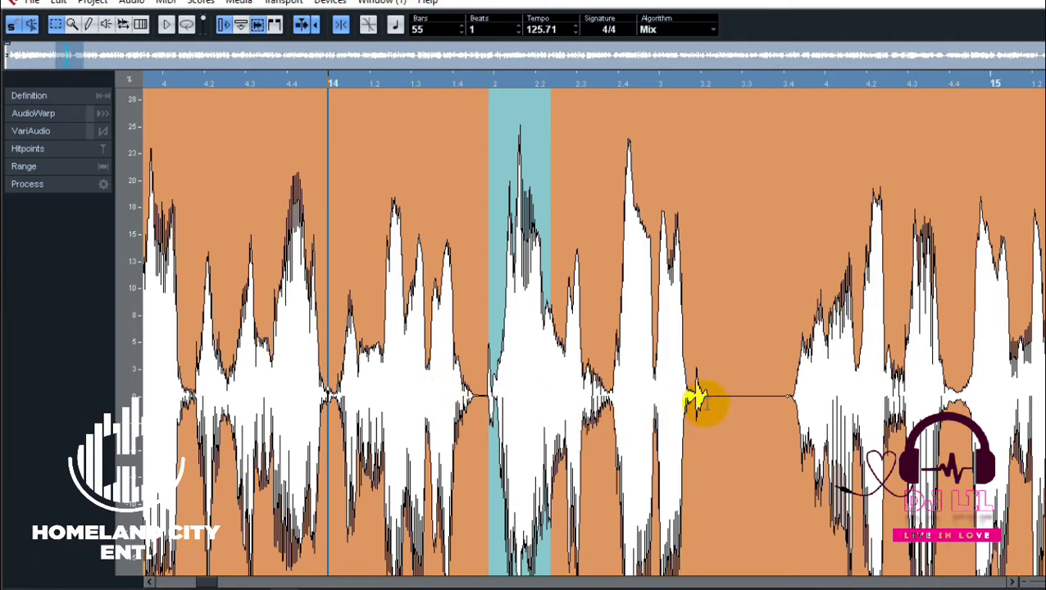
drag(695, 400, 715, 415)
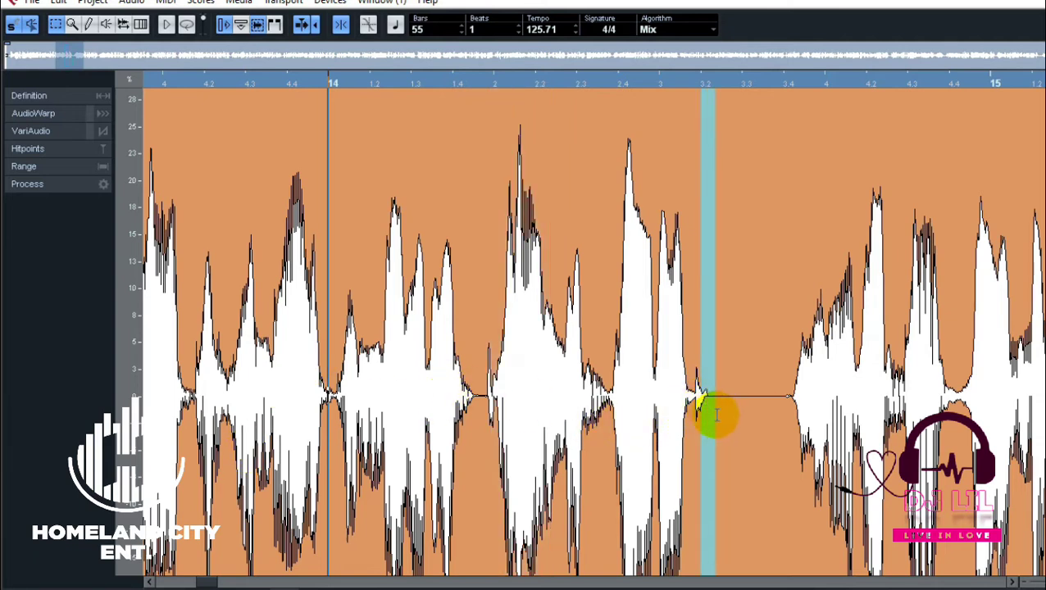
click(785, 402)
drag(785, 402, 798, 422)
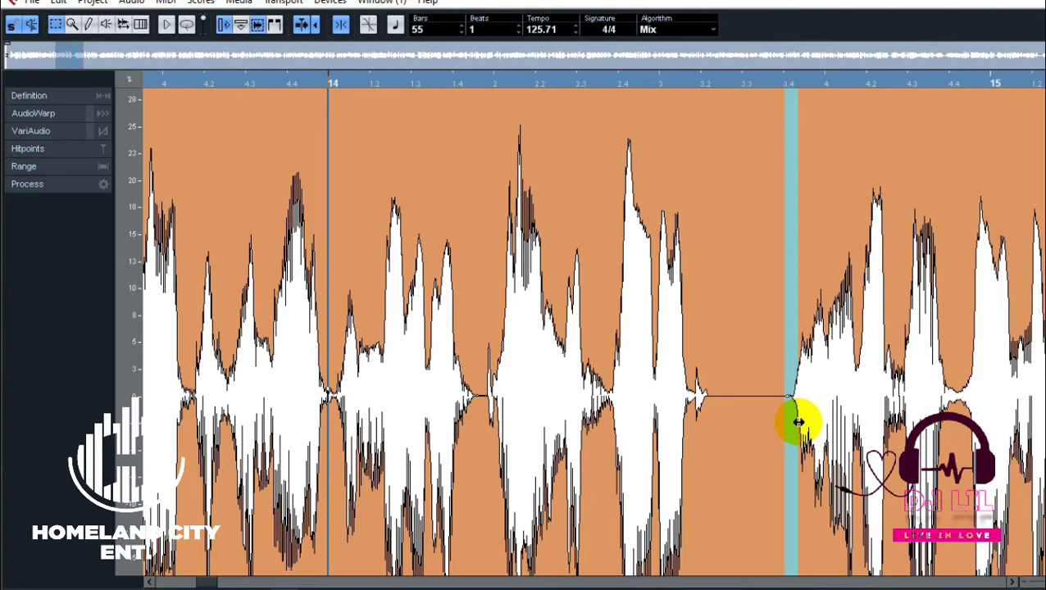
Play the gain-adjusted vocal from 13.4.3 through bar 16, and reposition playback at 16.2.4.
click(260, 83)
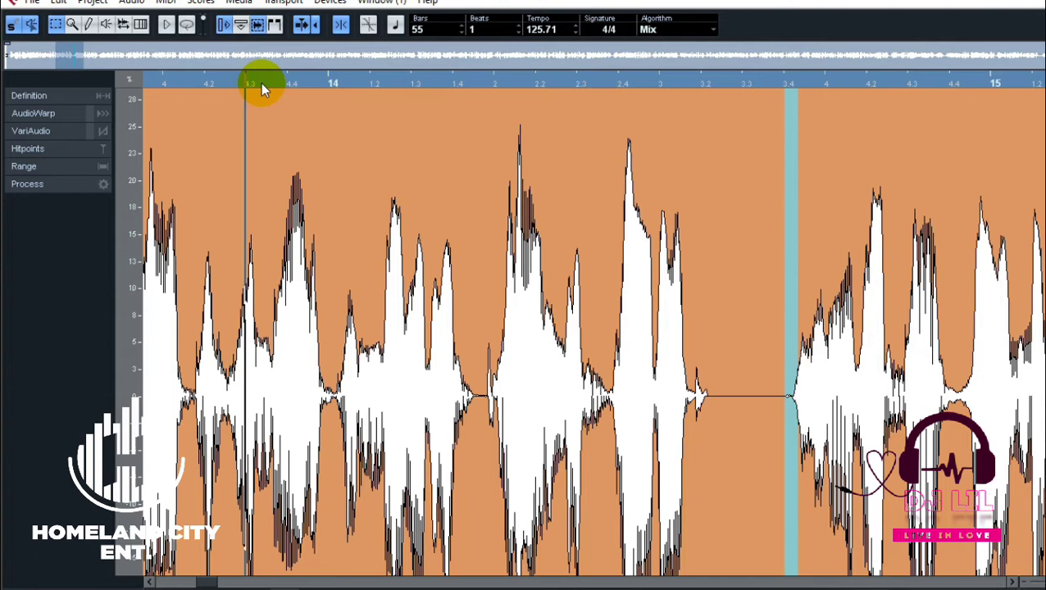
key(space)
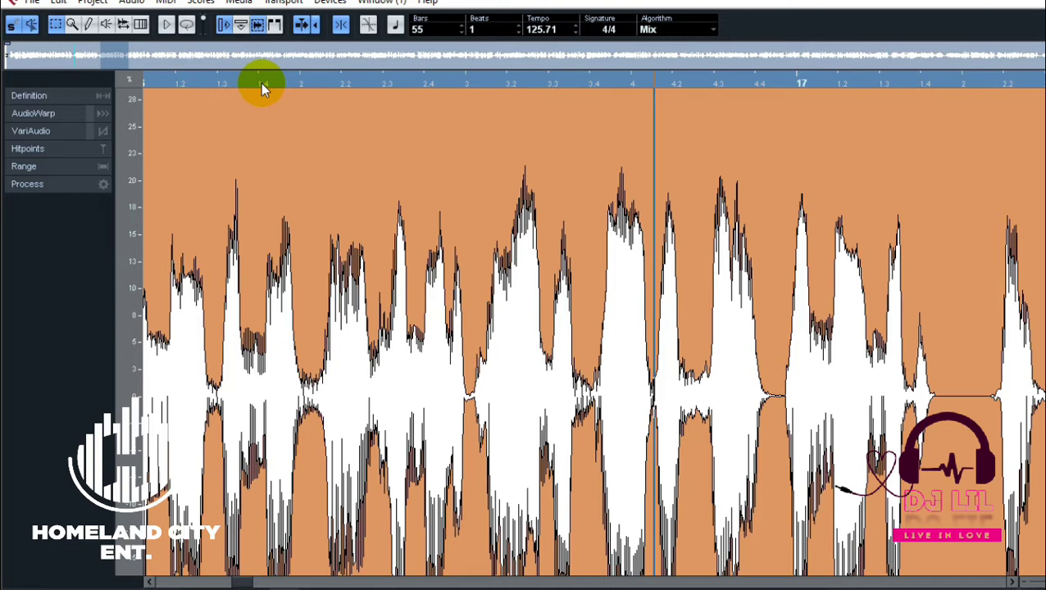
click(427, 84)
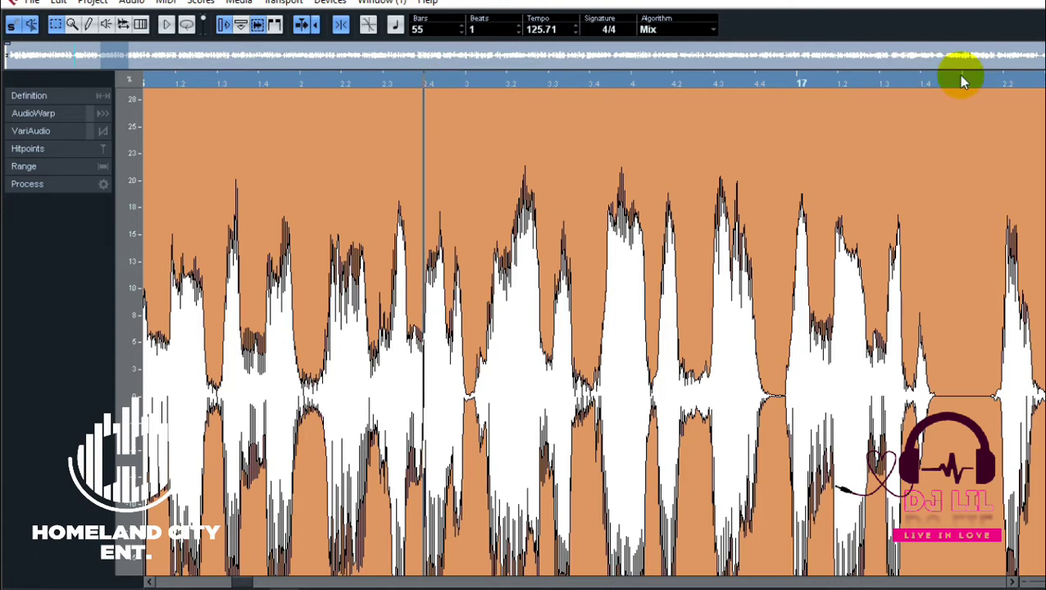
Close the Sample Editor and place the project's playback position just before the Bounce-02 clip.
click(1032, 1)
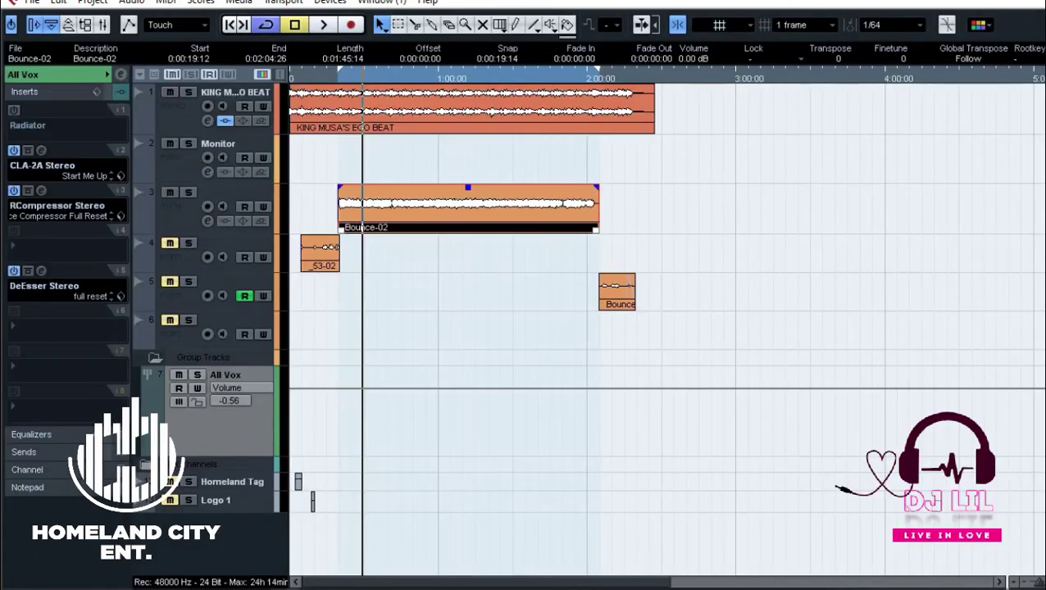
click(336, 91)
click(336, 79)
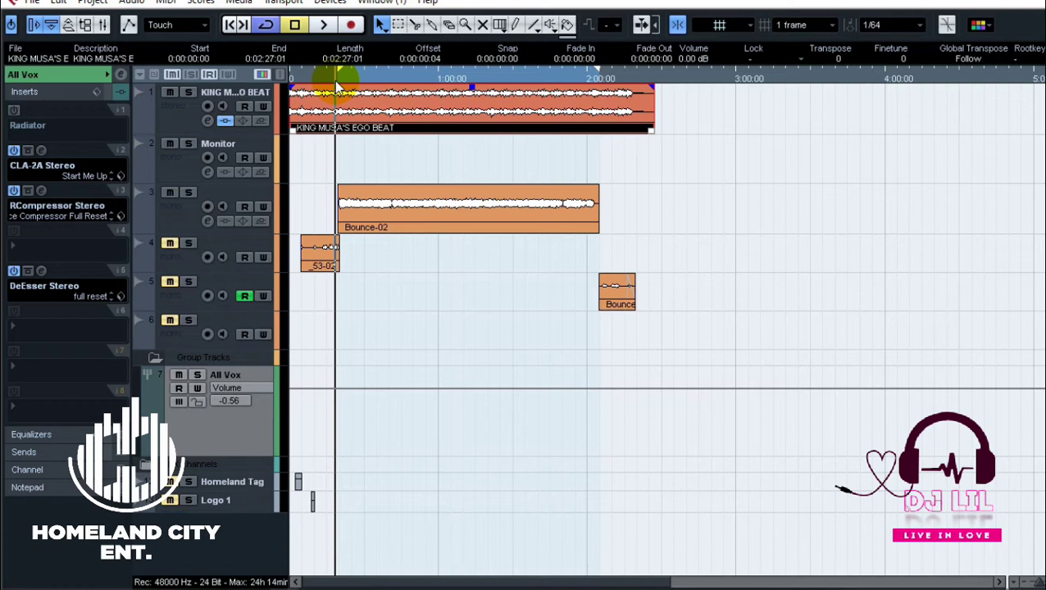
Enable both reverb sends on the Bounce-02 vocal track and set the second reverb send level to -19.63 during playback.
click(176, 215)
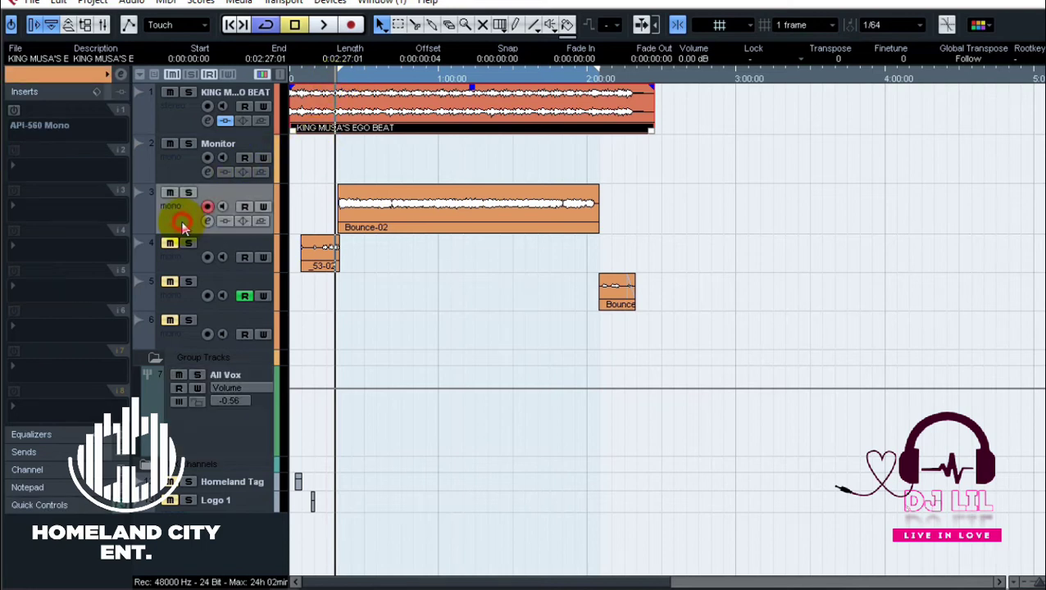
click(50, 446)
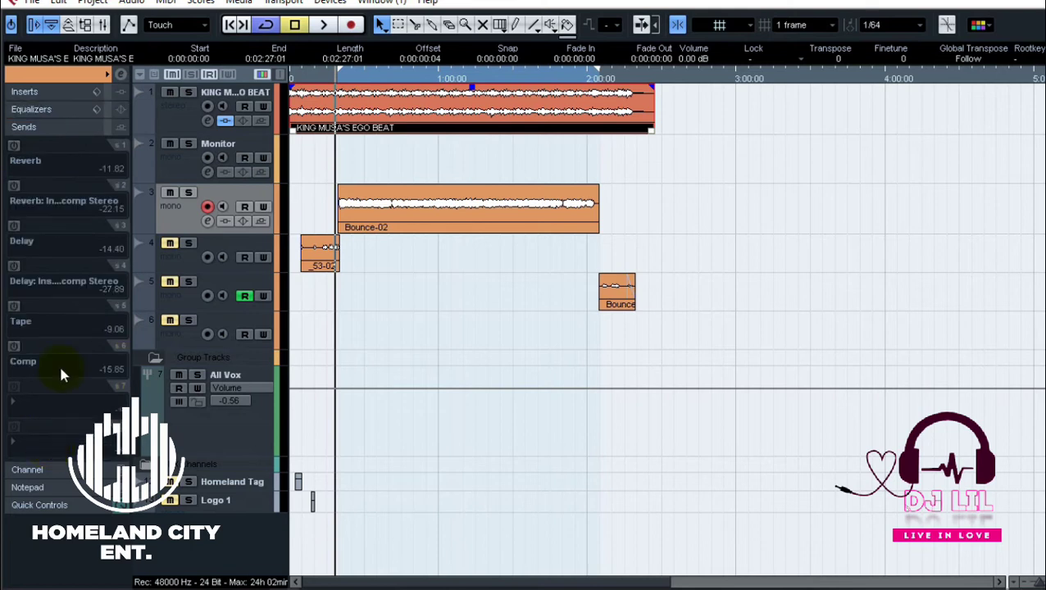
click(13, 147)
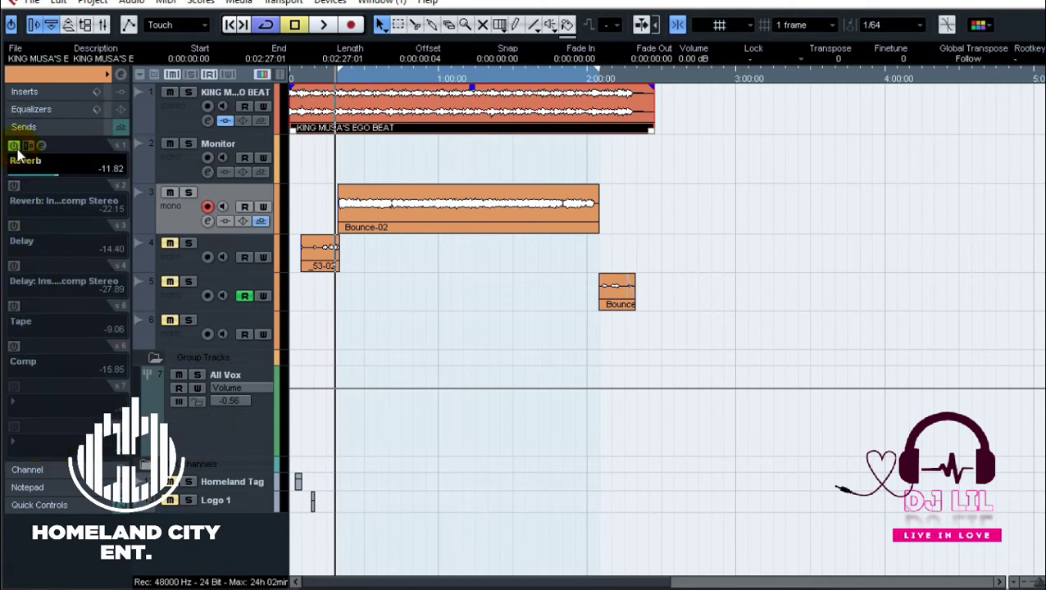
click(14, 187)
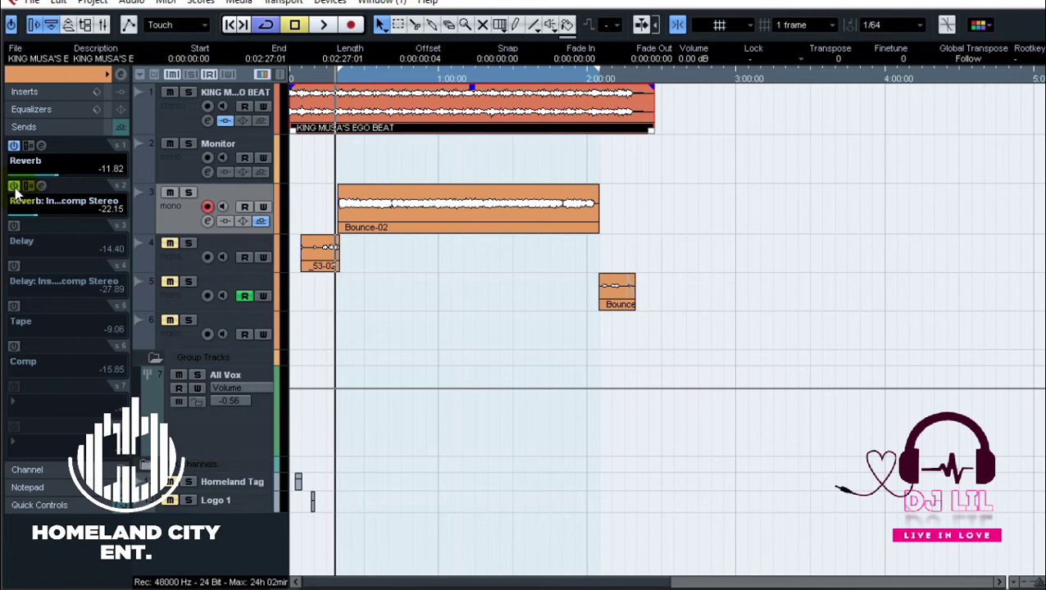
key(space)
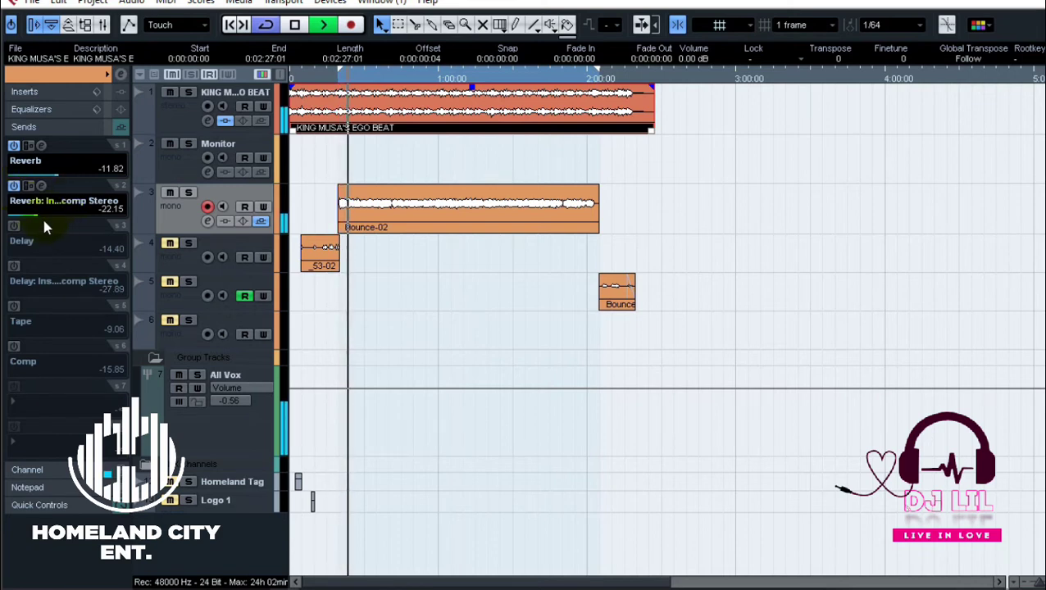
drag(39, 217, 41, 218)
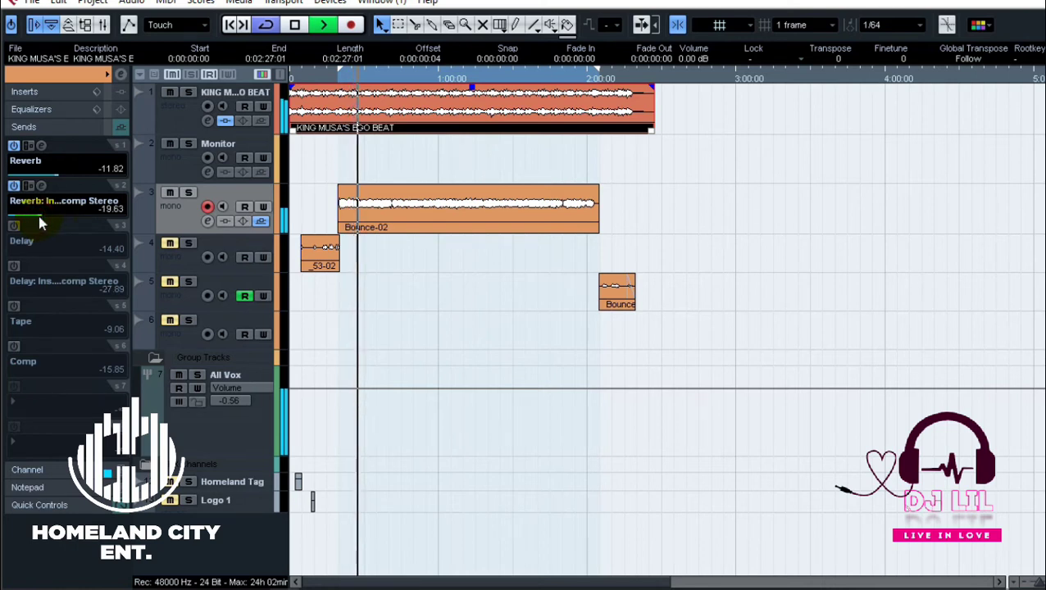
key(space)
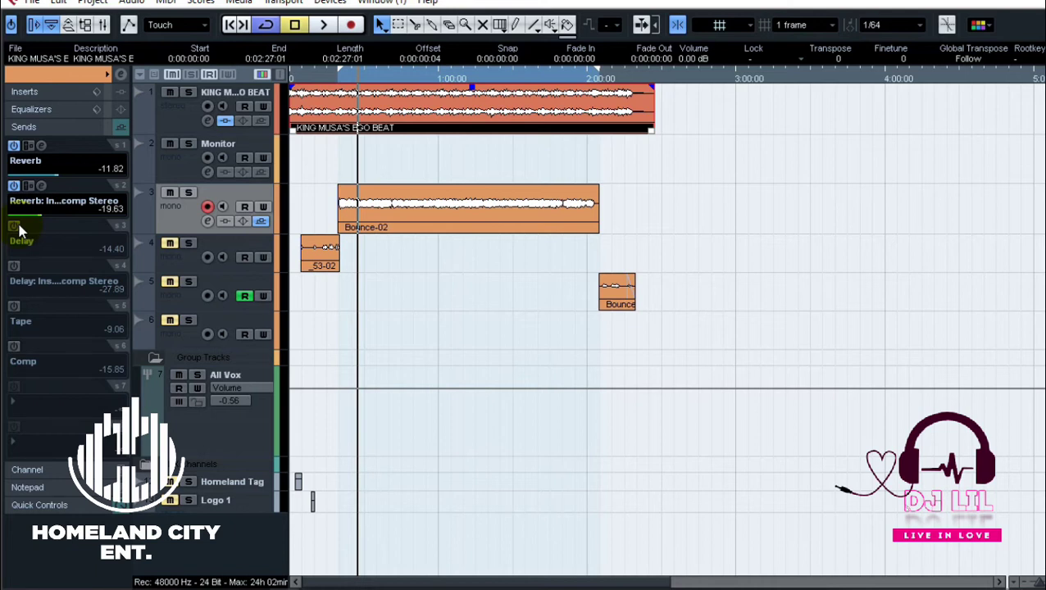
Enable both delay sends on the vocal track and play the mix from just before the Bounce-02 clip.
click(15, 226)
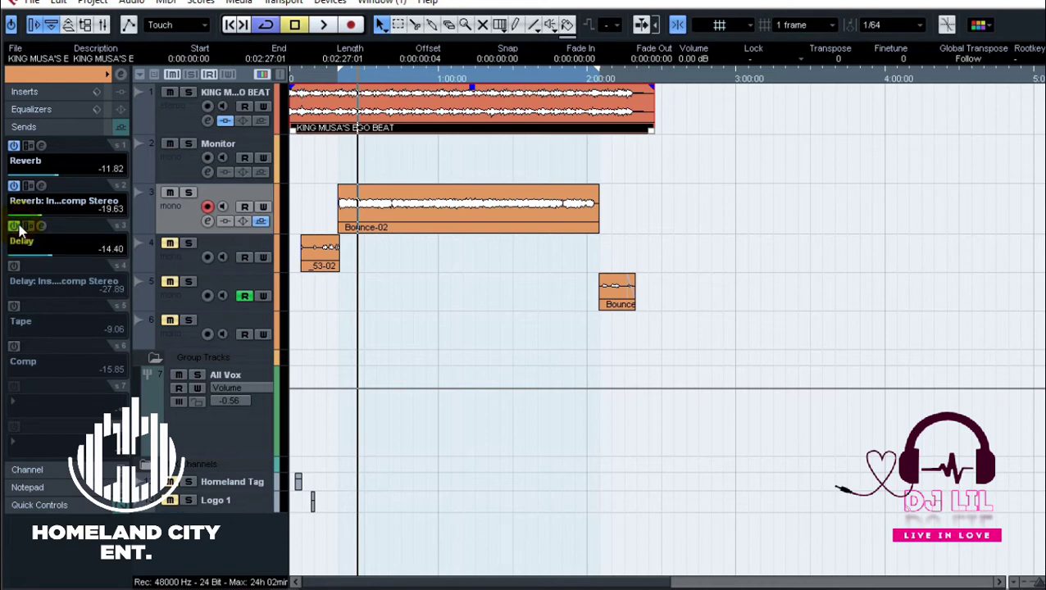
click(16, 266)
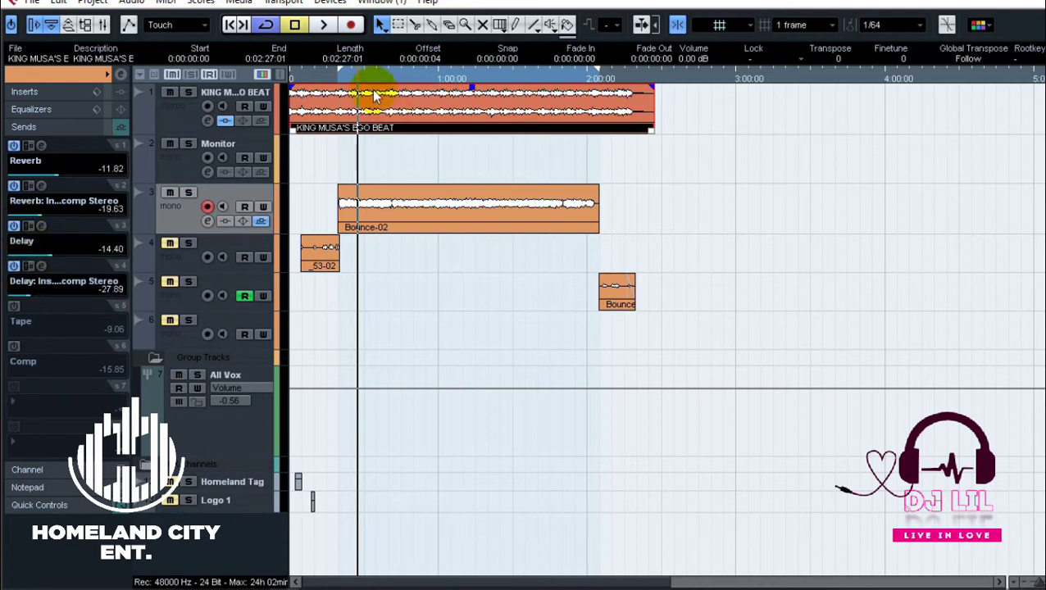
click(335, 86)
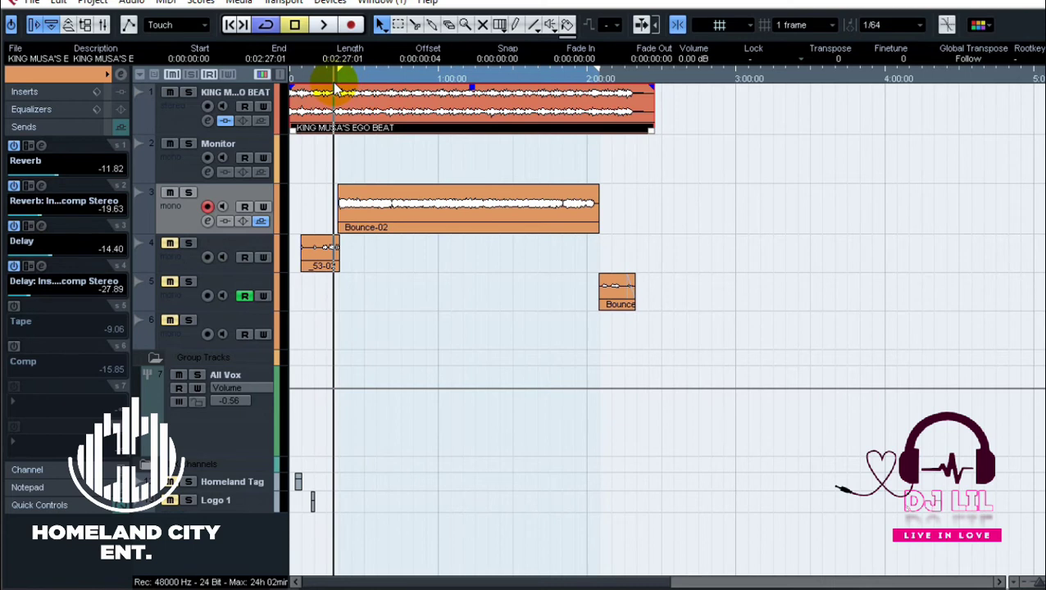
key(space)
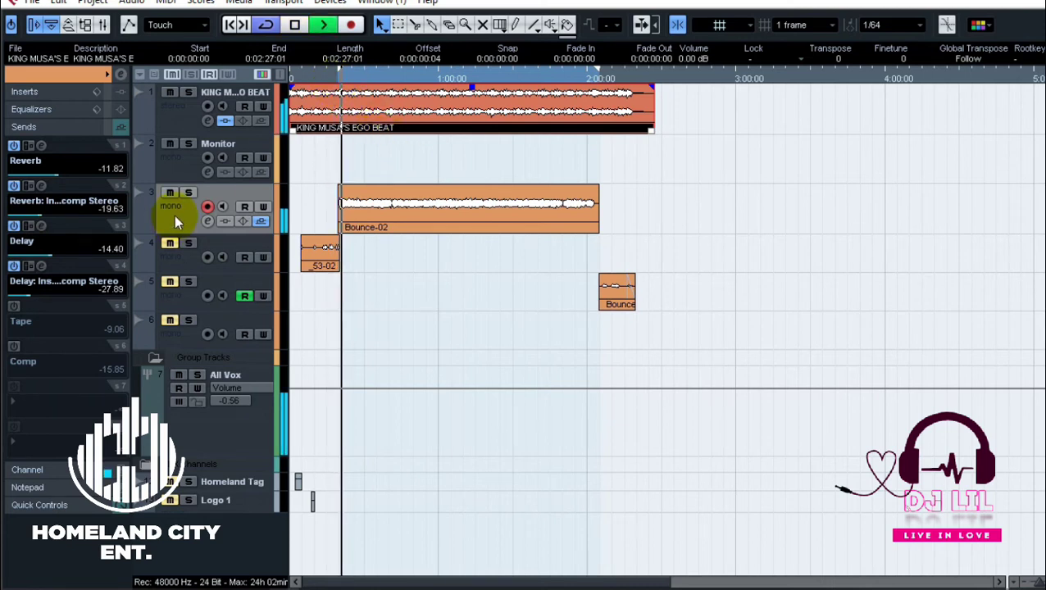
Set the compressor-insert delay send to -25.76 and the compressor-insert reverb send to -18.28, and stop playback.
click(32, 295)
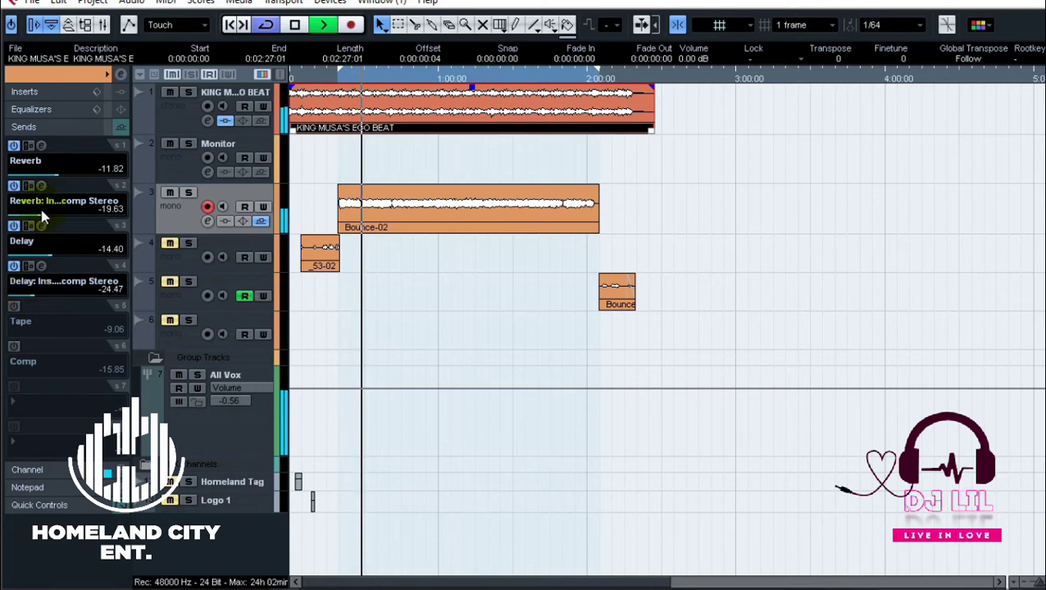
click(31, 296)
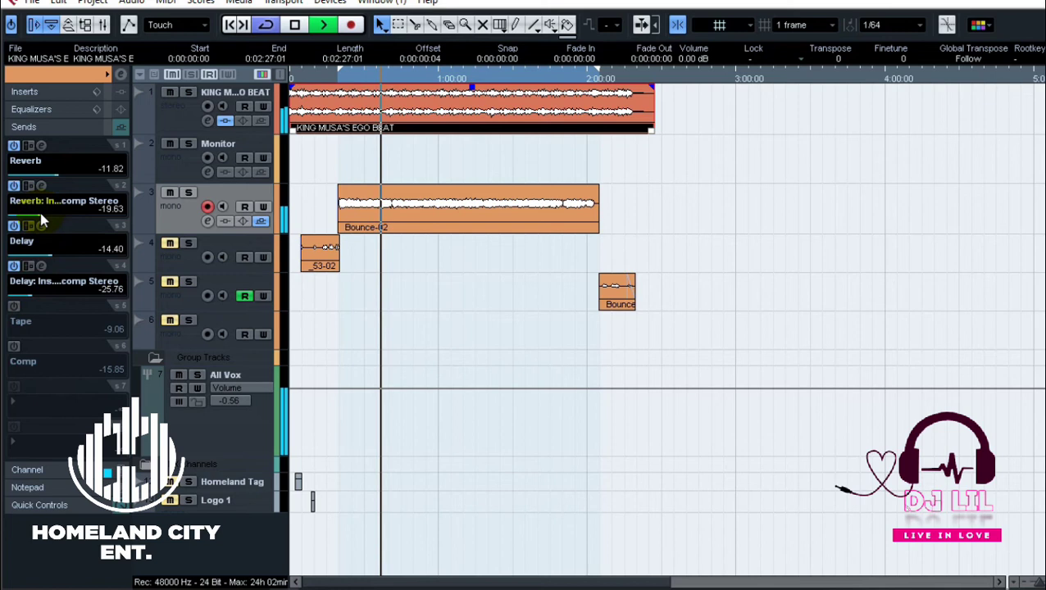
drag(41, 215, 43, 216)
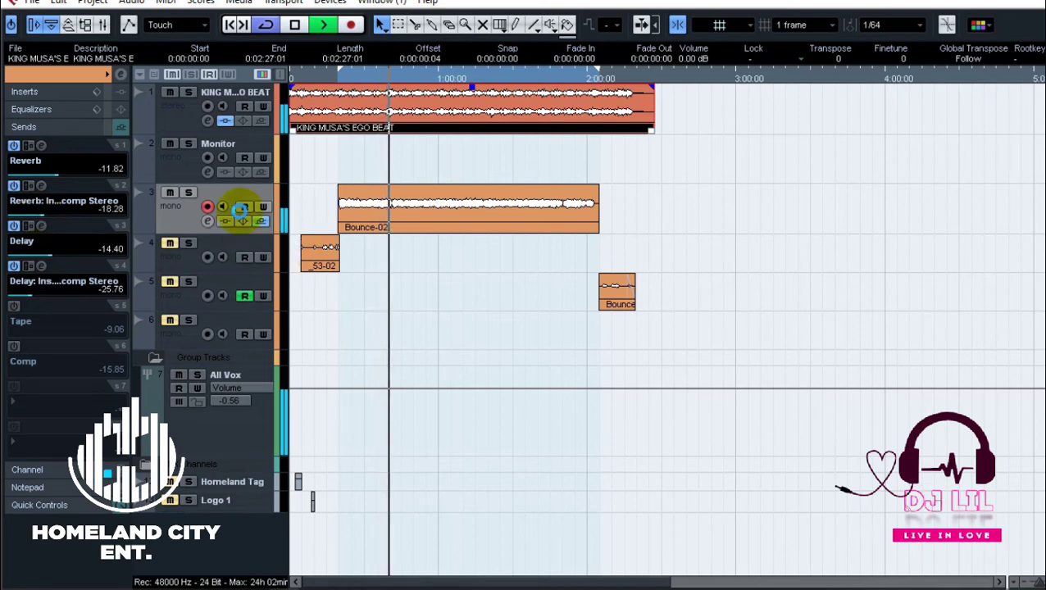
key(space)
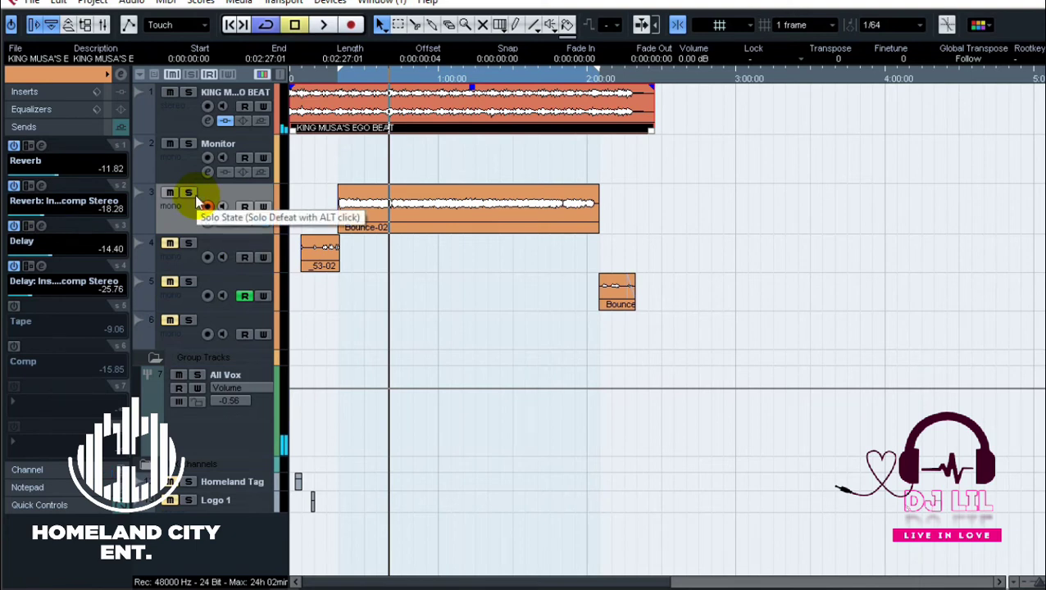
Play the vocal track soloed from the start of Bounce-02, and compare it unsoloed with the beat.
click(191, 194)
click(340, 81)
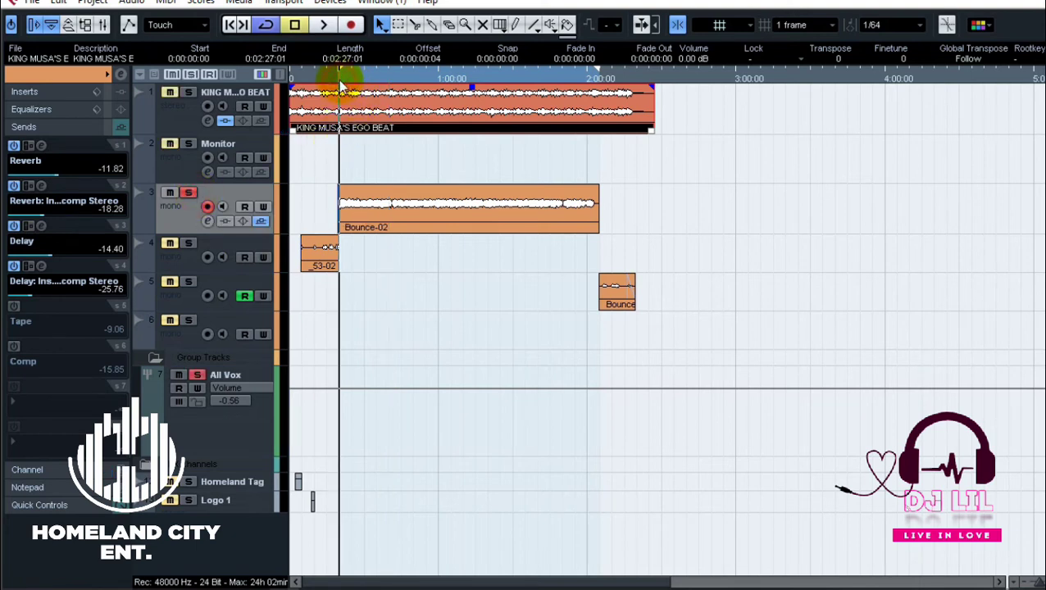
key(space)
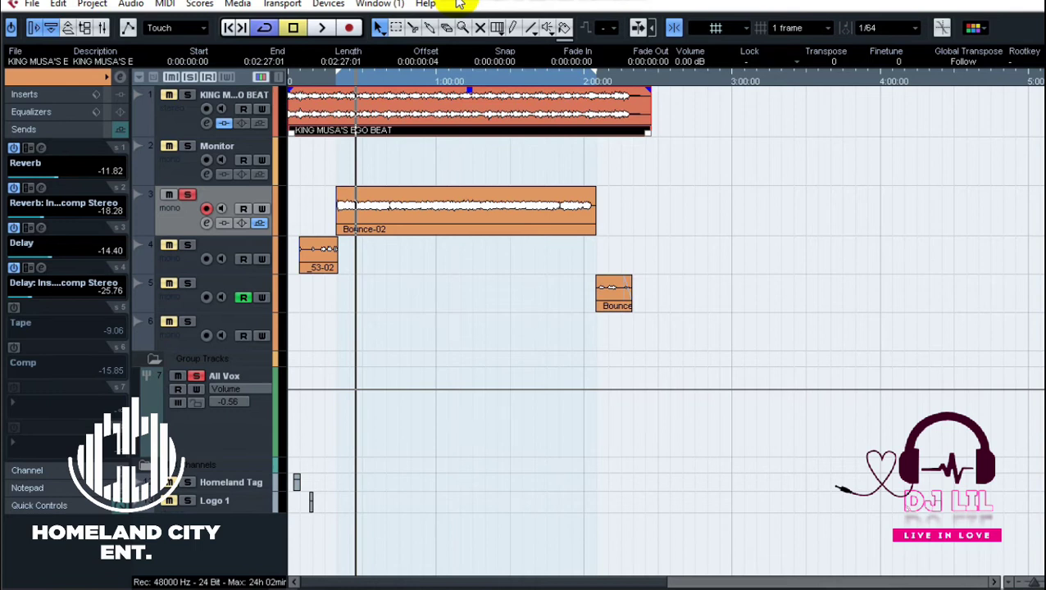
click(190, 196)
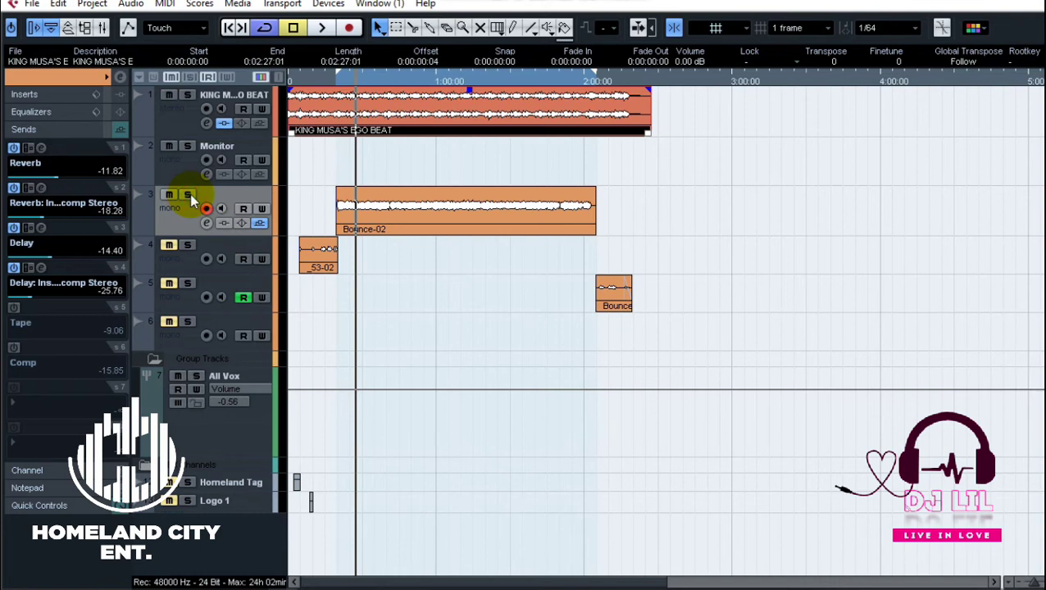
key(space)
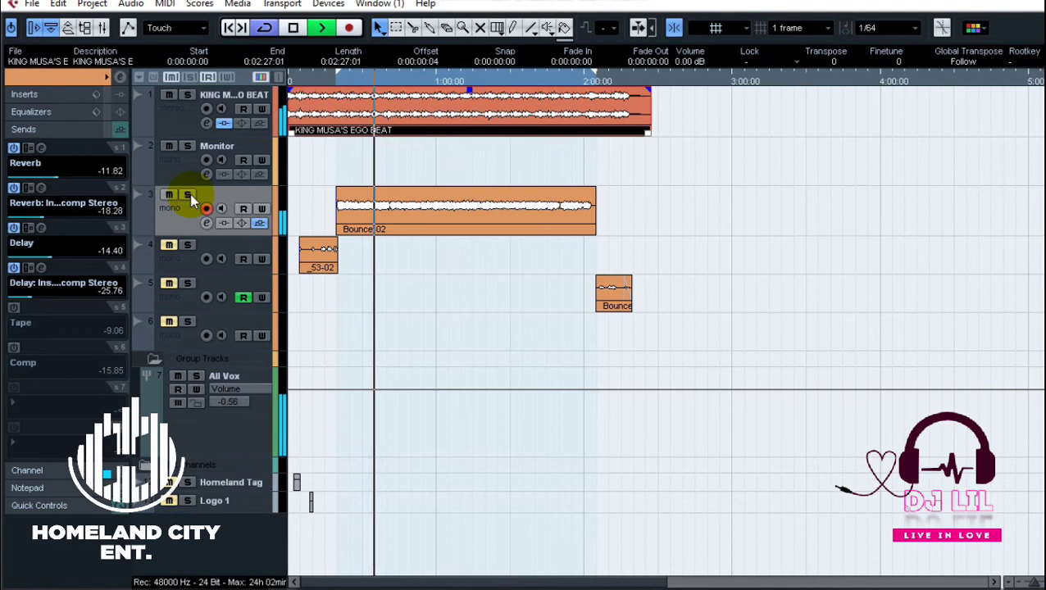
key(space)
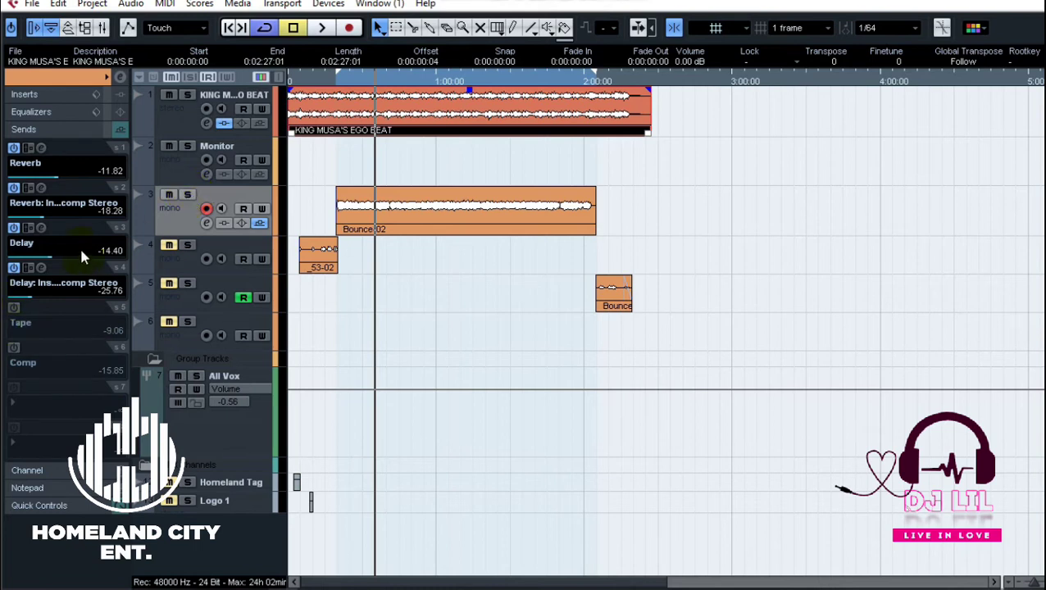
Enable the Tape send on the vocal track and check its Virtual Tape Machines settings.
click(13, 309)
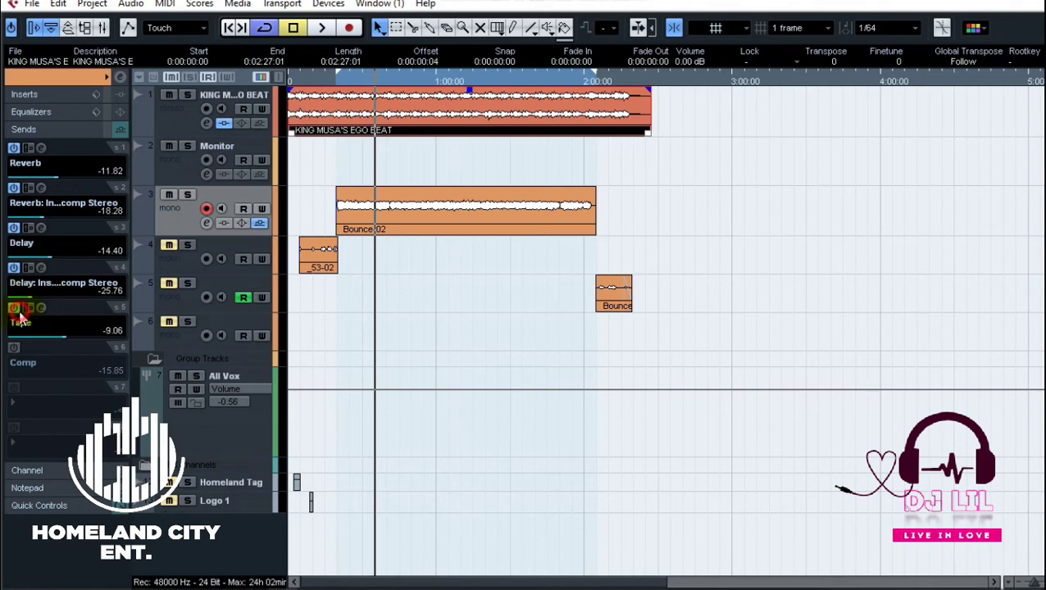
click(41, 308)
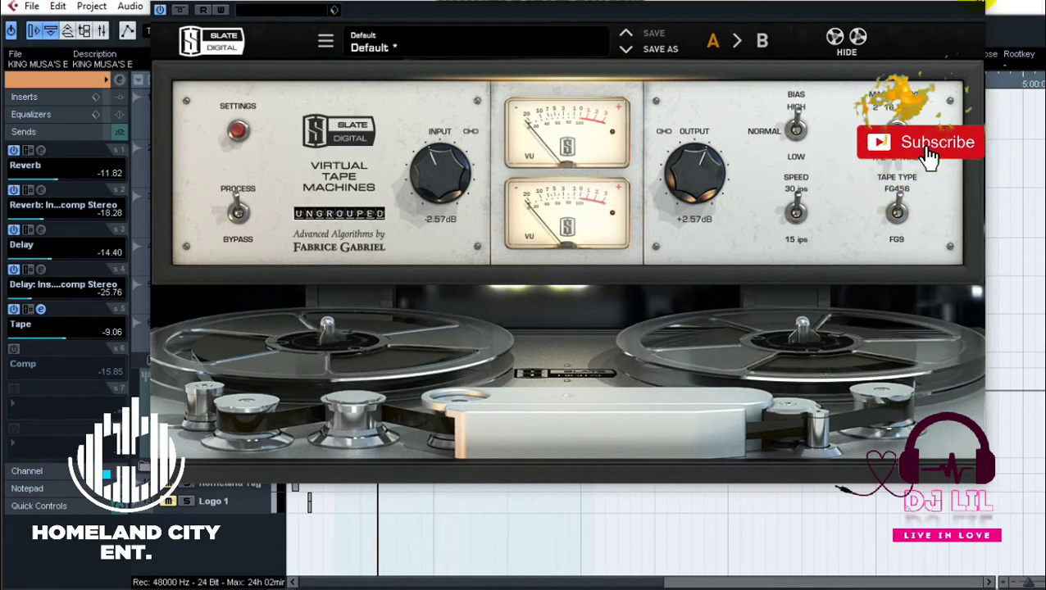
key(Escape)
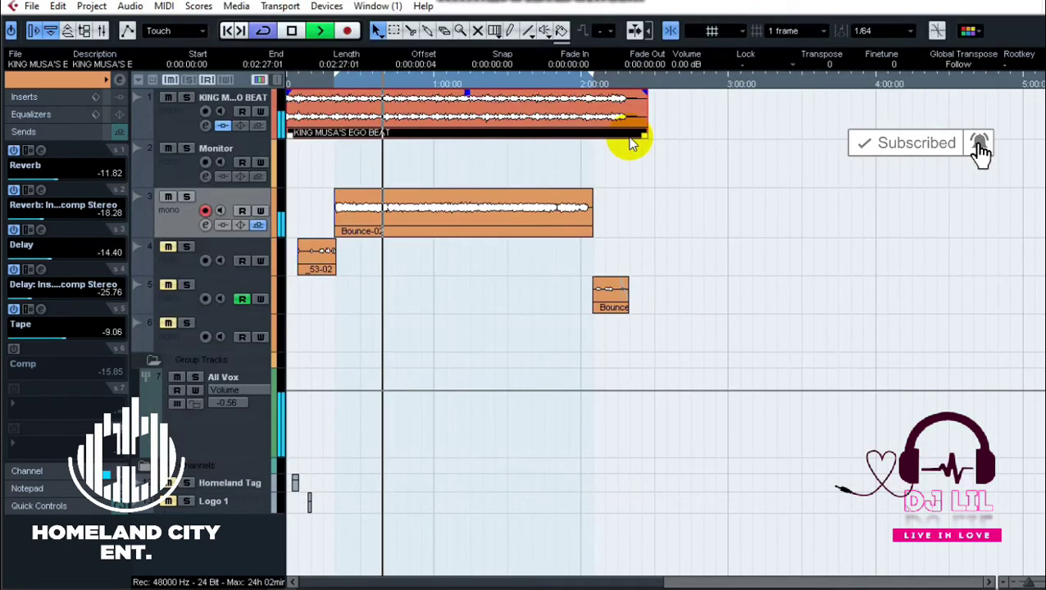
Solo the vocal from the start of Bounce-02 and set Reverb to -15.11, its compressor-insert send to -18.72 and the delay compressor-insert send to -23.86.
click(187, 198)
key(space)
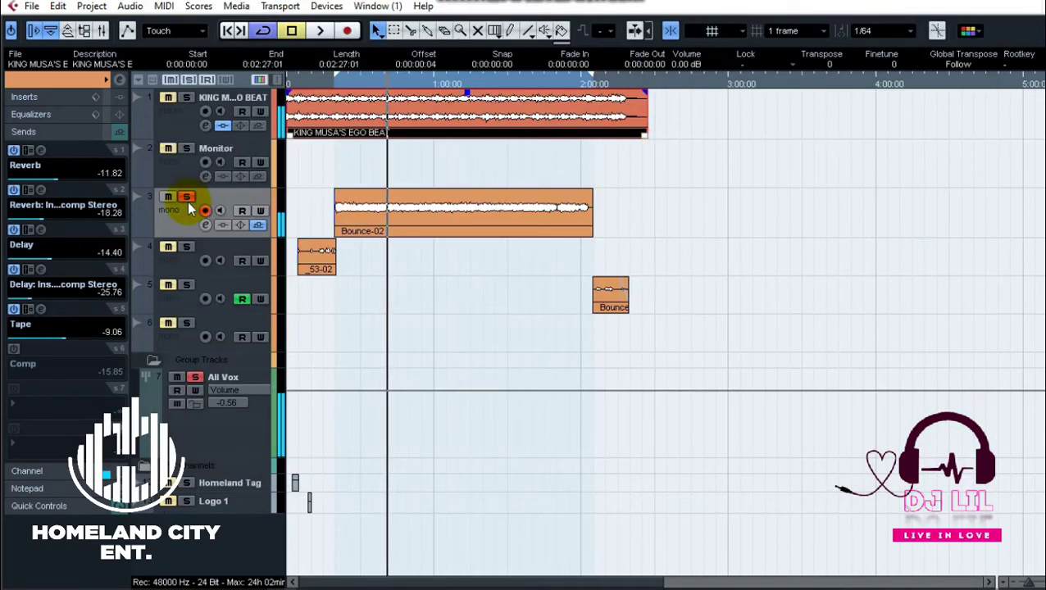
click(335, 87)
key(space)
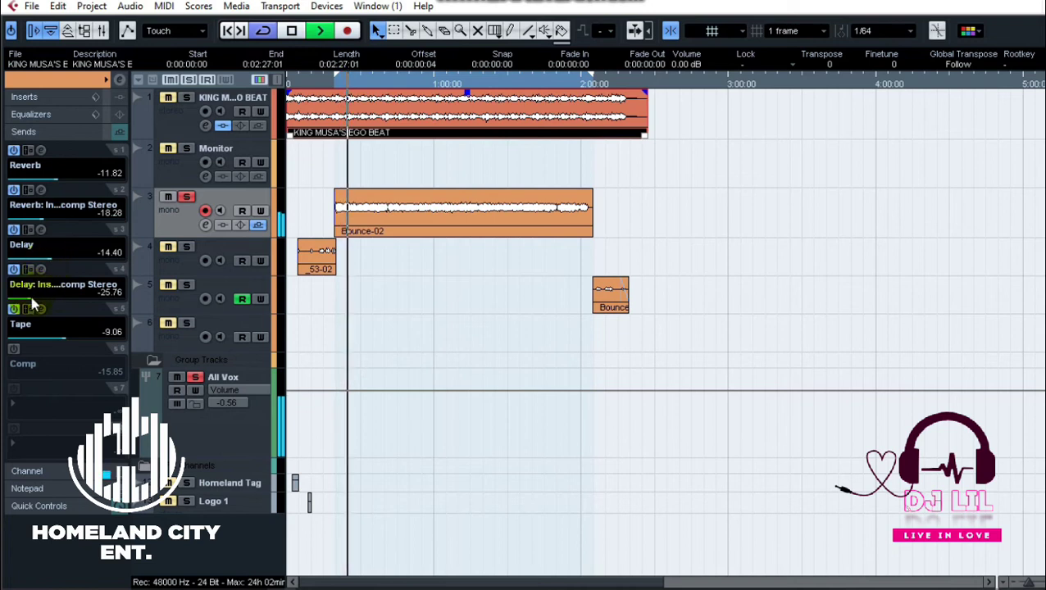
click(46, 220)
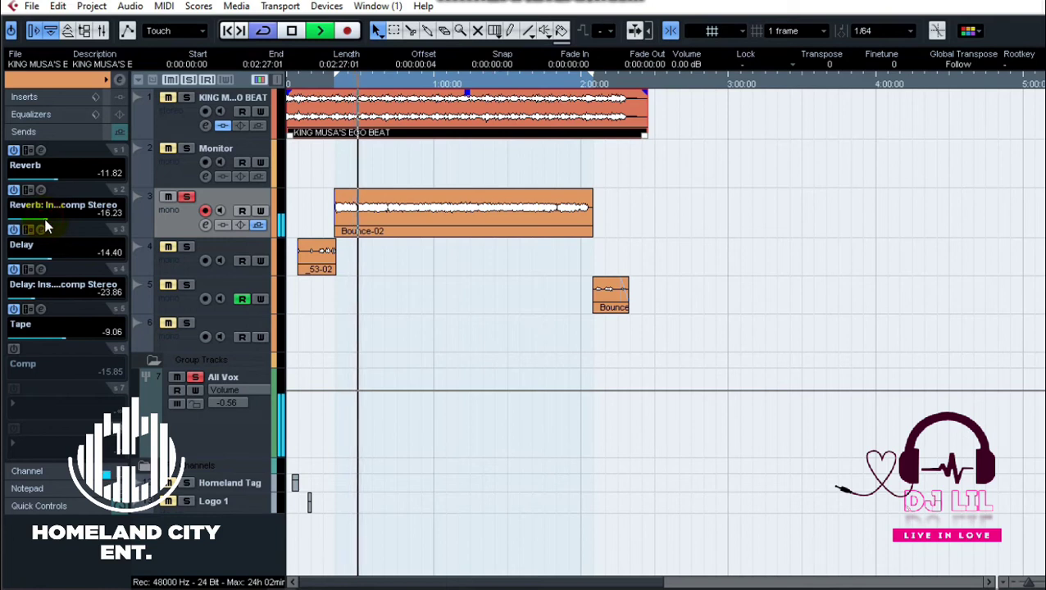
click(46, 179)
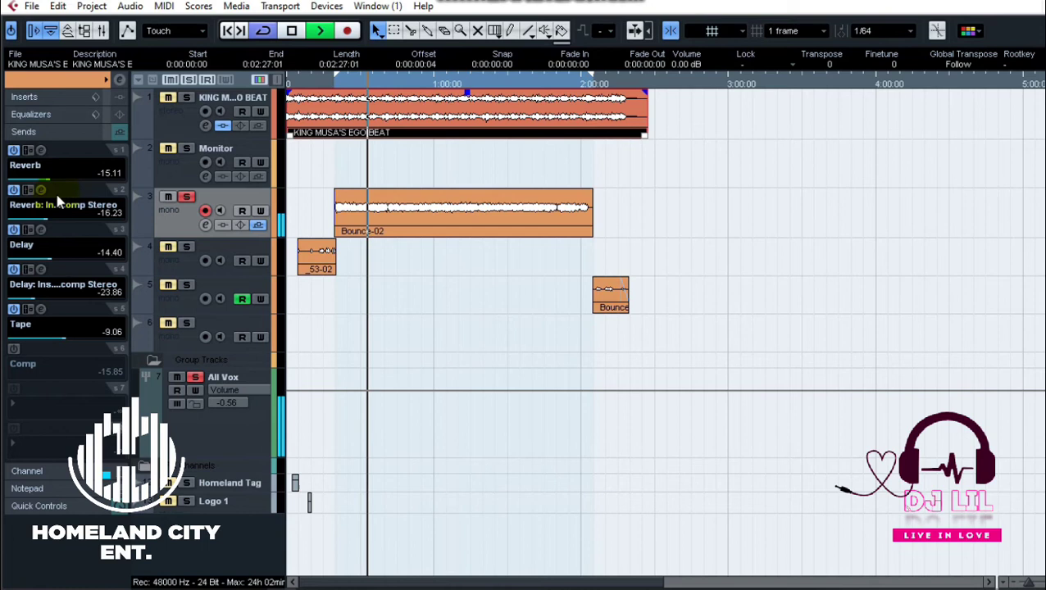
click(44, 222)
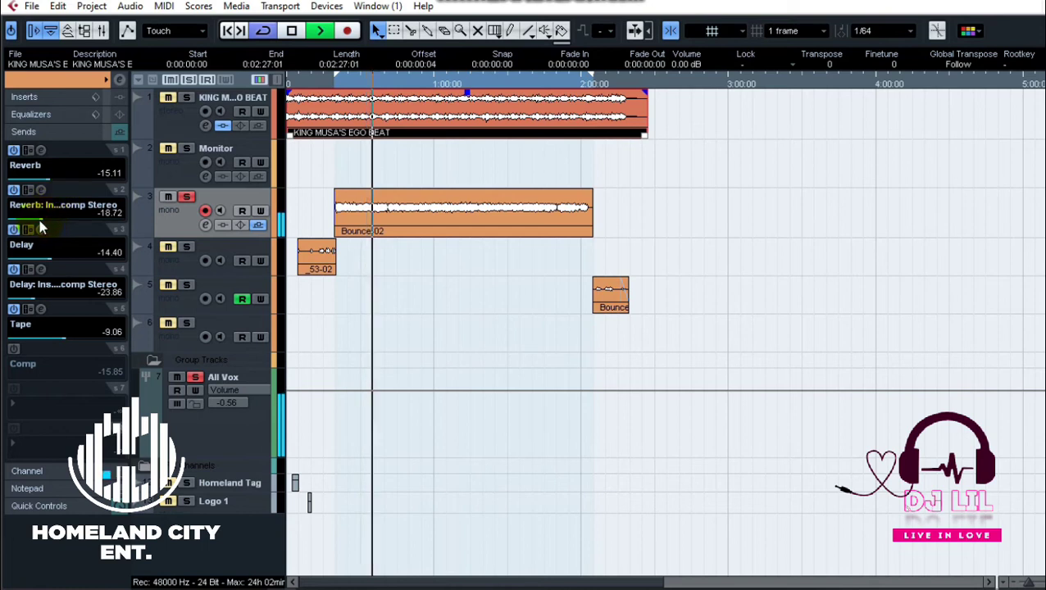
Compare the soloed vocal with the Tape send off and on, and review the Virtual Tape Machines settings.
click(14, 311)
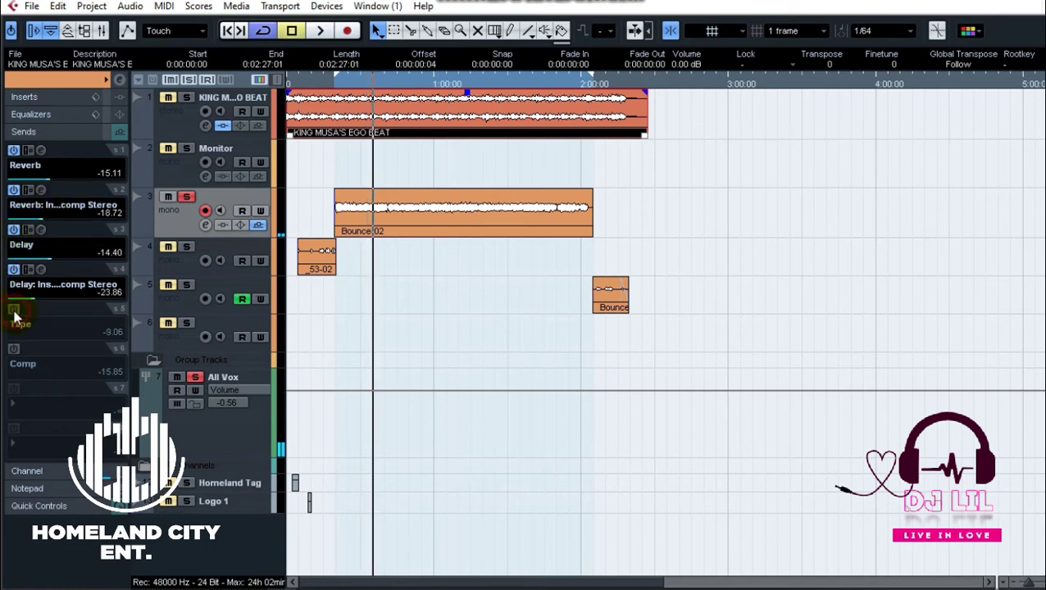
key(space)
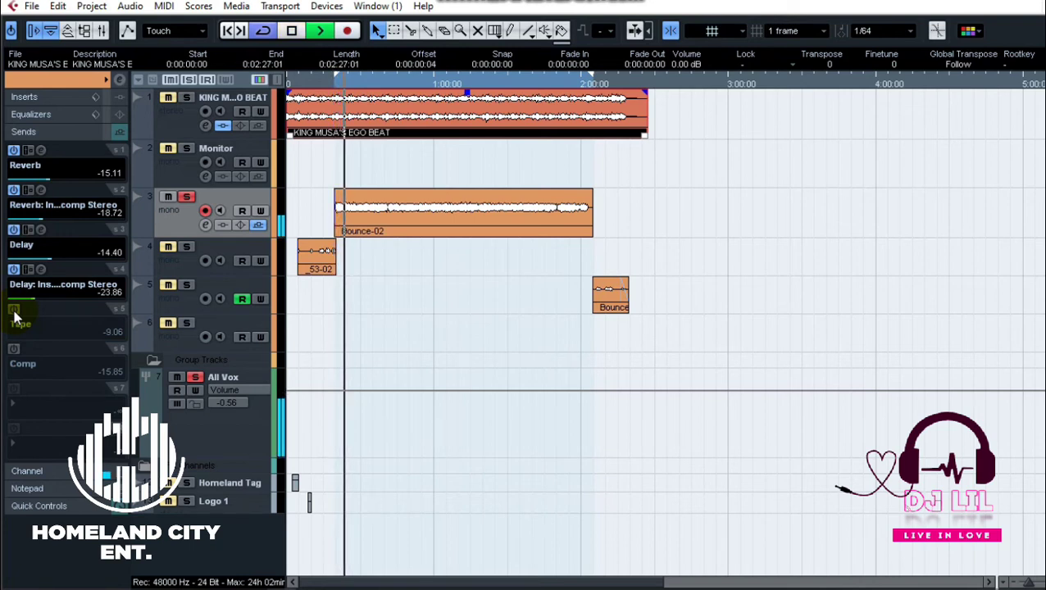
click(14, 312)
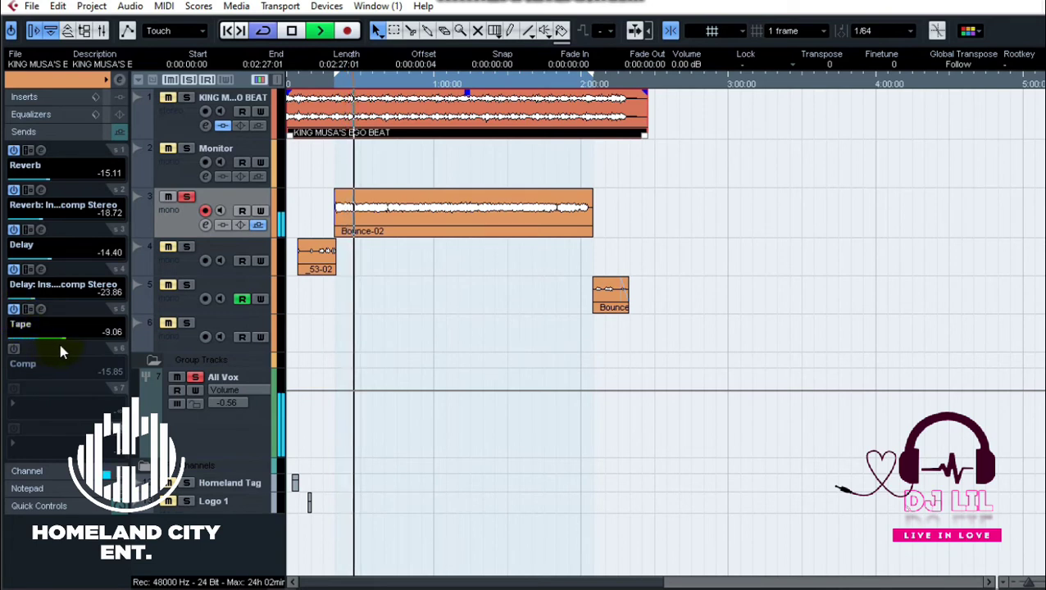
key(space)
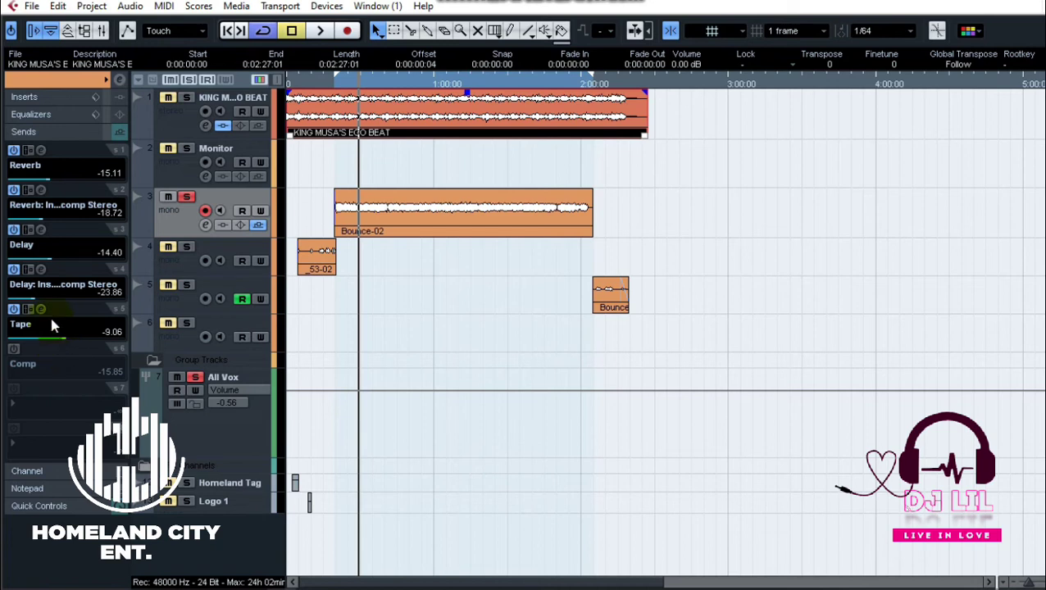
click(39, 309)
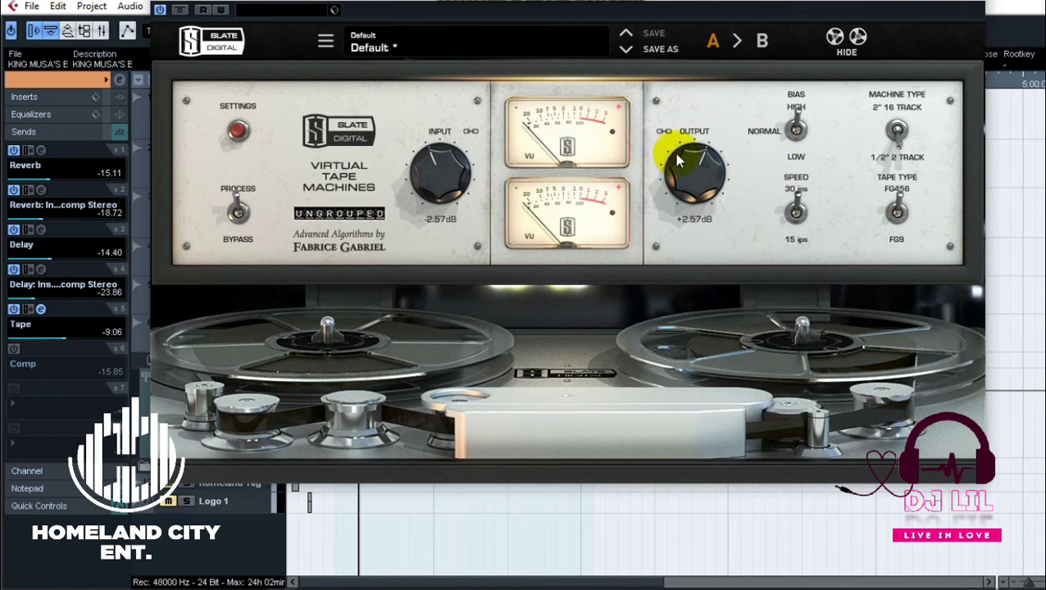
click(984, 5)
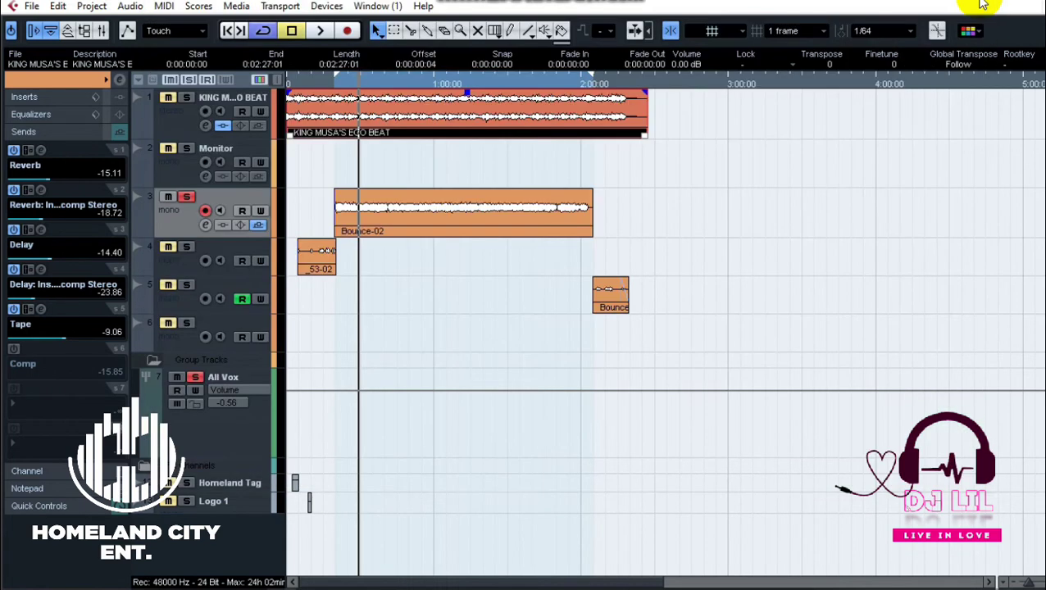
Enable the Comp send on the vocal track and review its EZmix Vocal Bus preset.
click(14, 349)
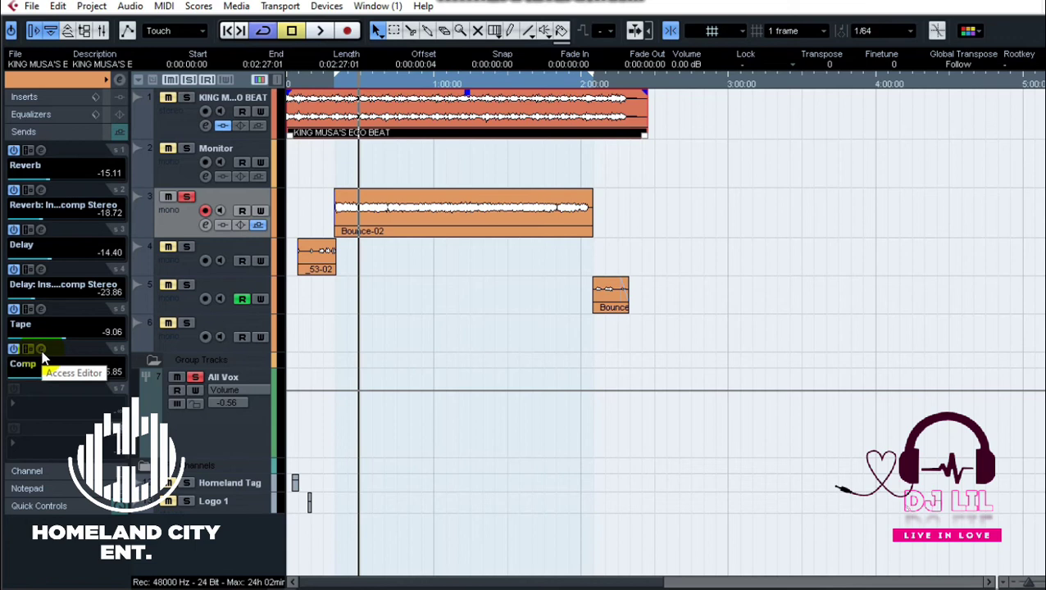
click(42, 351)
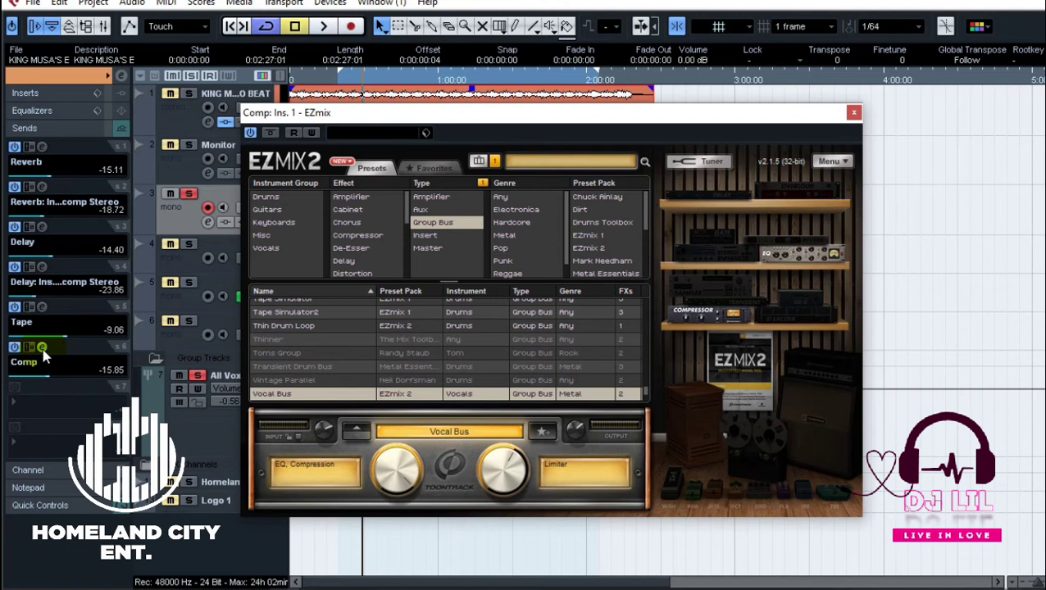
Unsolo the vocal track and play it with the beat, comparing the Comp send off and on.
click(190, 195)
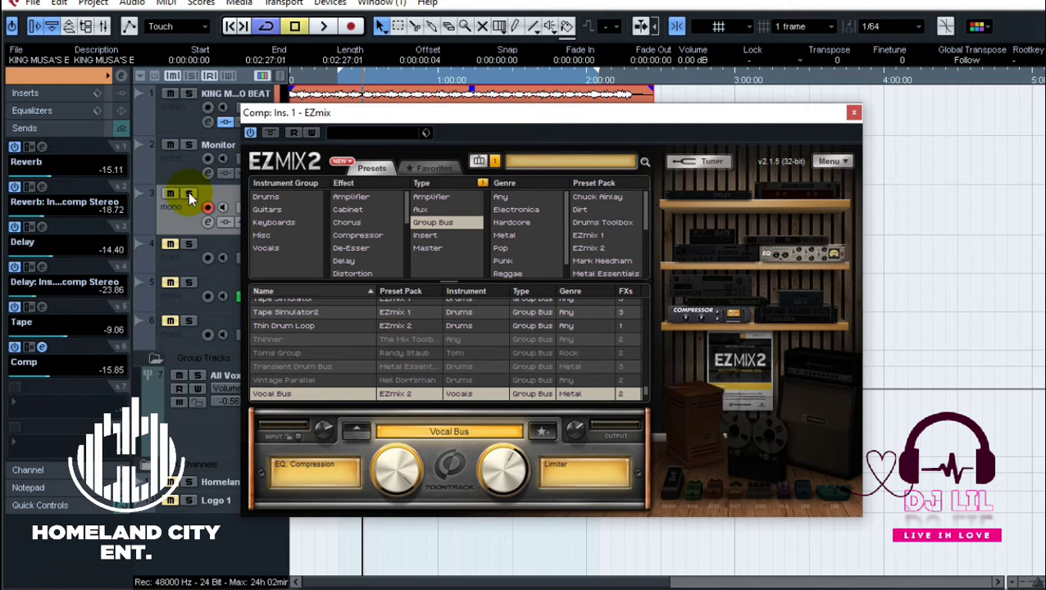
key(space)
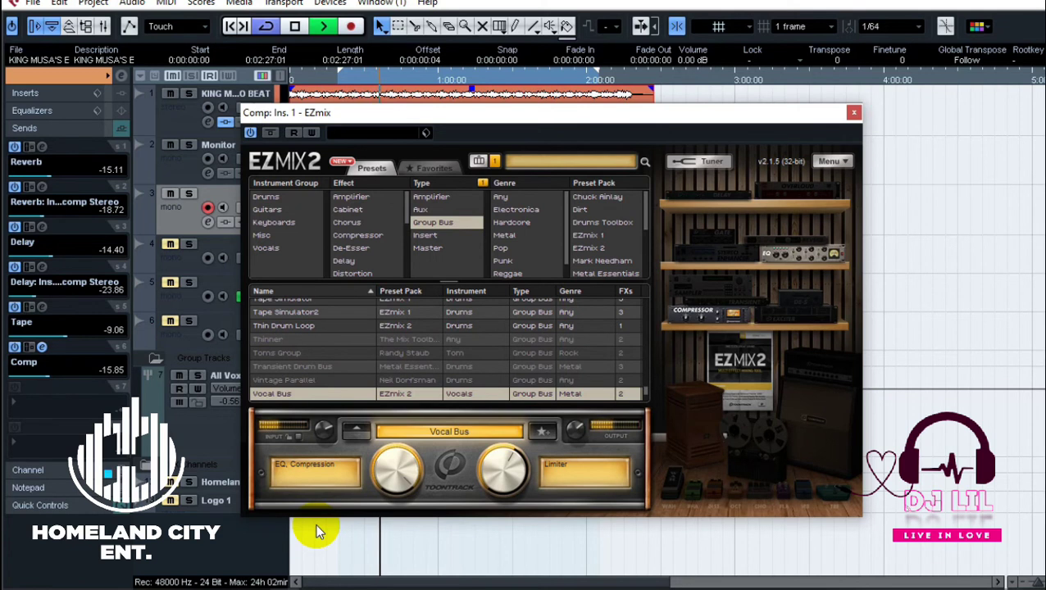
click(853, 112)
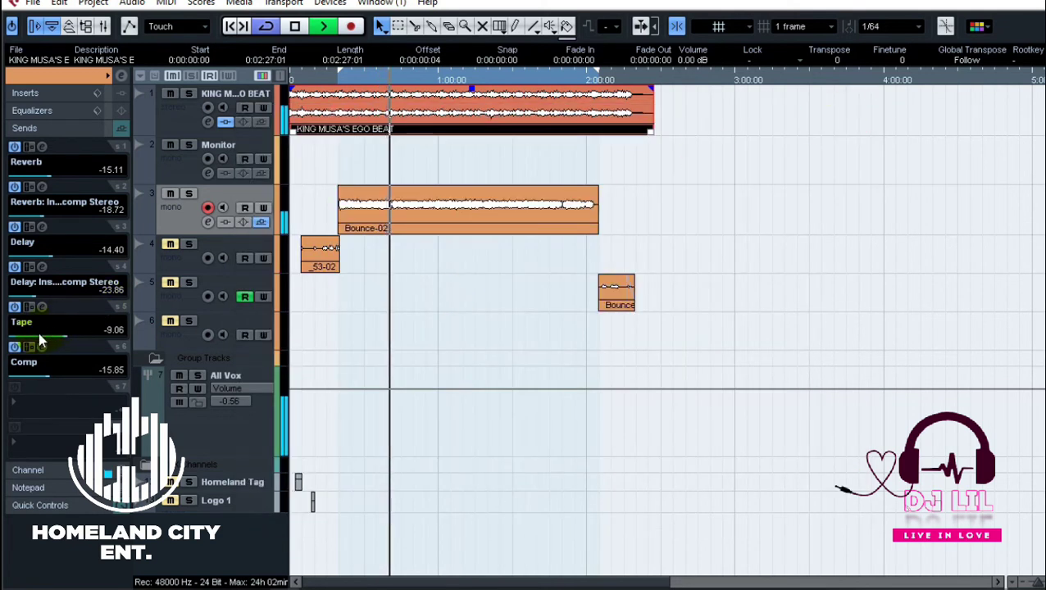
click(13, 347)
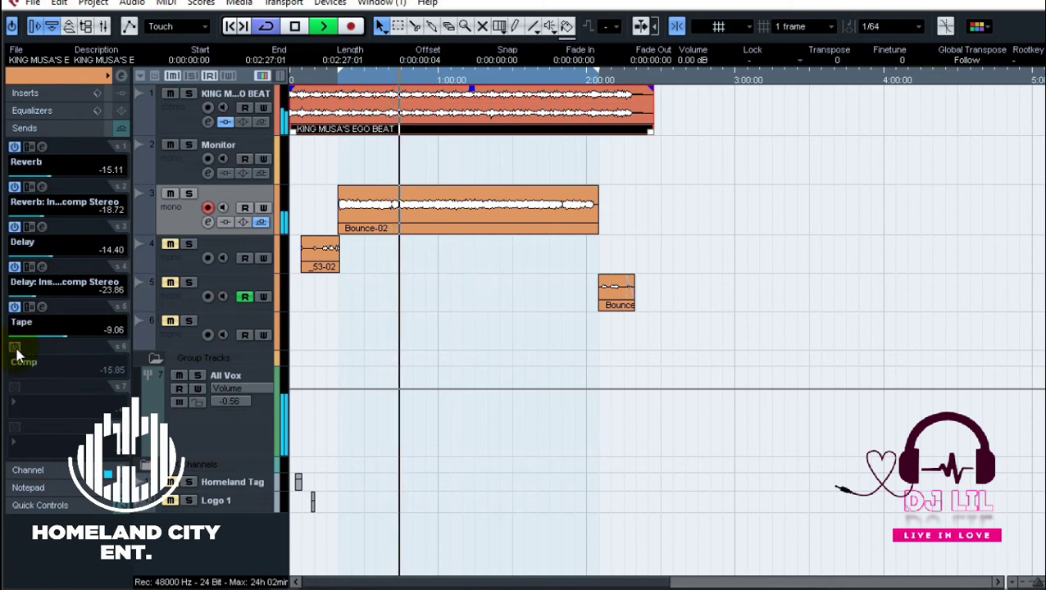
click(15, 349)
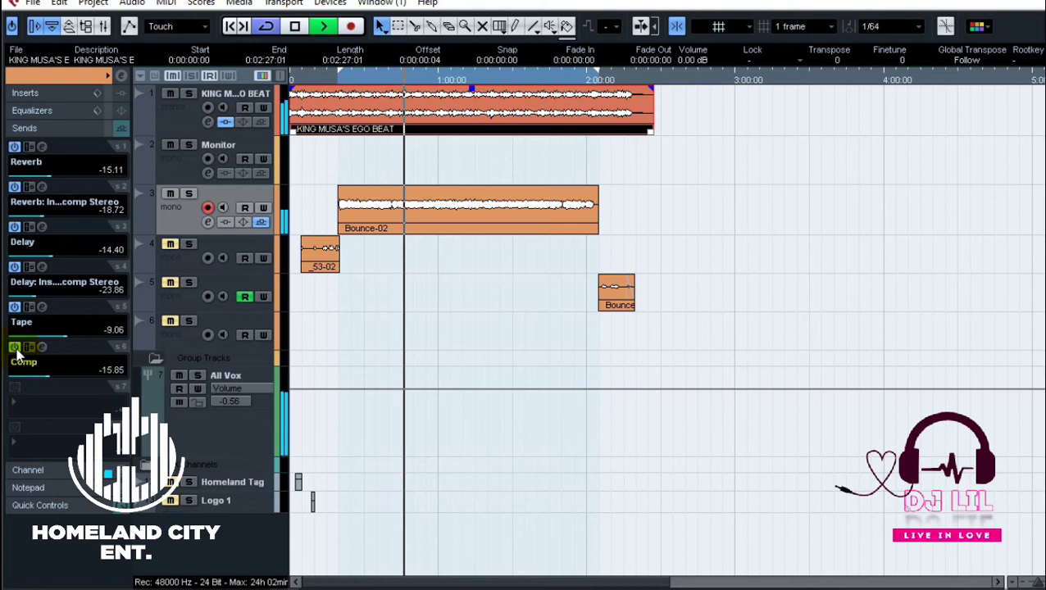
key(space)
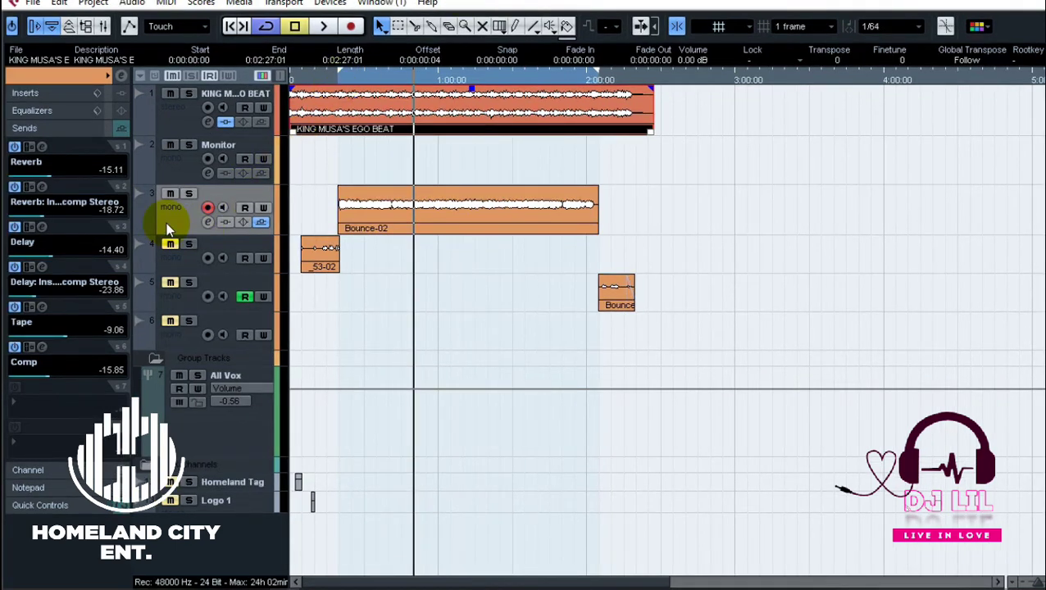
key(space)
key(space)
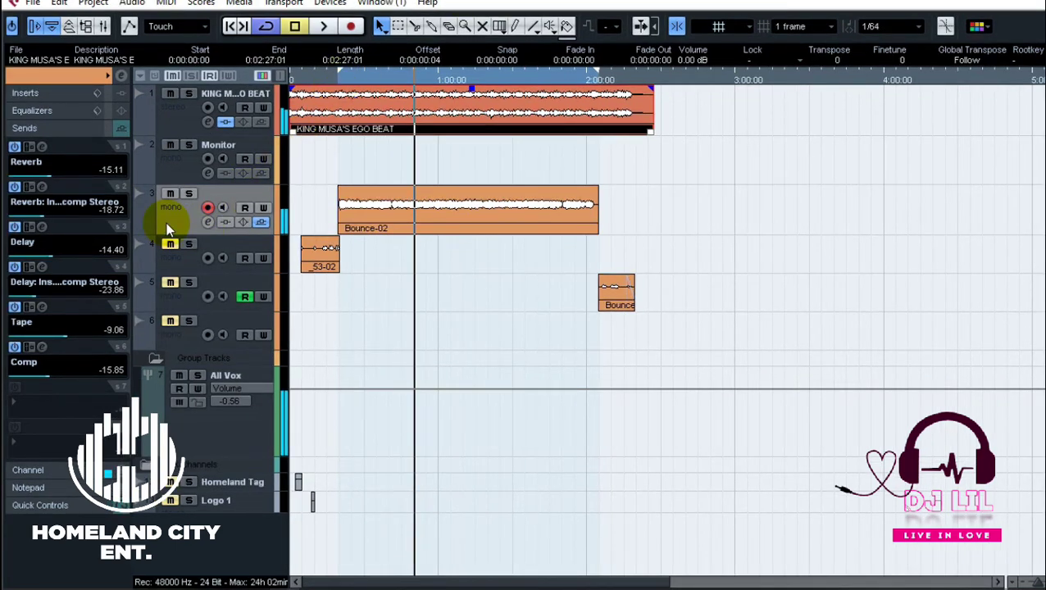
Enable the API-560 Mono equalizer insert on the vocal track and open its settings.
click(64, 97)
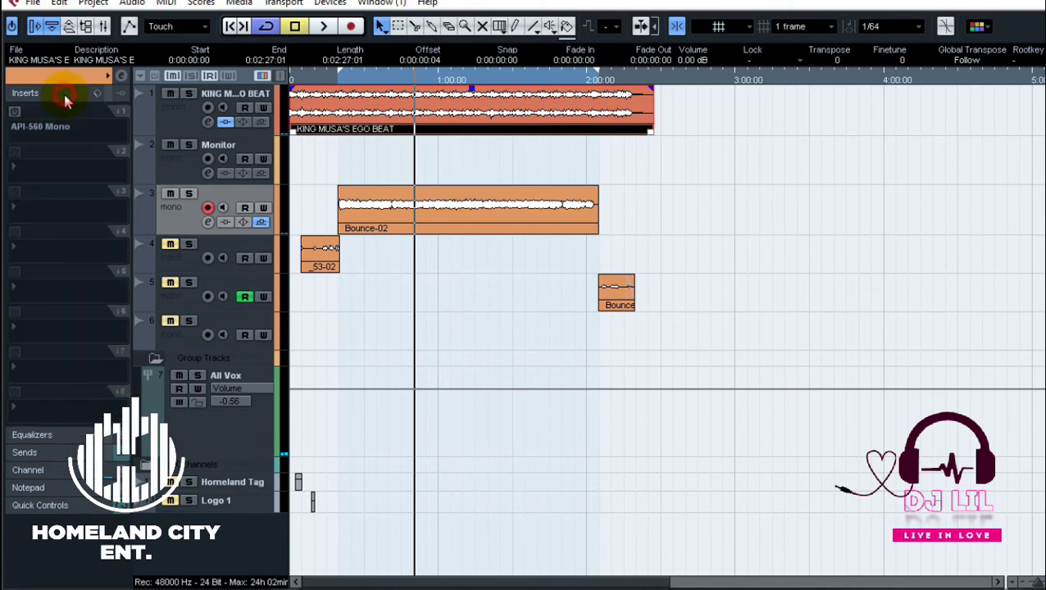
click(341, 82)
click(16, 112)
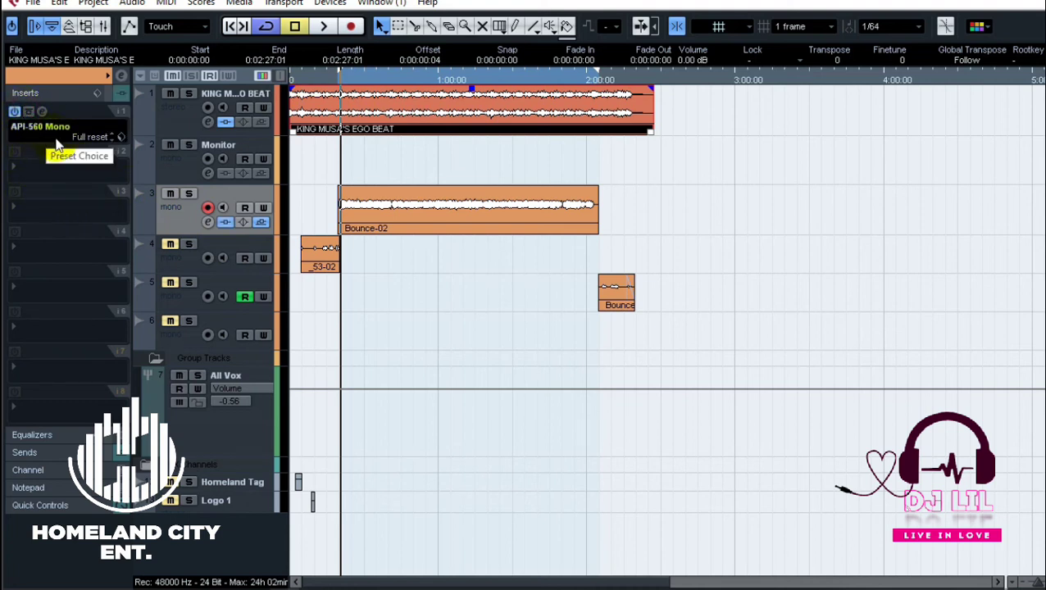
click(38, 111)
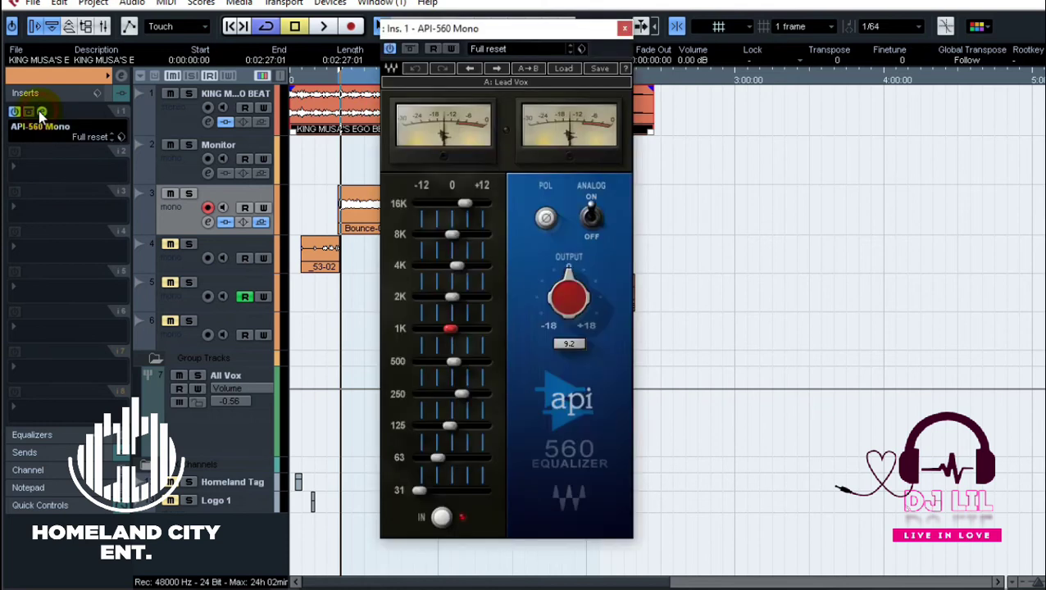
Play the mix from the start of Bounce-02 and compare the vocal with the API-560 equalizer bypassed and active.
click(339, 82)
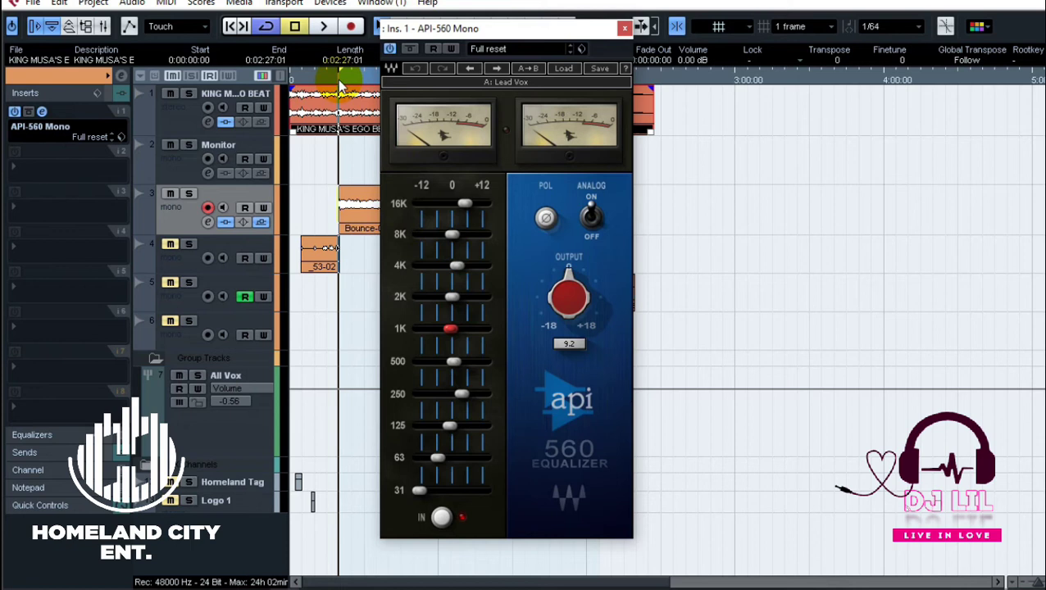
key(space)
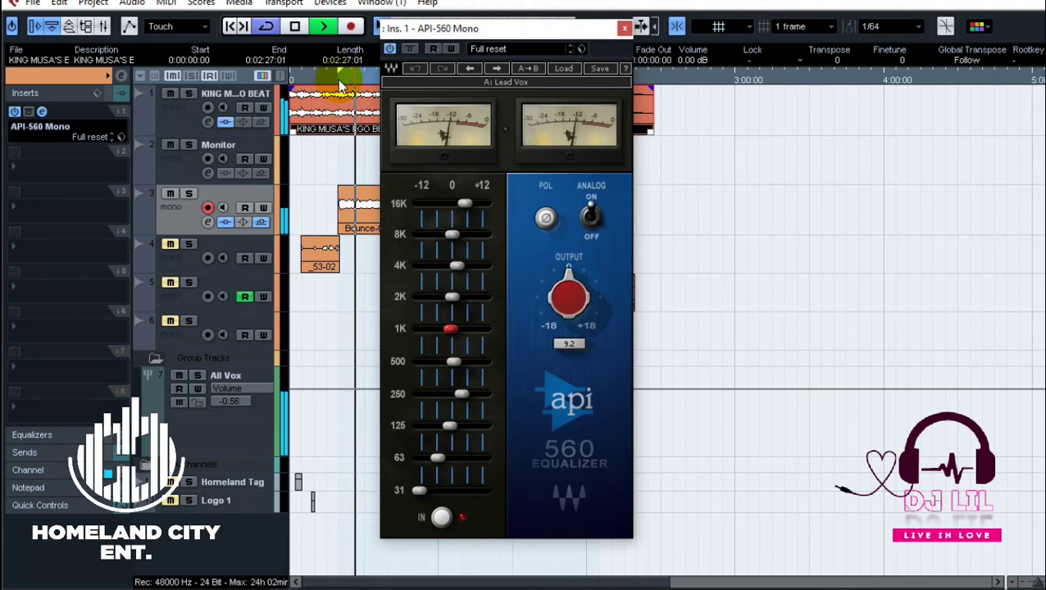
click(391, 49)
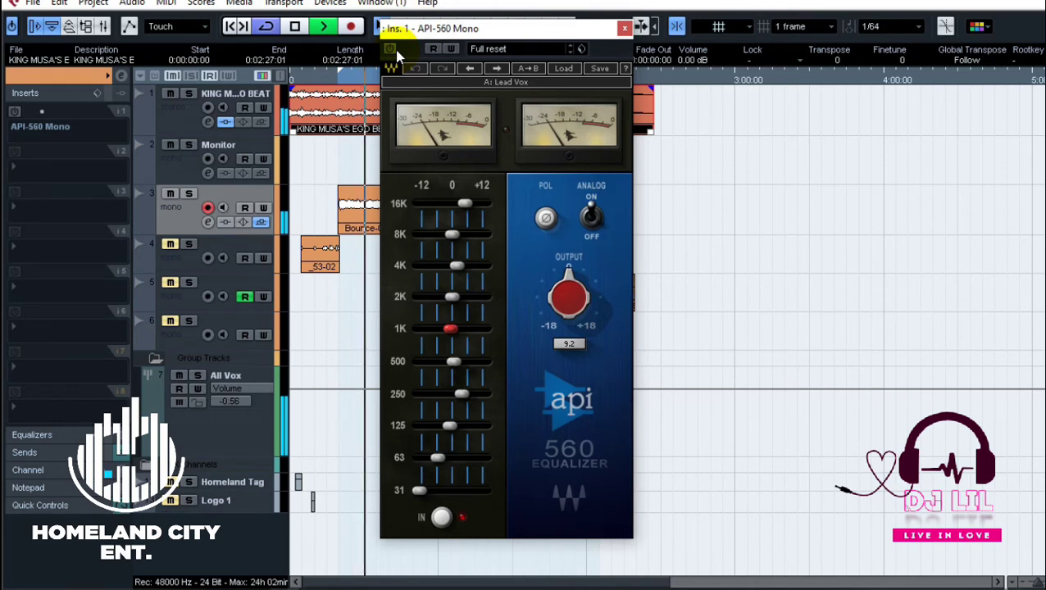
click(394, 50)
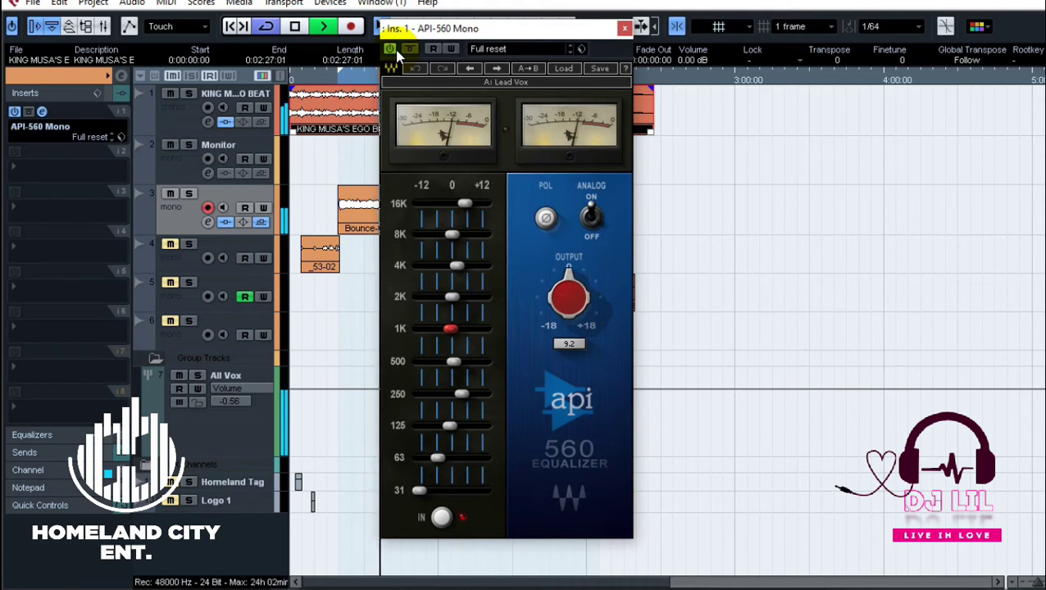
click(394, 50)
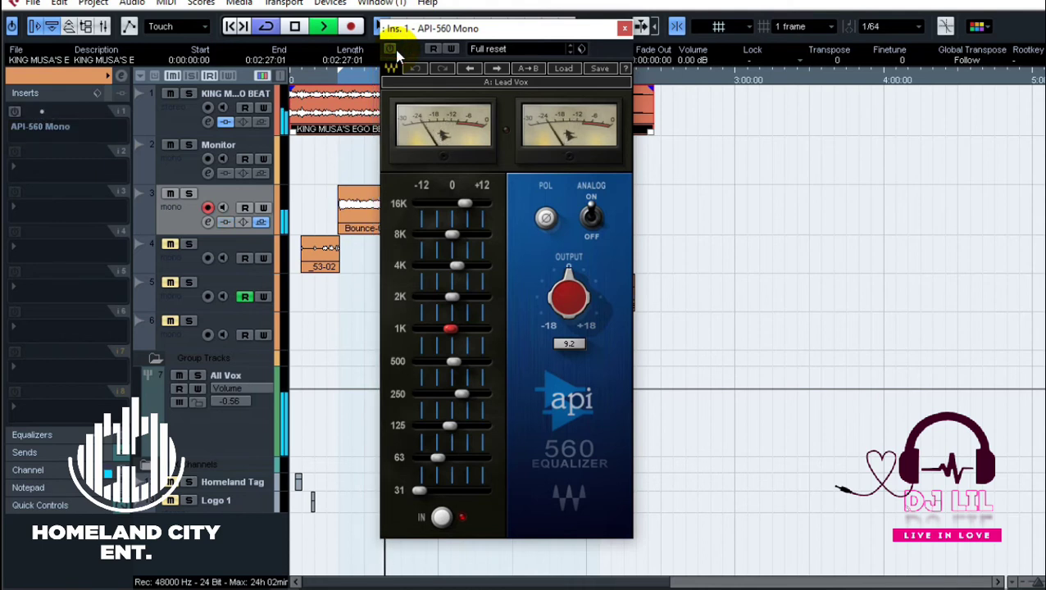
click(394, 50)
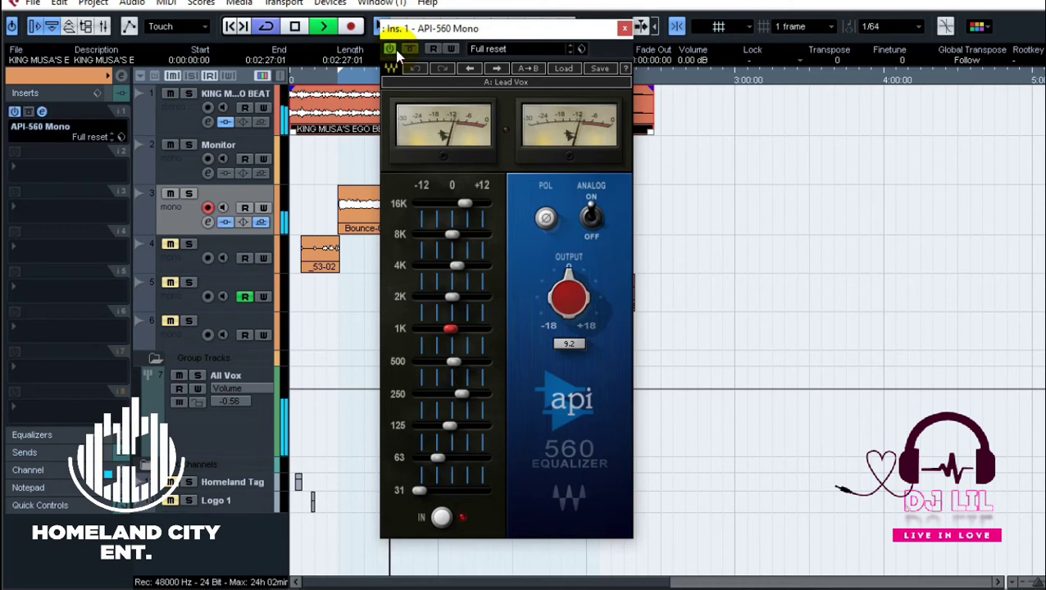
key(space)
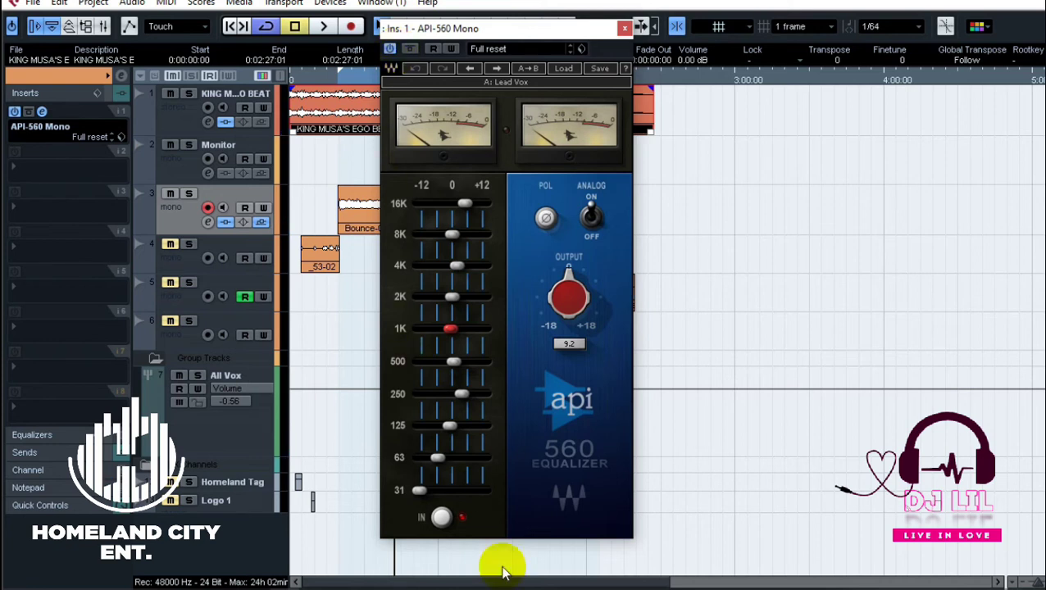
Set the API-560's low bands to -12.0 at 31 Hz and -5.2 at 63 Hz, and lower the 125 Hz band slightly.
drag(418, 491, 492, 482)
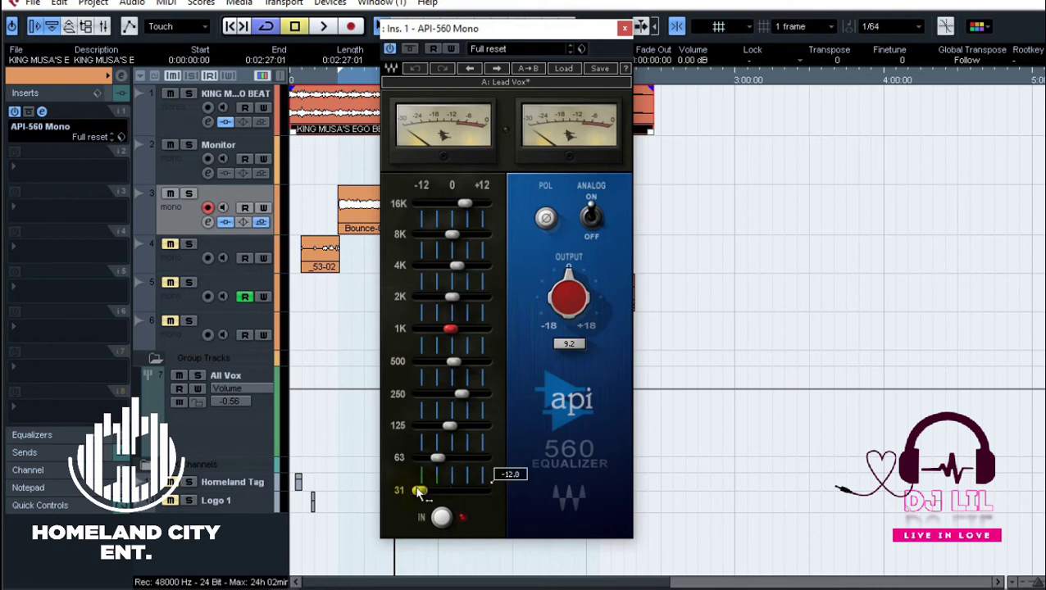
click(438, 459)
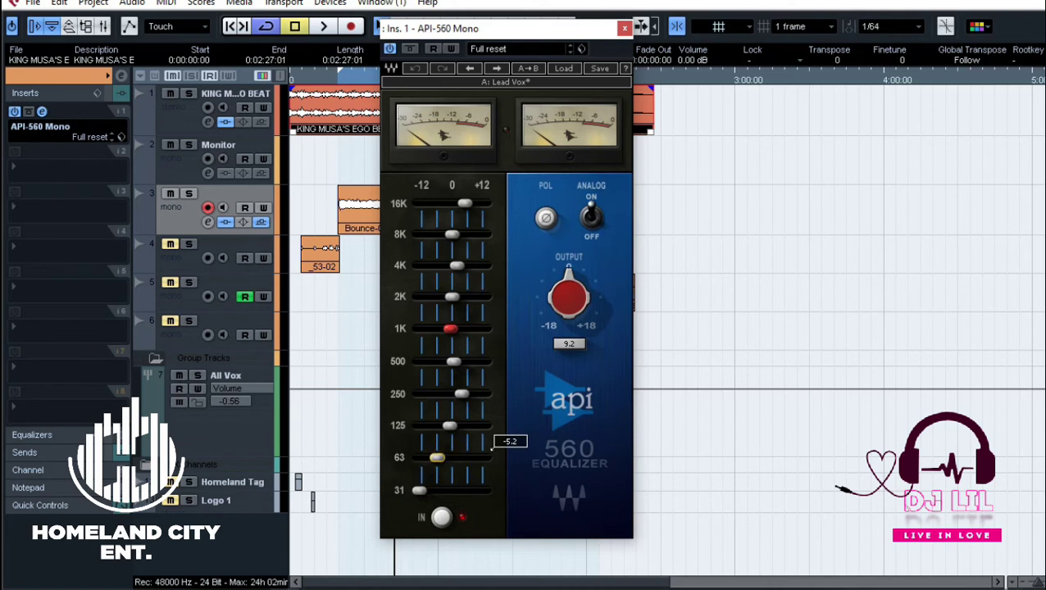
click(450, 426)
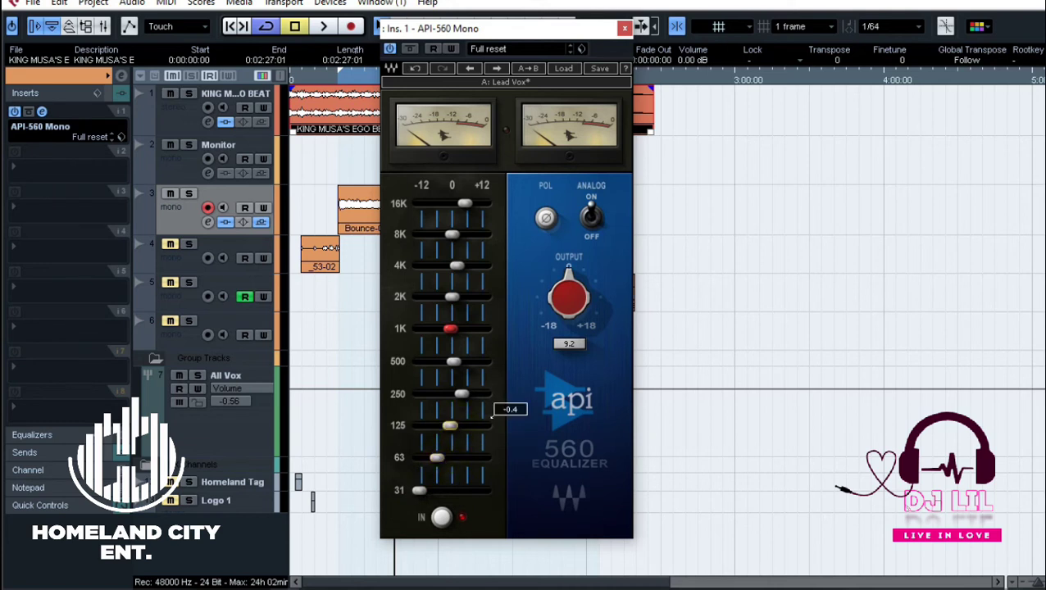
drag(449, 426, 450, 433)
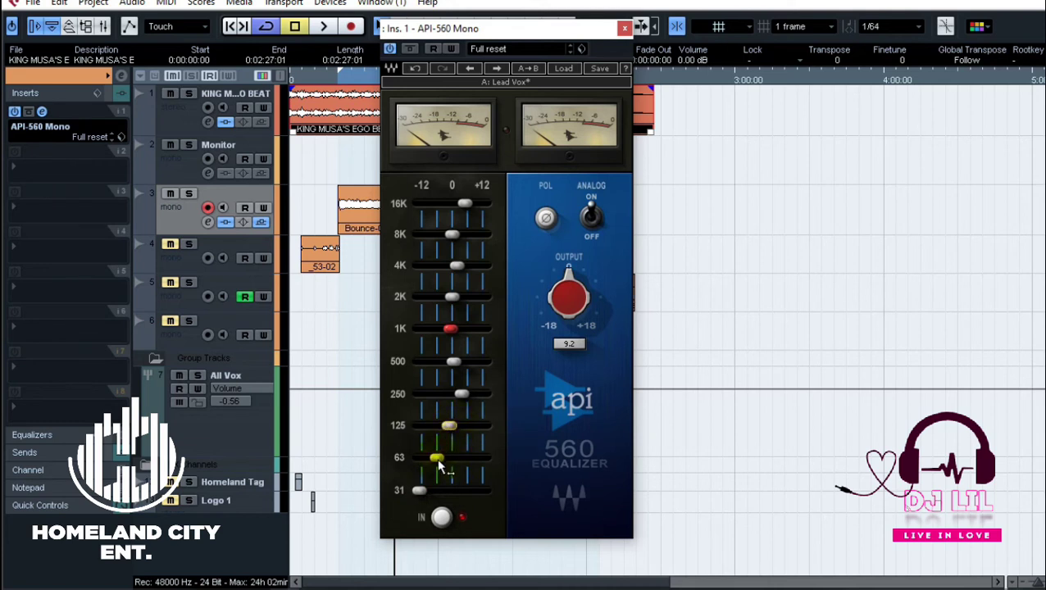
click(439, 466)
click(624, 29)
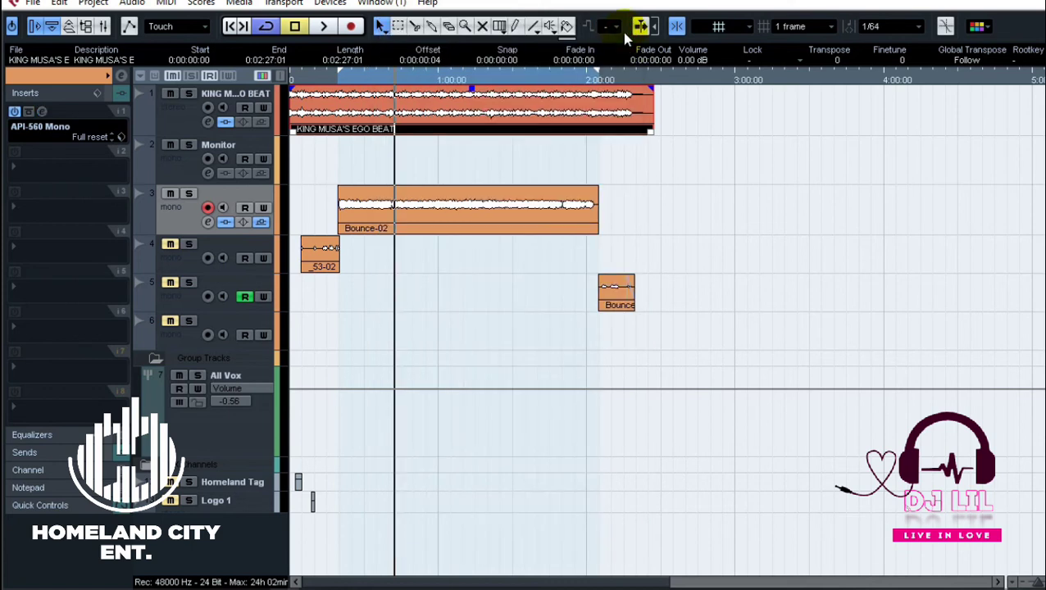
Play the equalized vocal with the beat from the start of Bounce-02.
click(339, 79)
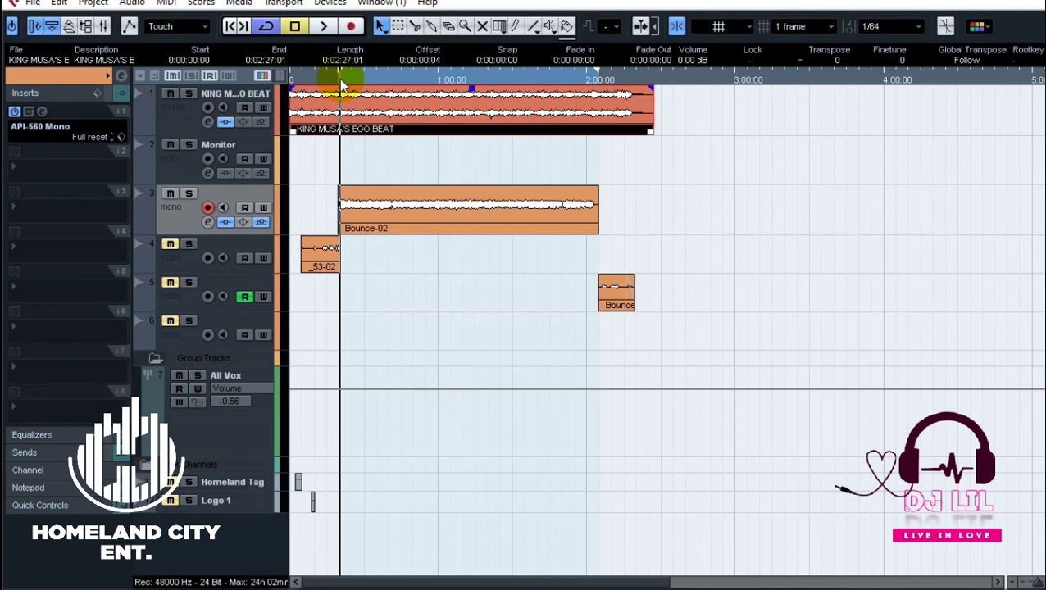
key(space)
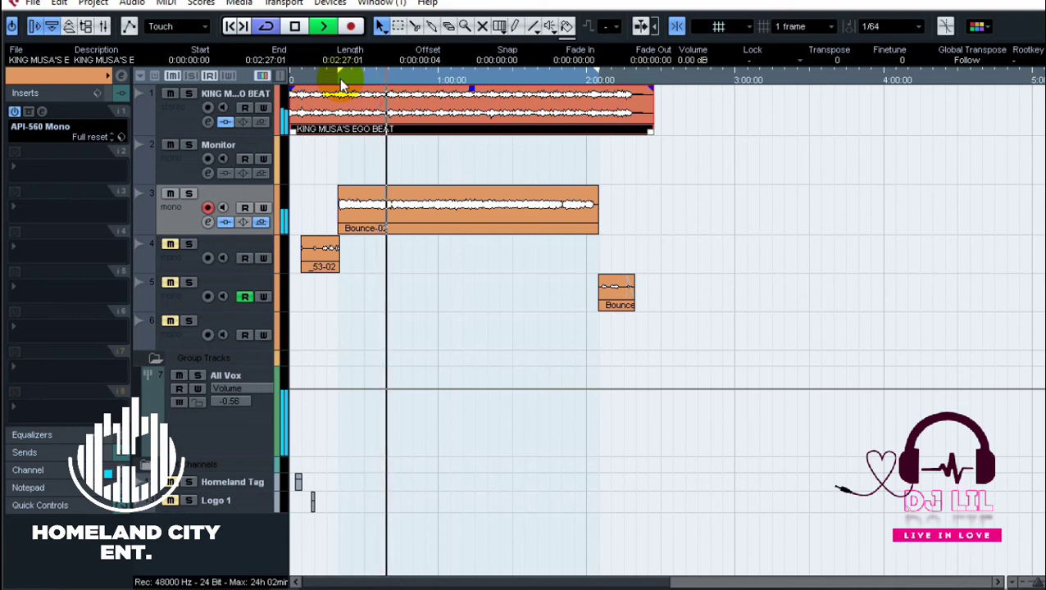
key(space)
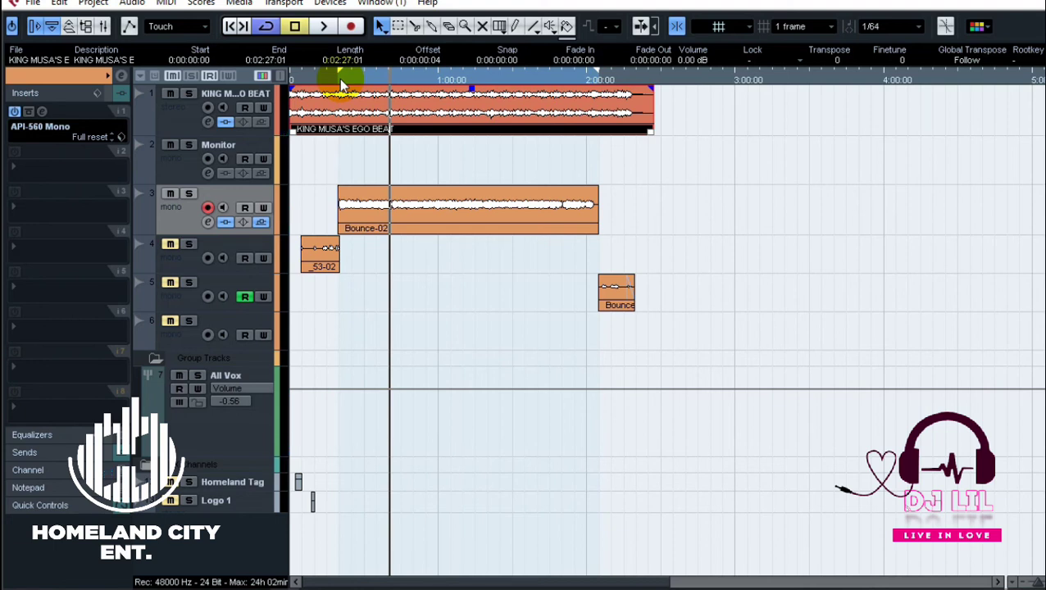
Open the All Vox group's channel settings from the mixer and enable its Radiator insert.
click(330, 3)
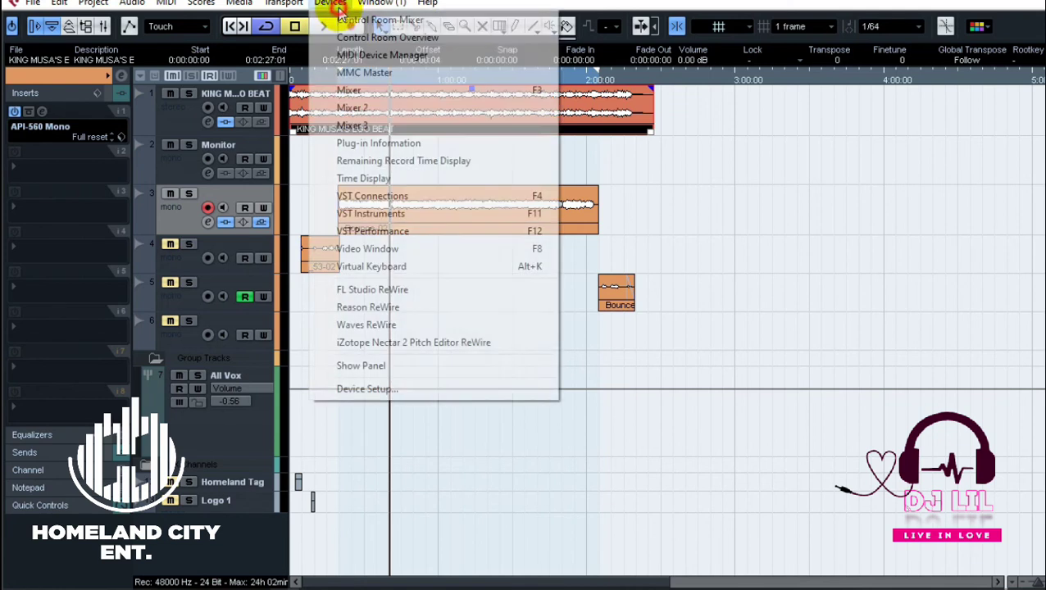
click(373, 88)
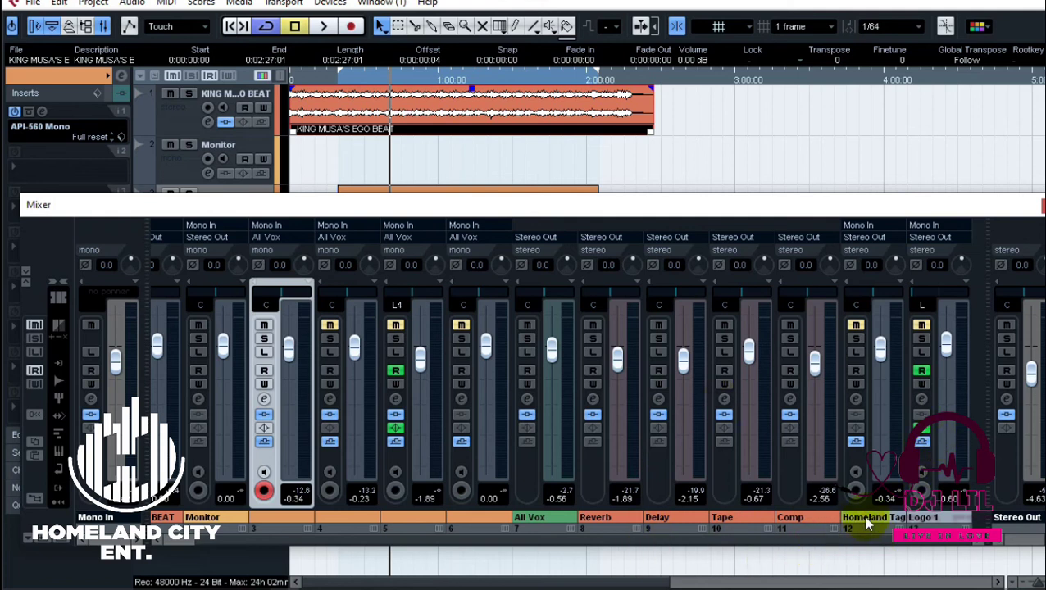
click(527, 400)
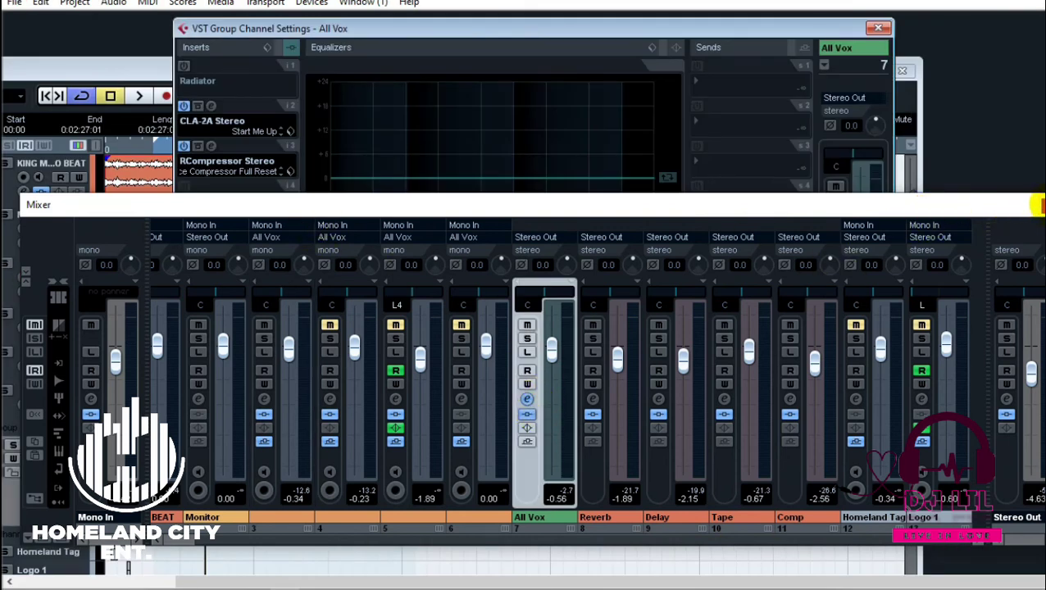
click(1039, 205)
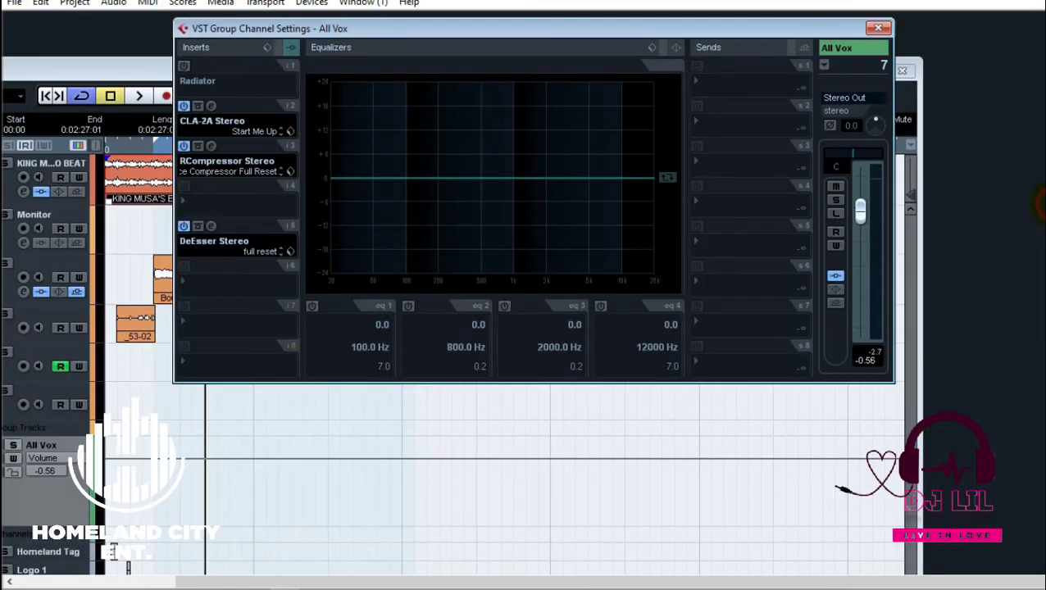
click(185, 66)
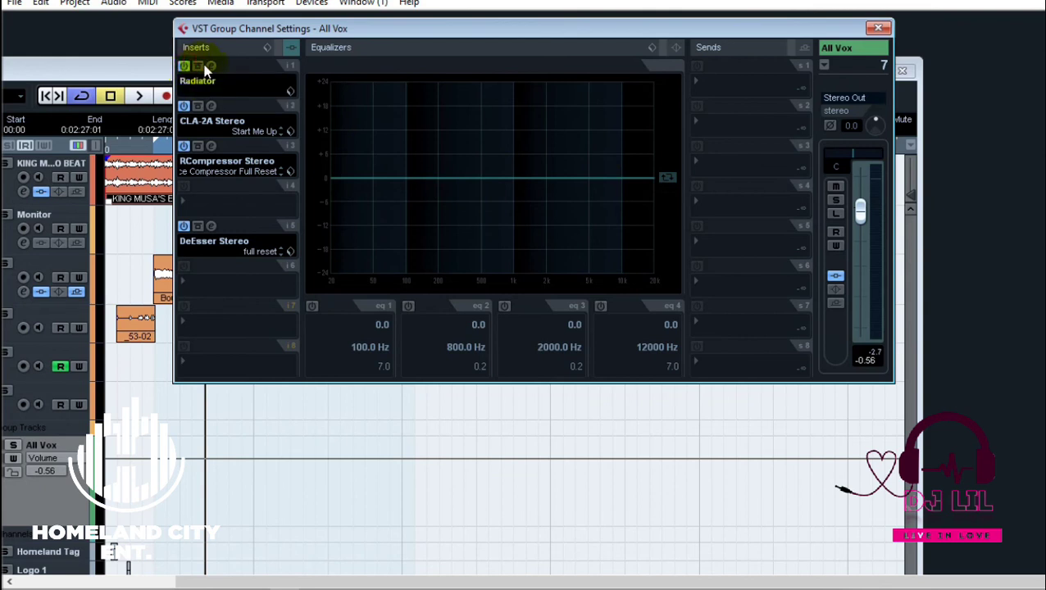
Reload Soundtoys Radiator in the All Vox group's first insert slot with its Default settings, discarding the earlier changes.
click(210, 66)
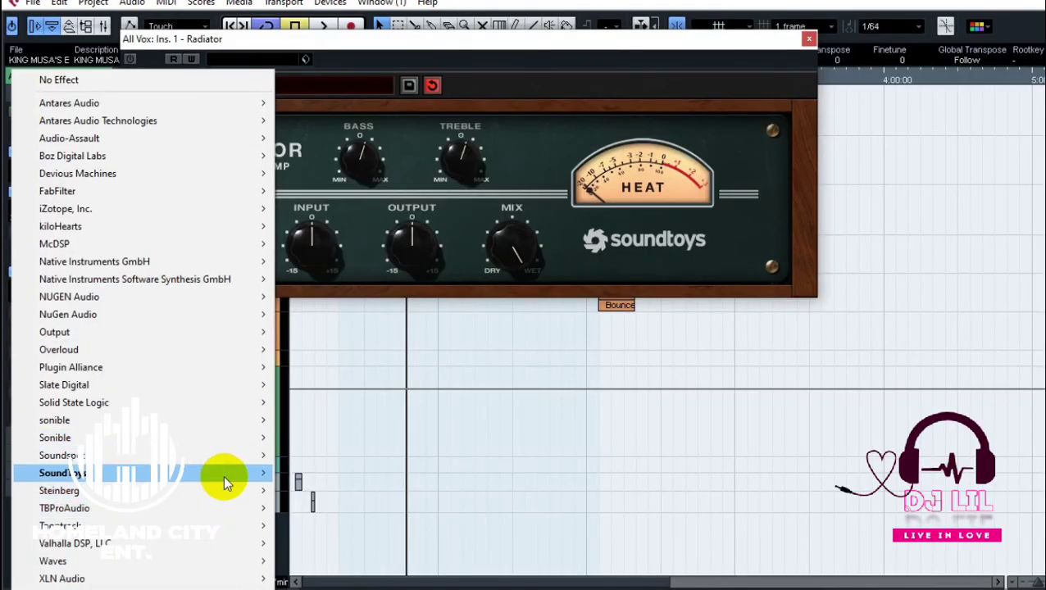
mouse_move(223, 473)
click(355, 461)
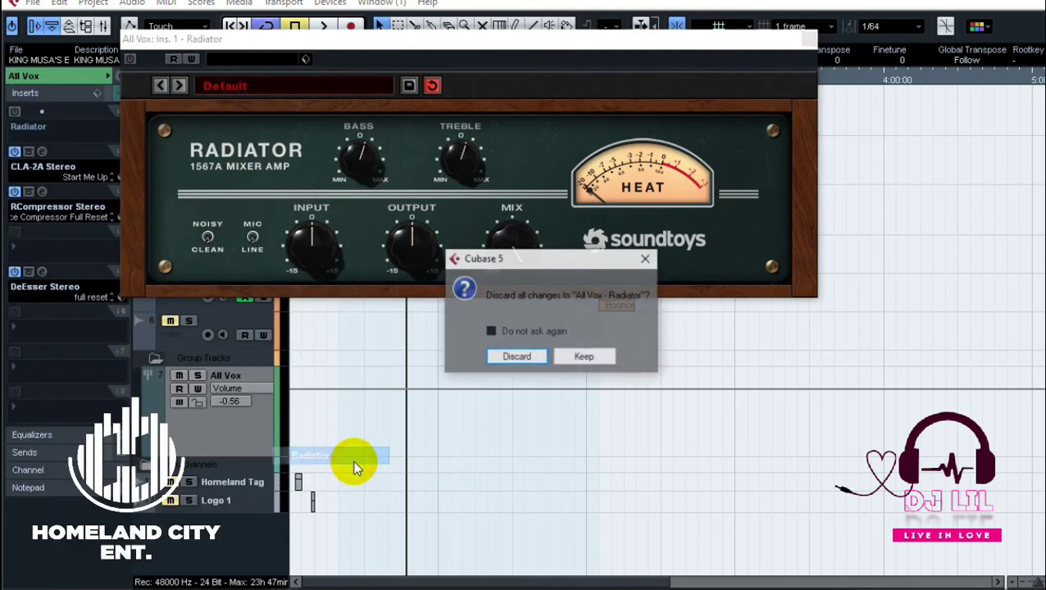
click(517, 357)
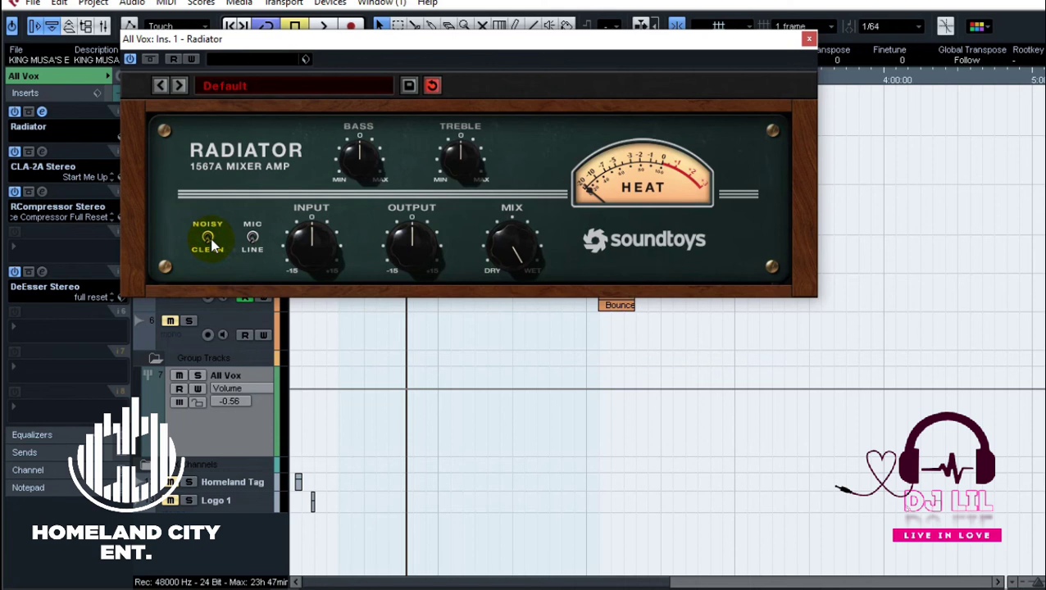
Play the All Vox group and compare Radiator's Mic and Line modes by ear.
key(space)
click(254, 239)
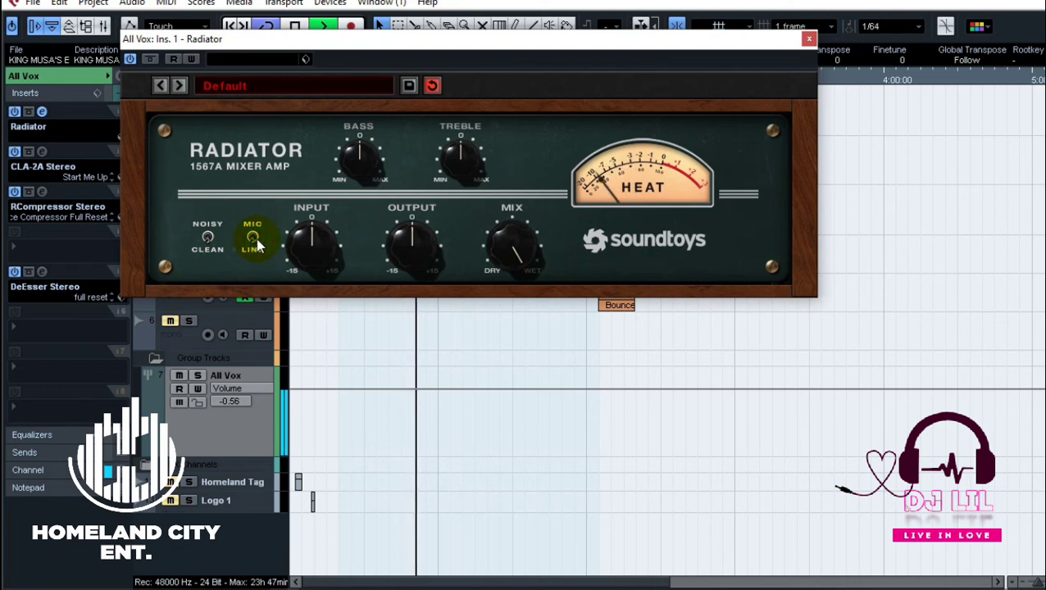
click(254, 239)
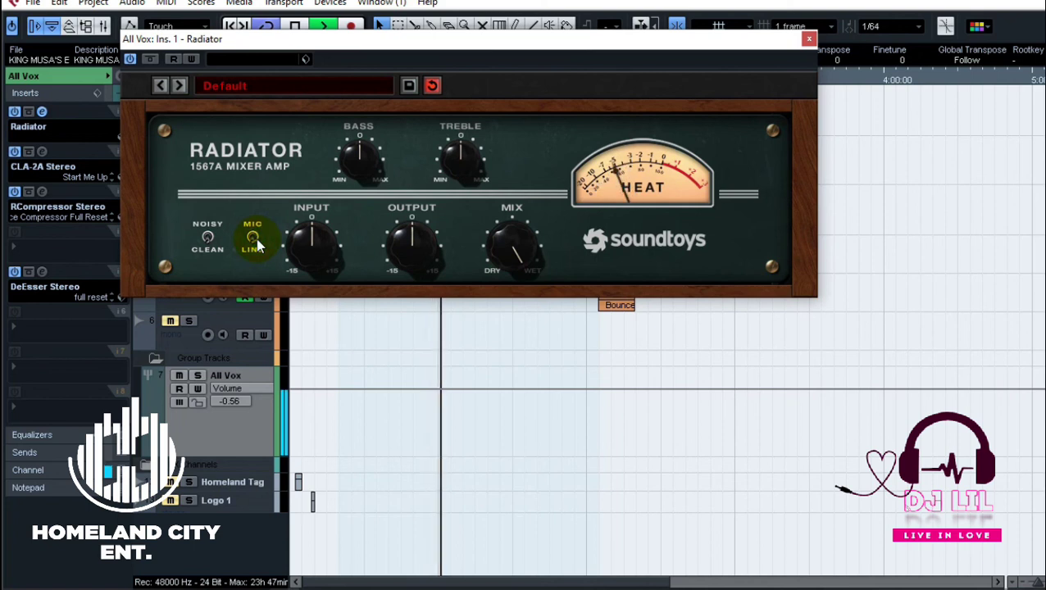
key(space)
Audition Radiator's Bass range on the playing vocals and set Bass slightly above 0.
key(space)
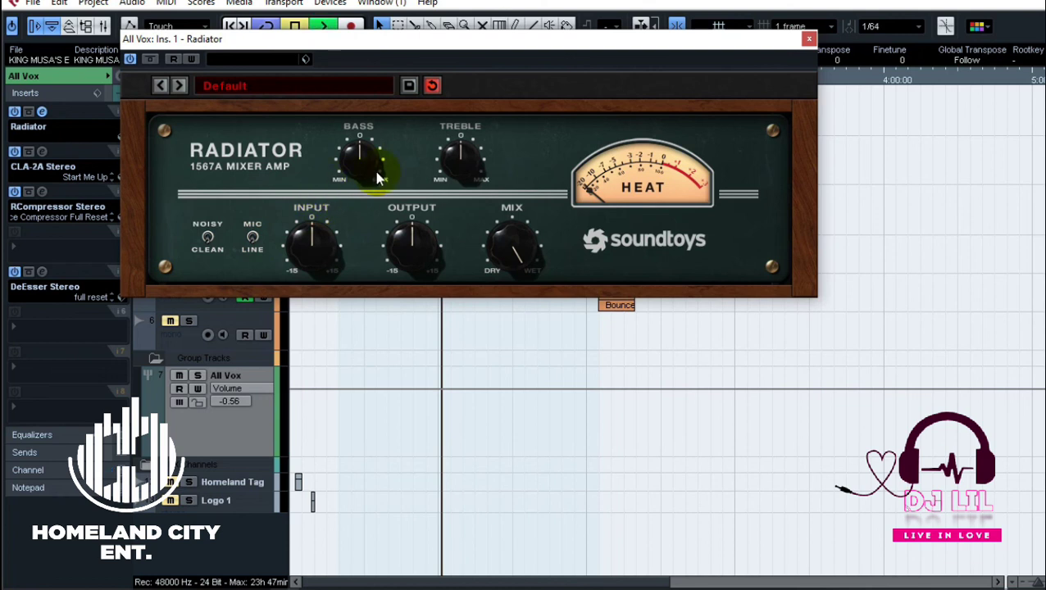
drag(363, 155, 354, 217)
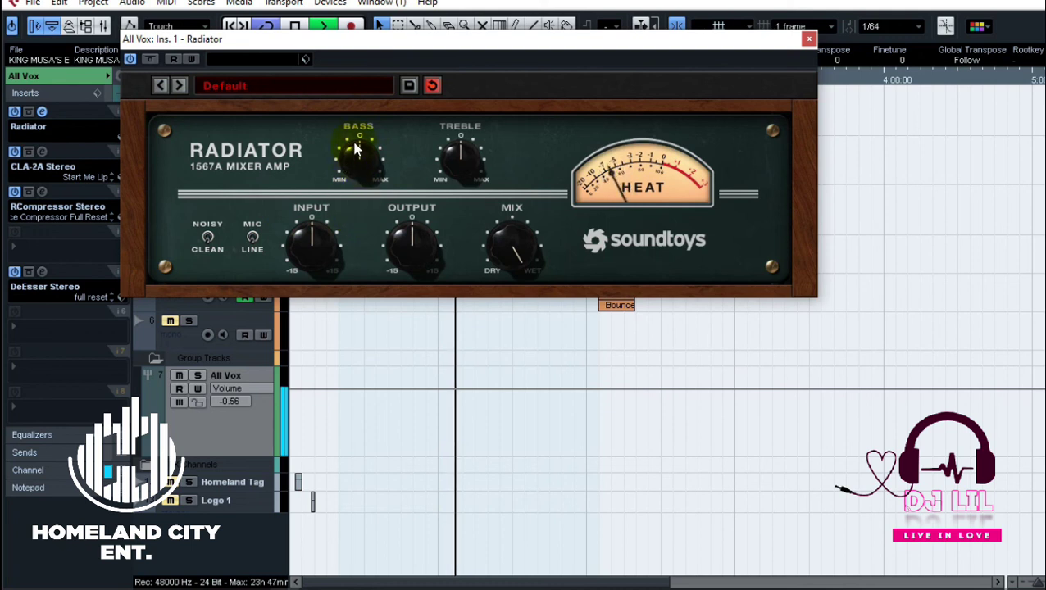
key(space)
drag(358, 153, 369, 95)
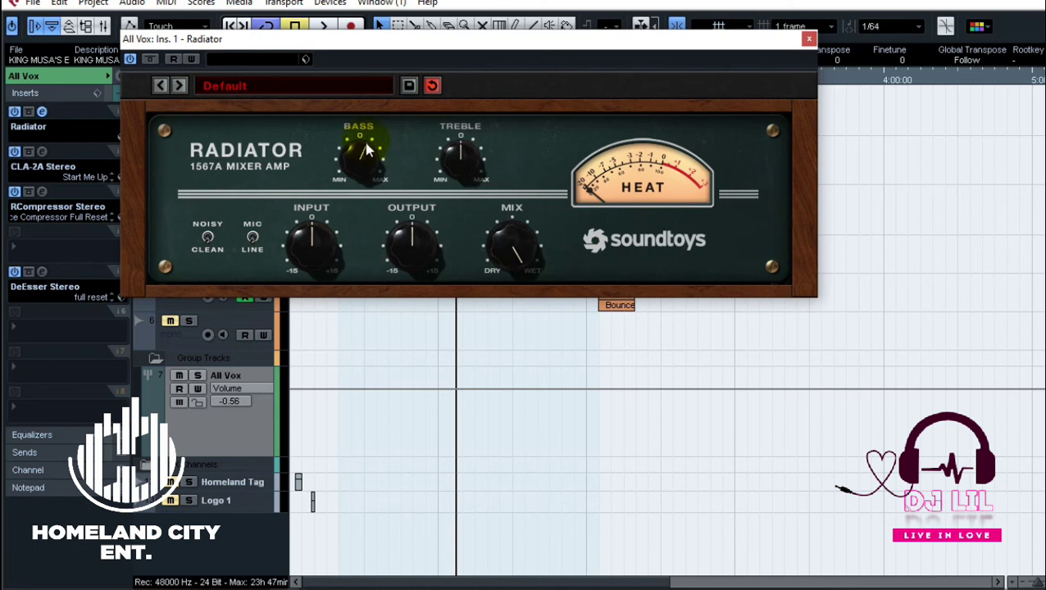
Raise Radiator's Treble slightly above 0 during playback and ease its Bass boost back a little.
key(space)
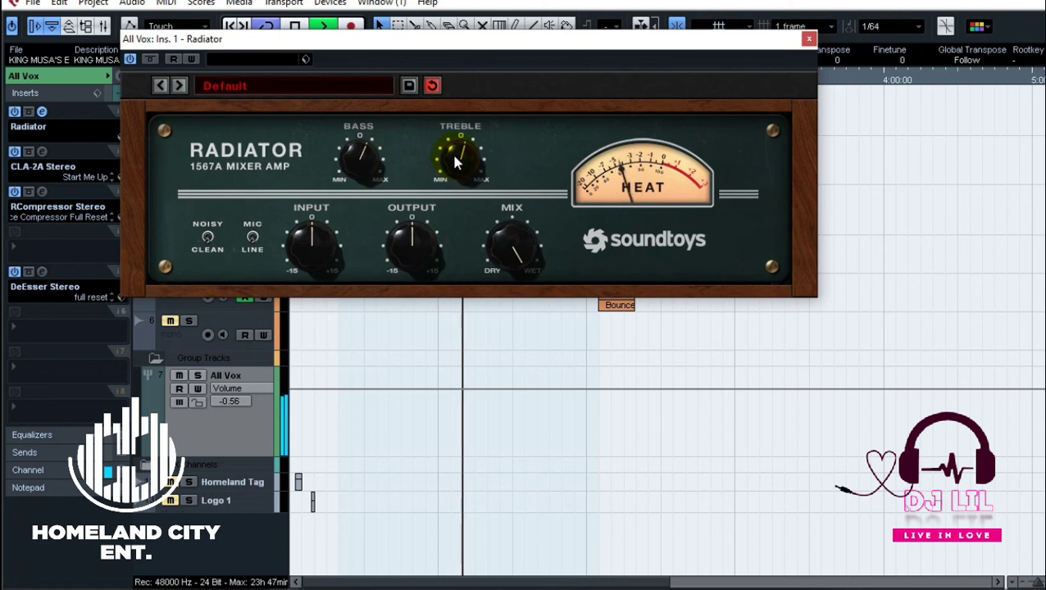
drag(457, 161, 460, 167)
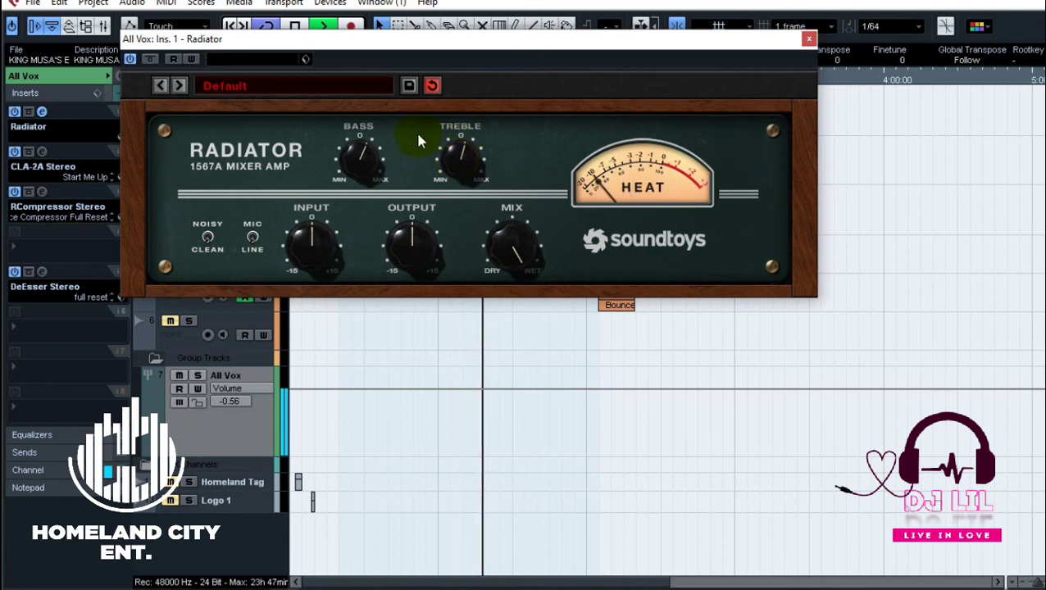
click(453, 164)
drag(364, 152, 364, 152)
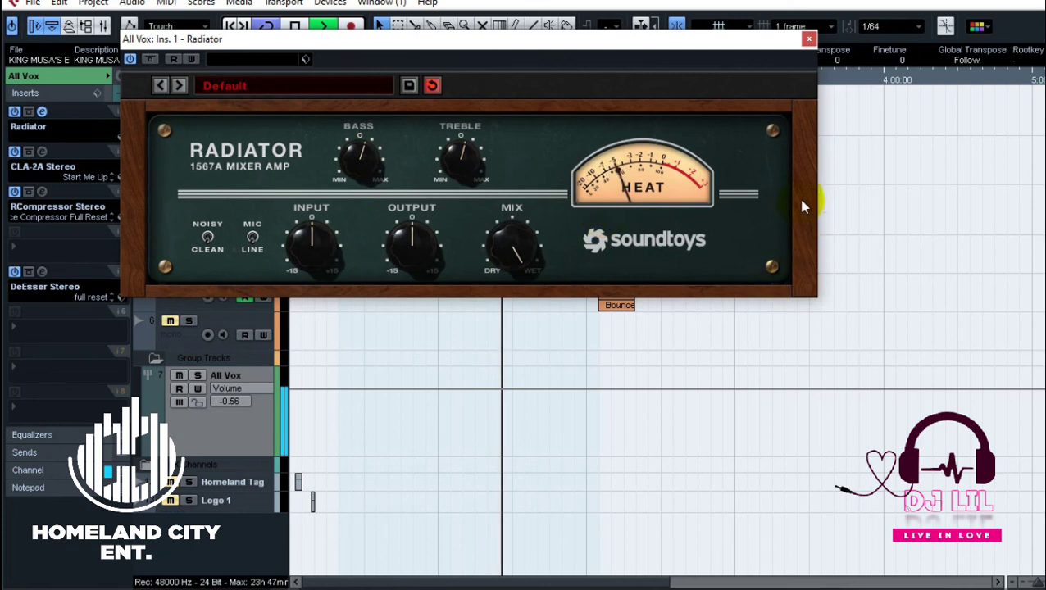
Compare the All Vox group with Radiator switched off and on during playback, leaving it on.
key(space)
click(130, 59)
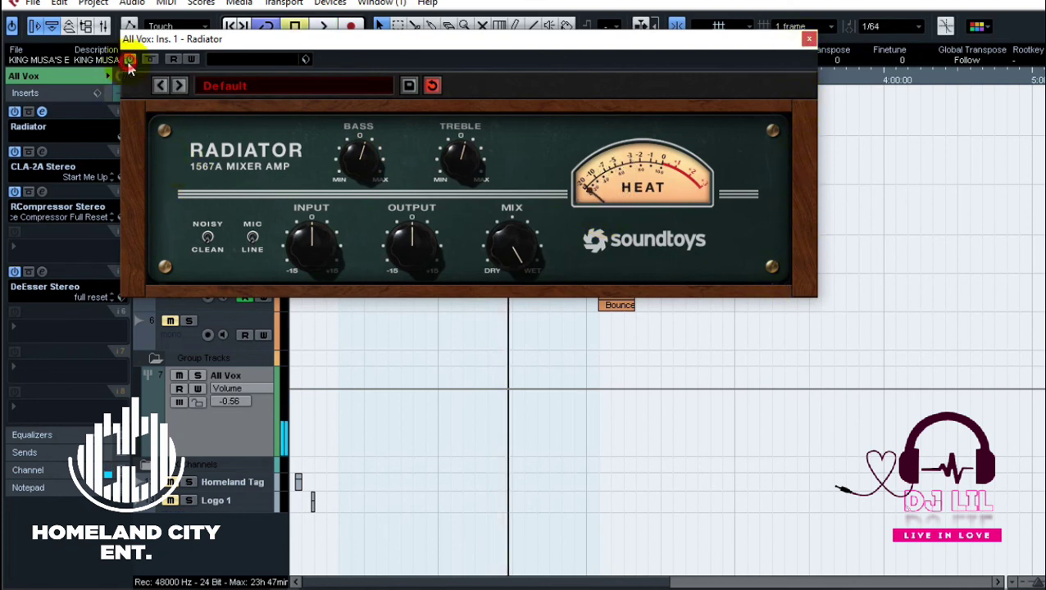
key(space)
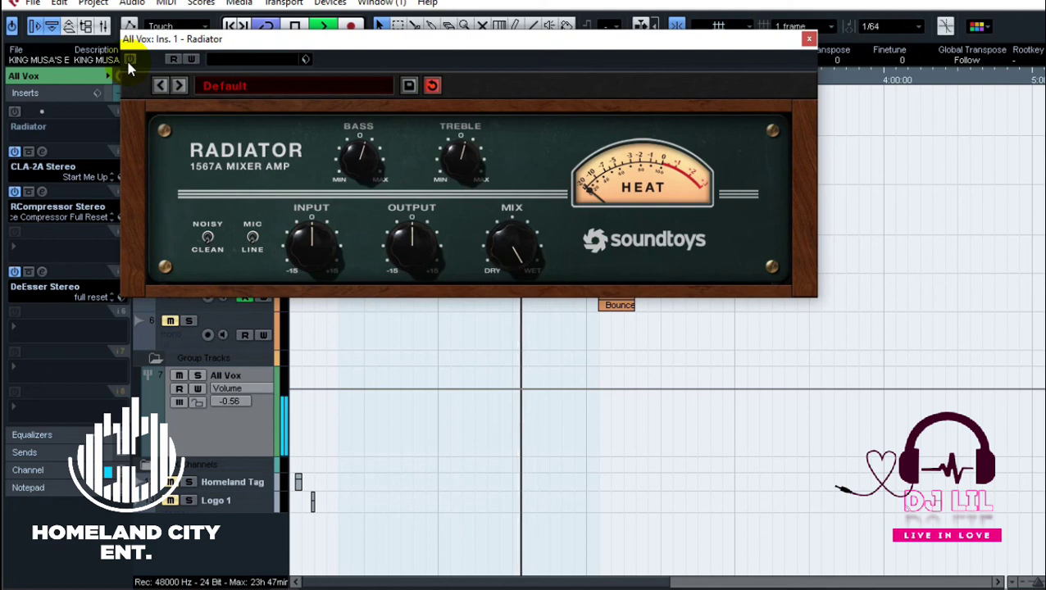
click(130, 59)
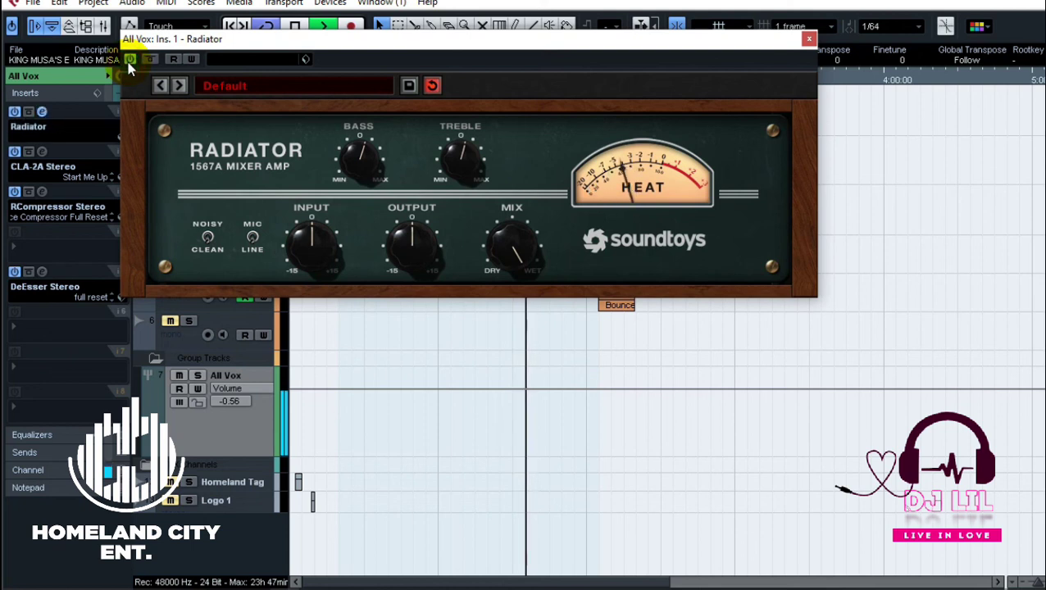